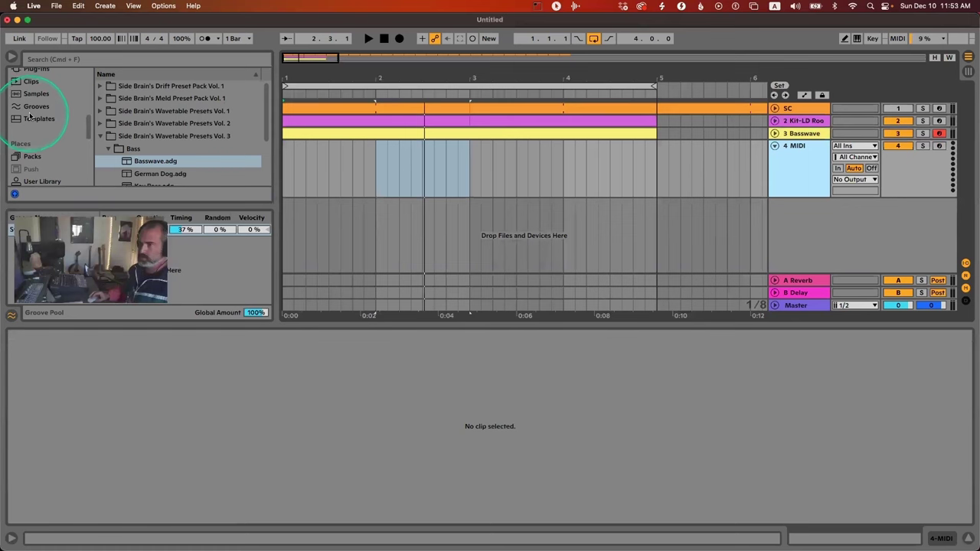
# Step: Load the Wavetable instrument onto the empty fourth MIDI track
pyautogui.click(42, 108)
pyautogui.scroll(-5, 157, 131)
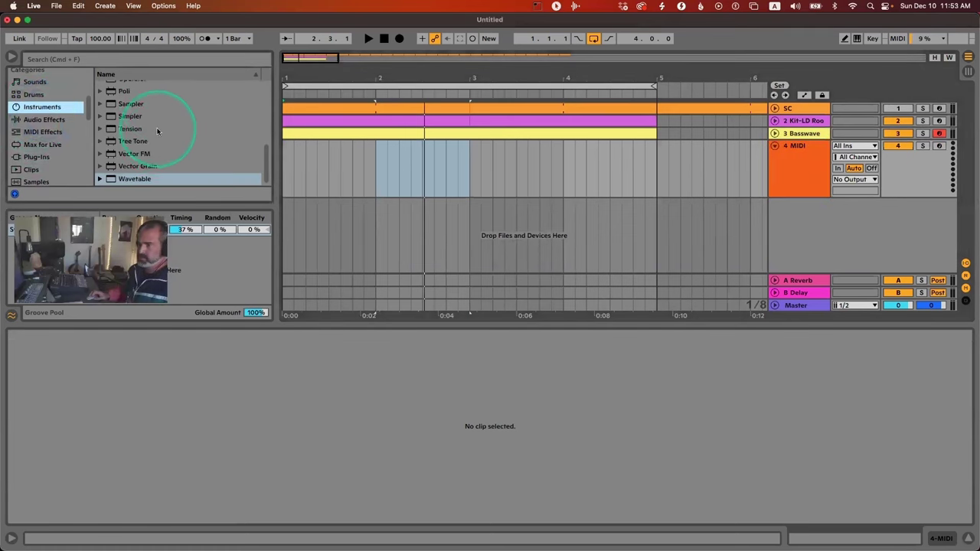
pyautogui.moveTo(133, 180); pyautogui.dragTo(365, 177)
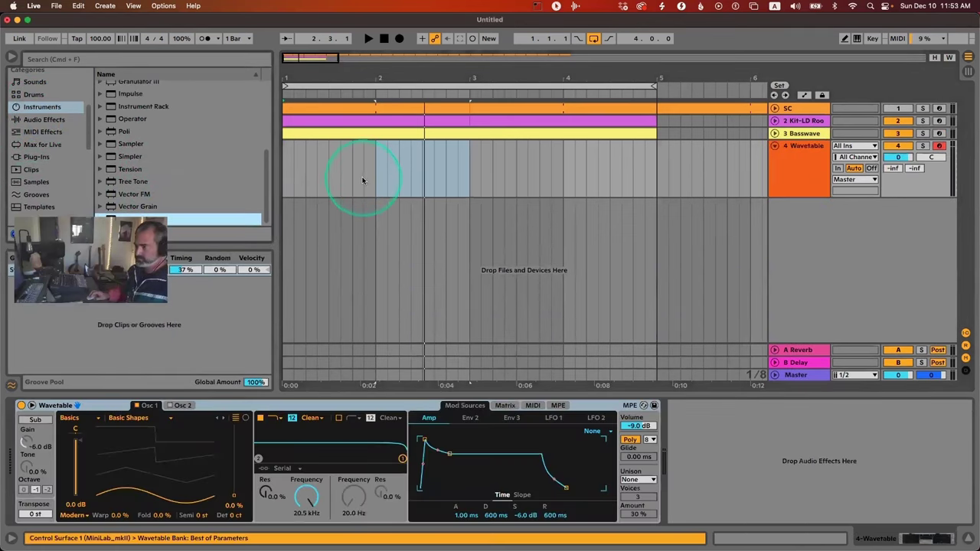
# Step: Shape the Amp envelope with 956 ms decay, 0.0 dB sustain and 1.36 s release, and set unison to Classic
pyautogui.moveTo(449, 454); pyautogui.dragTo(453, 440)
pyautogui.moveTo(576, 484)
pyautogui.mouseDown()
pyautogui.moveTo(576, 474)
pyautogui.moveTo(565, 480)
pyautogui.mouseUp()
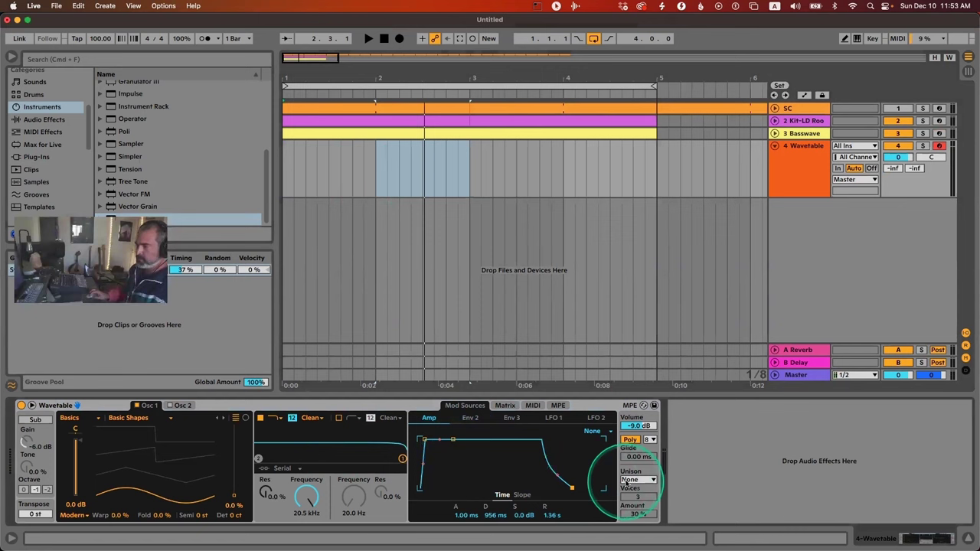
pyautogui.click(635, 480)
pyautogui.click(637, 419)
# Step: Set oscillator 1's wavetable position to 62% and lower the Wavetable track's volume to -10.9
pyautogui.moveTo(234, 494); pyautogui.dragTo(234, 452)
pyautogui.moveTo(898, 157); pyautogui.dragTo(904, 175)
# Step: Lower filter 1 to 1.01 kHz with 16% resonance, and give Env 2 a 470 ms decay and 0.0% sustain
pyautogui.moveTo(402, 458); pyautogui.dragTo(339, 454)
pyautogui.click(474, 419)
pyautogui.moveTo(455, 437); pyautogui.dragTo(448, 488)
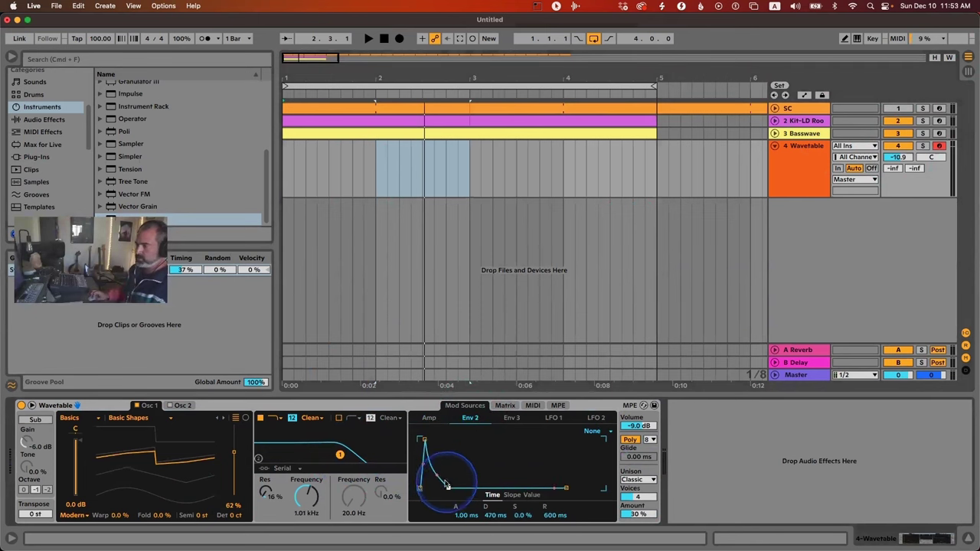
# Step: Lower filter 1's frequency to 349 Hz and modulate it from Env 2 by 77 in the modulation matrix
pyautogui.click(497, 406)
pyautogui.moveTo(307, 496)
pyautogui.mouseDown()
pyautogui.moveTo(310, 505)
pyautogui.moveTo(307, 493)
pyautogui.mouseUp()
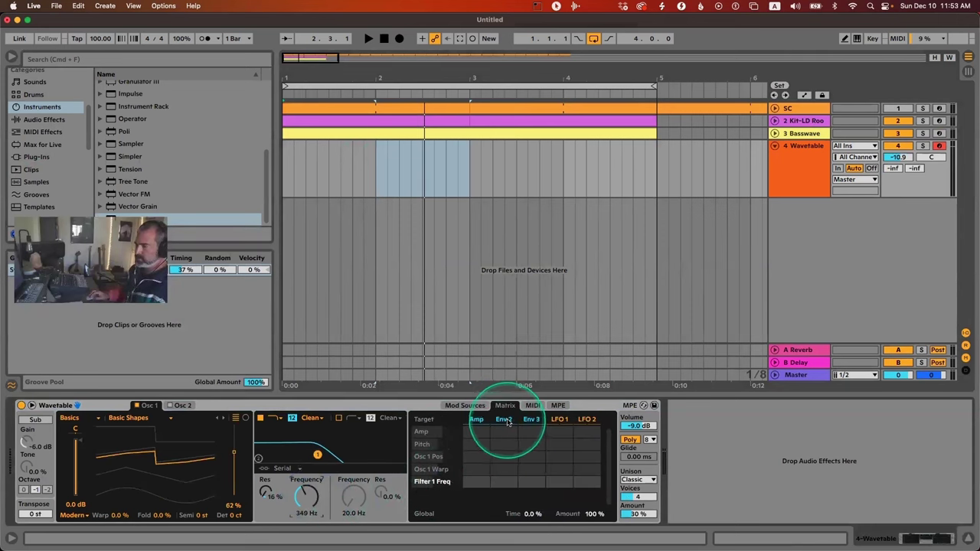
pyautogui.moveTo(504, 481); pyautogui.dragTo(504, 459)
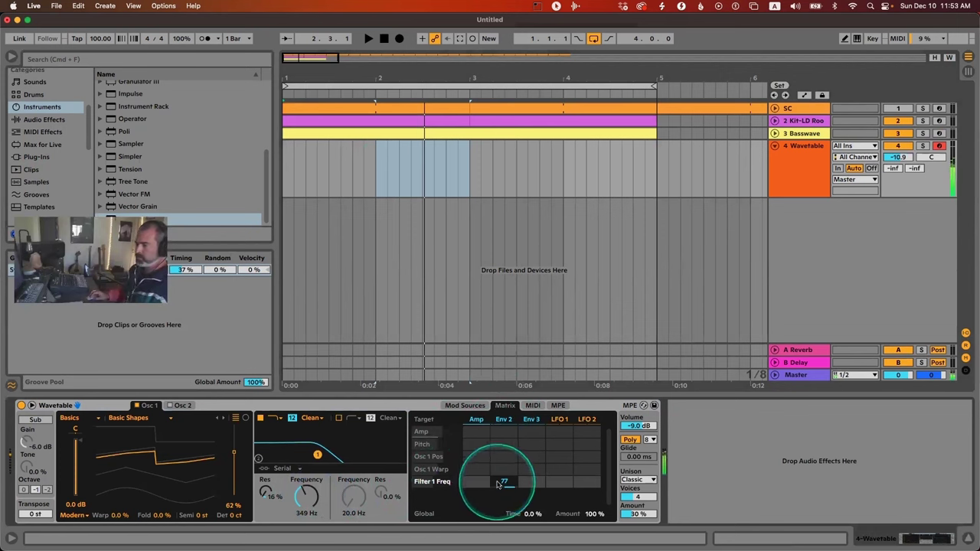
# Step: Lengthen Env 2's decay to 2.20 s and set the unison to 7 voices with a 15% amount
pyautogui.click(504, 419)
pyautogui.moveTo(448, 488); pyautogui.dragTo(460, 487)
pyautogui.moveTo(637, 498); pyautogui.dragTo(639, 521)
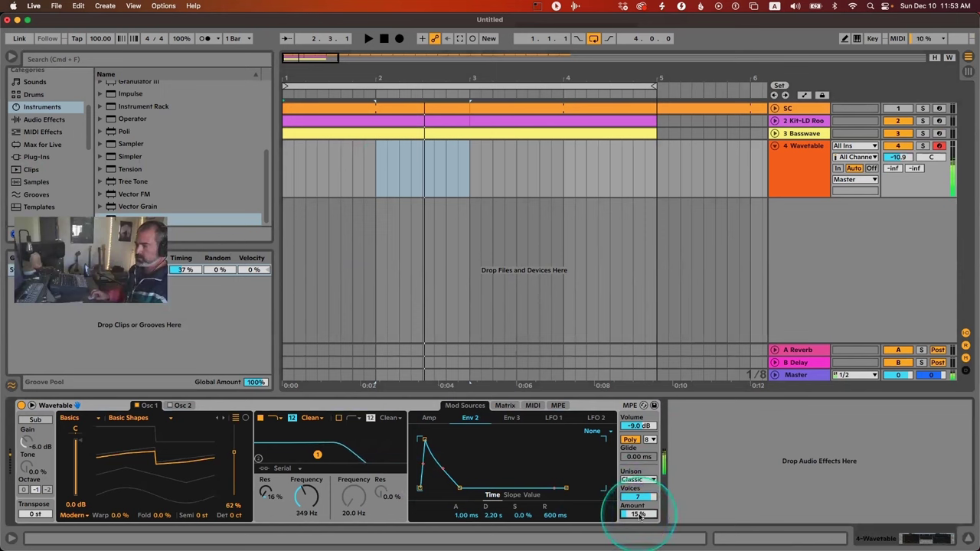
pyautogui.click(337, 467)
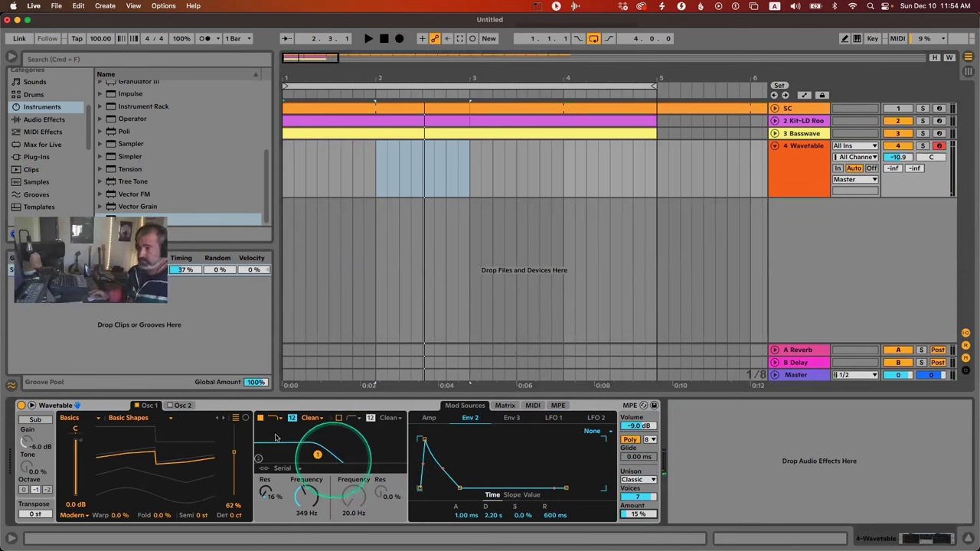
# Step: Search the plug-ins for "memo" and add Cymatics Memory after Wavetable on the track
pyautogui.click(65, 145)
pyautogui.click(46, 157)
pyautogui.click(70, 59)
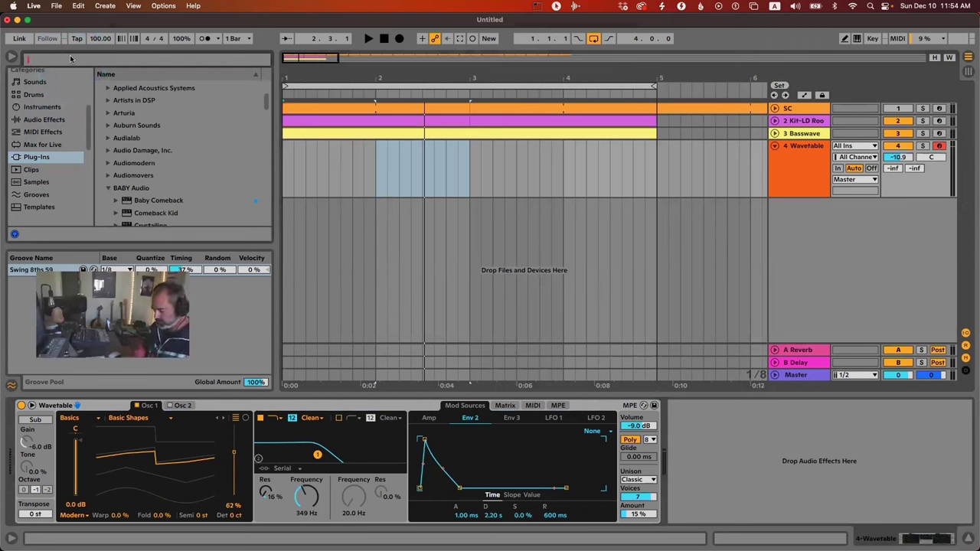
pyautogui.write('memo')
pyautogui.click(113, 100)
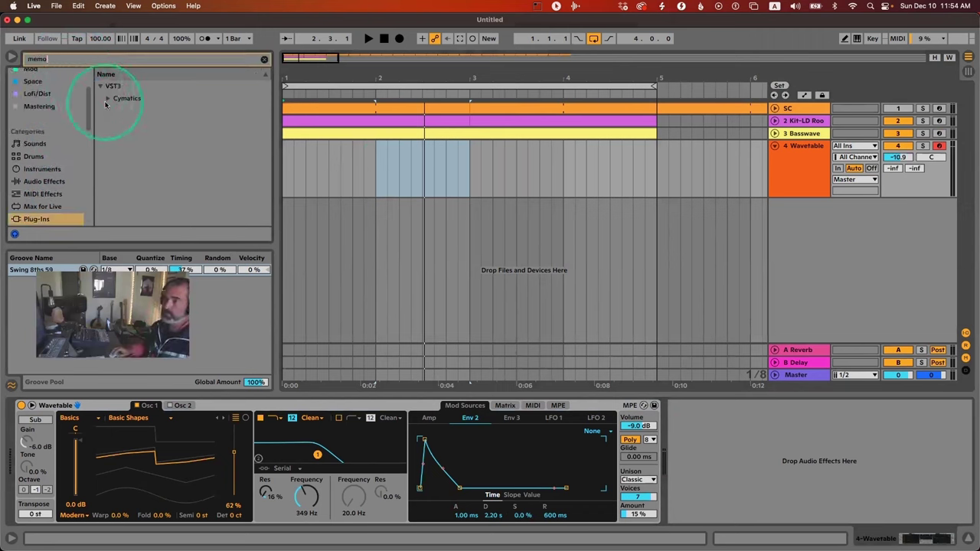
pyautogui.click(109, 98)
pyautogui.doubleClick(152, 113)
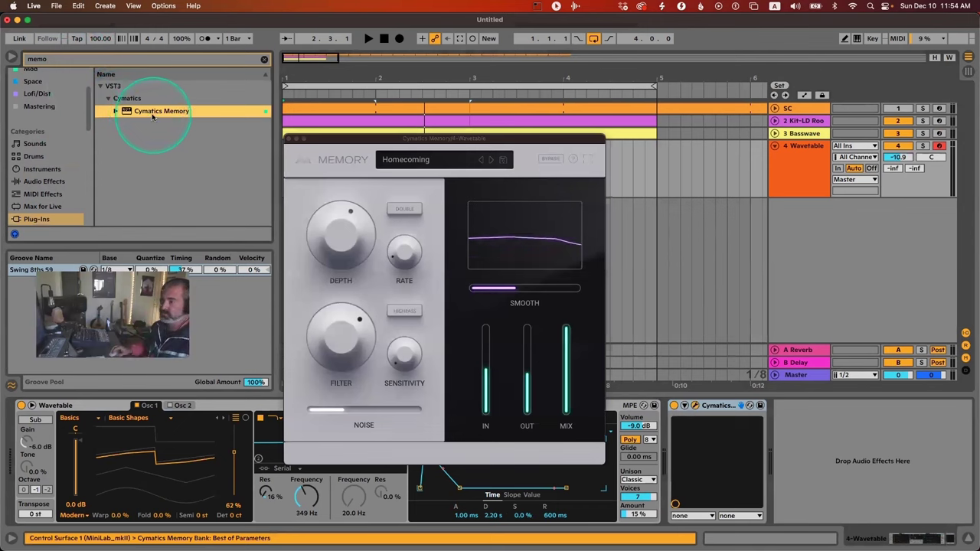
# Step: Set Memory's Depth to 17%, close the plug-in window and clear the browser search
pyautogui.moveTo(399, 140); pyautogui.dragTo(402, 83)
pyautogui.click(336, 180)
pyautogui.moveTo(335, 180)
pyautogui.mouseDown()
pyautogui.moveTo(341, 253)
pyautogui.moveTo(339, 184)
pyautogui.mouseUp()
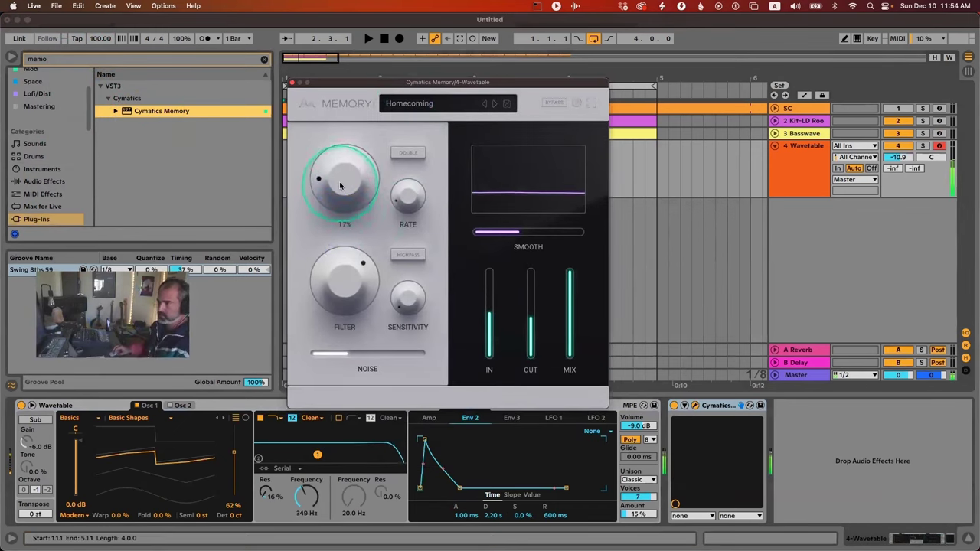
pyautogui.click(292, 82)
pyautogui.click(264, 59)
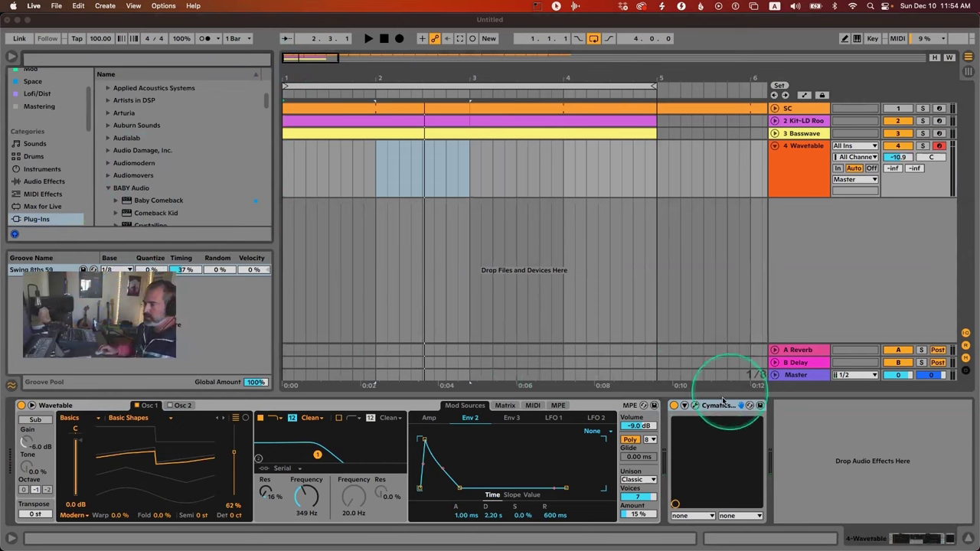
# Step: Insert an empty four-bar MIDI clip on the Wavetable track starting at bar 1 and enlarge its note editor
pyautogui.click(806, 413)
pyautogui.click(455, 157)
pyautogui.moveTo(655, 188); pyautogui.dragTo(280, 174)
pyautogui.press('super+shift+m')
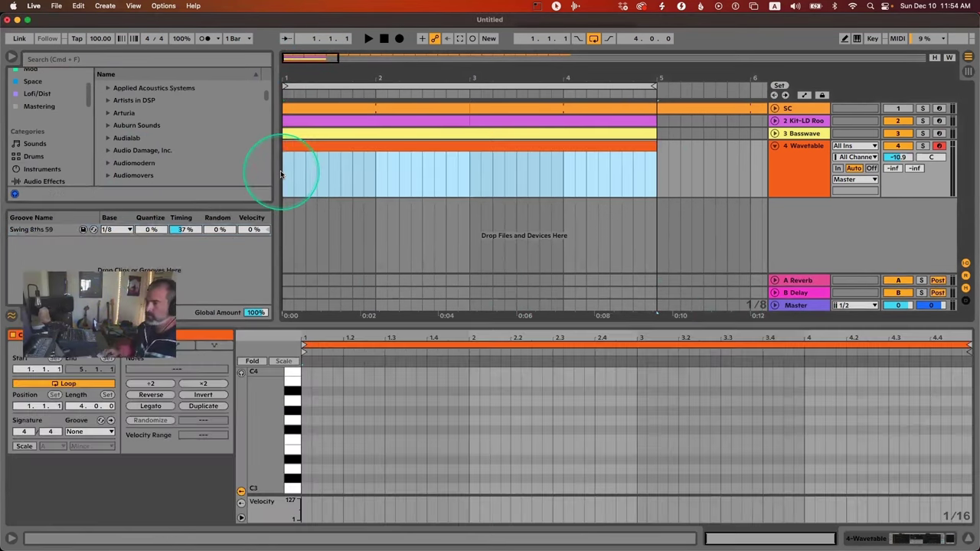
pyautogui.moveTo(589, 323); pyautogui.dragTo(588, 247)
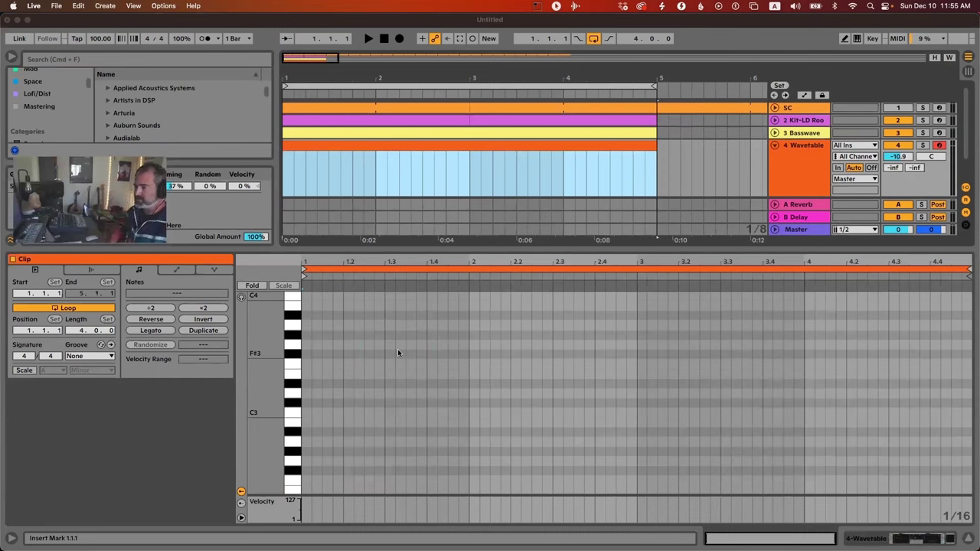
# Step: Switch to Google Chrome, examine the popular chord progressions on the Hooktheory page, and return to Ableton Live
pyautogui.press('super+Tab')
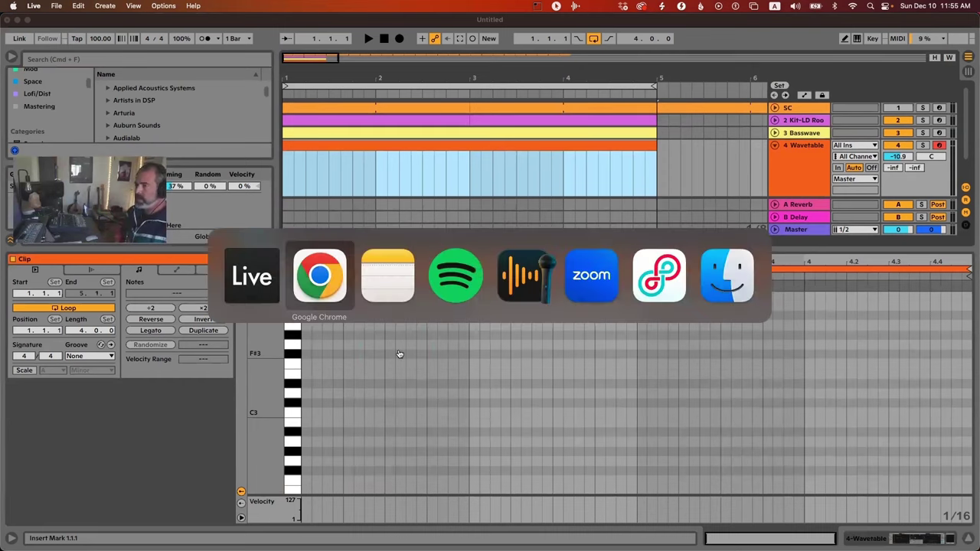
pyautogui.click(229, 26)
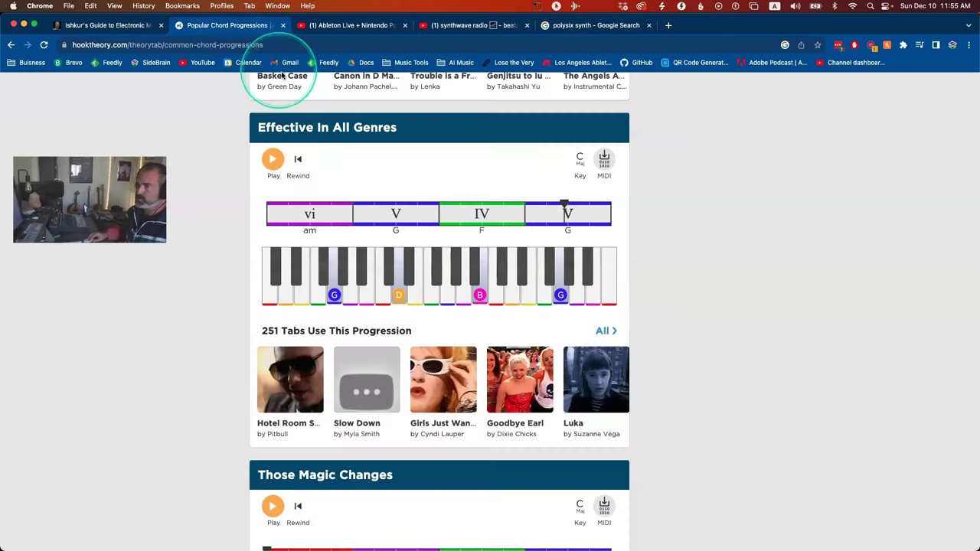
pyautogui.scroll(10, 455, 155)
pyautogui.scroll(-15, 459, 155)
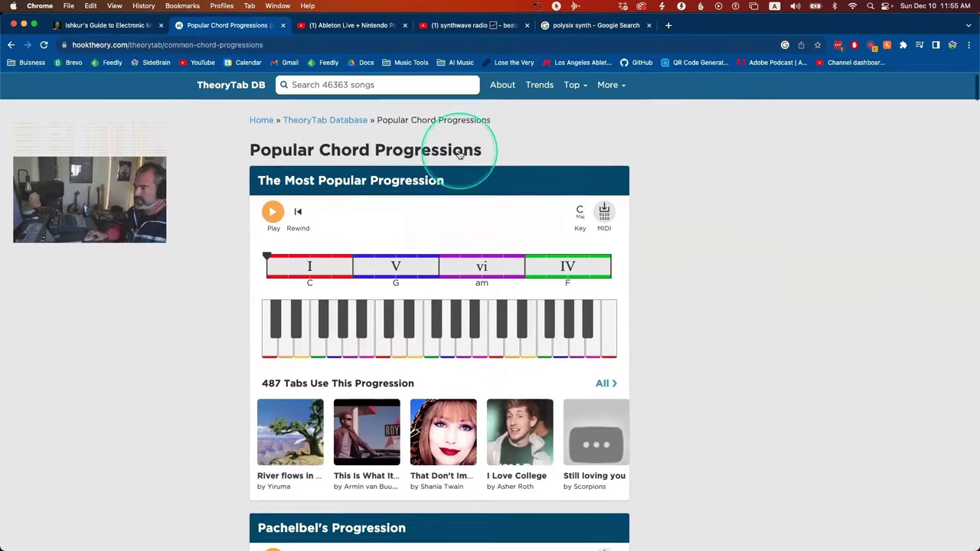
pyautogui.scroll(-15, 459, 154)
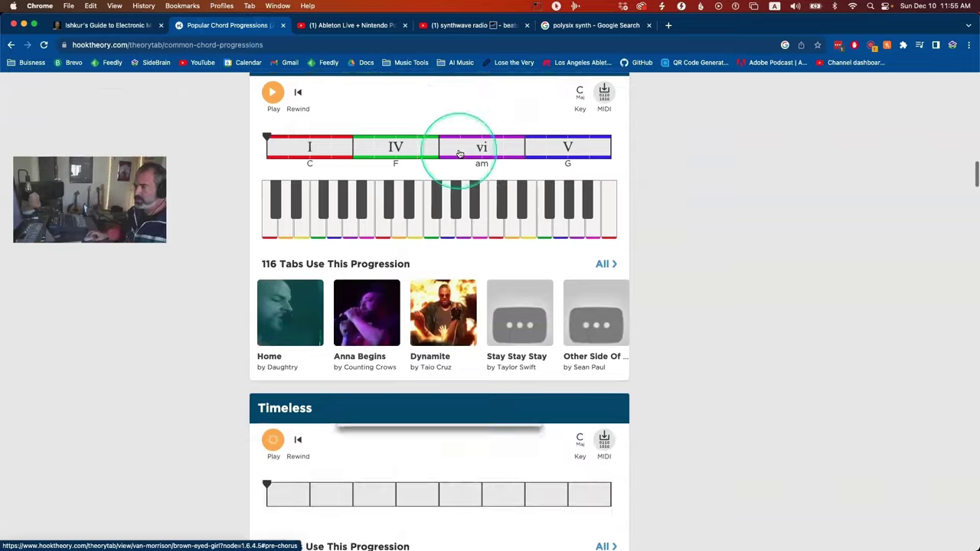
pyautogui.scroll(-10, 459, 154)
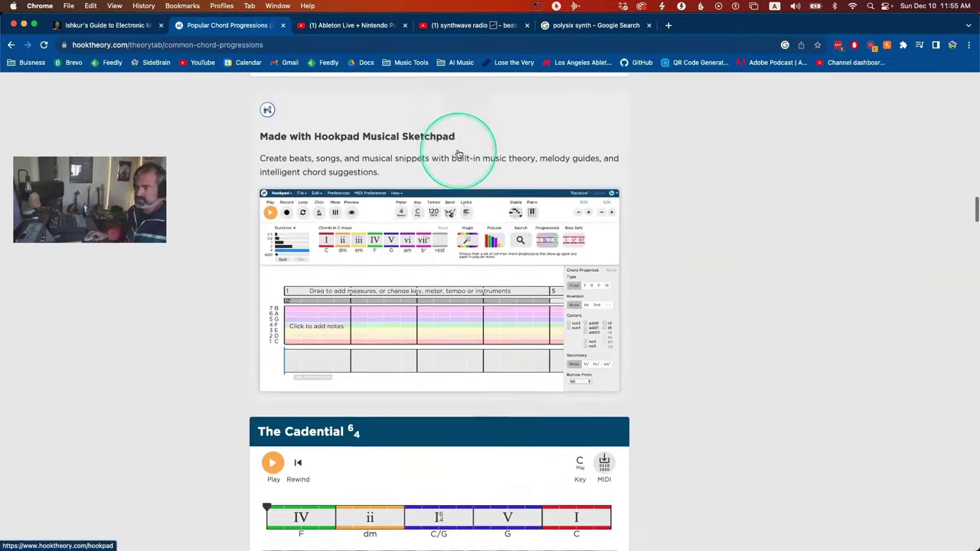
pyautogui.scroll(-3, 459, 155)
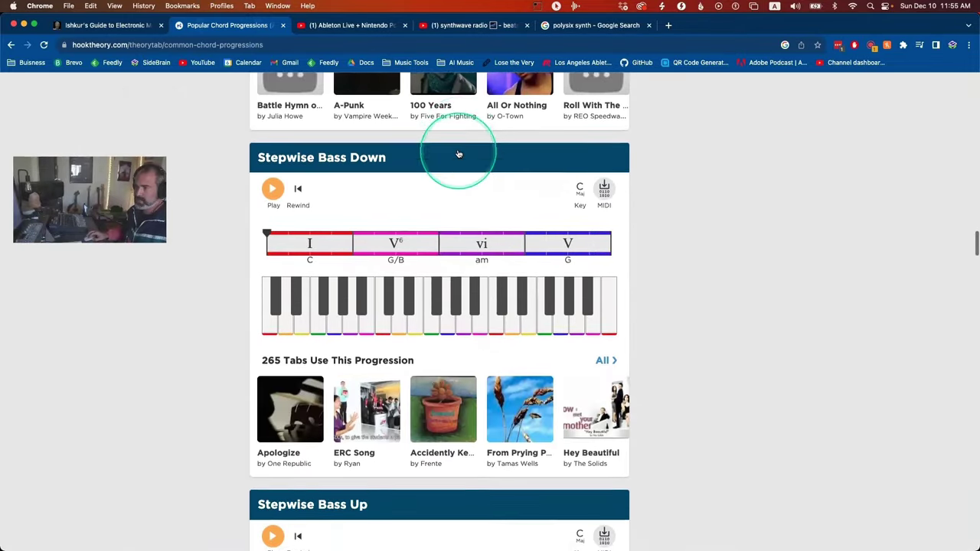
pyautogui.scroll(-20, 459, 154)
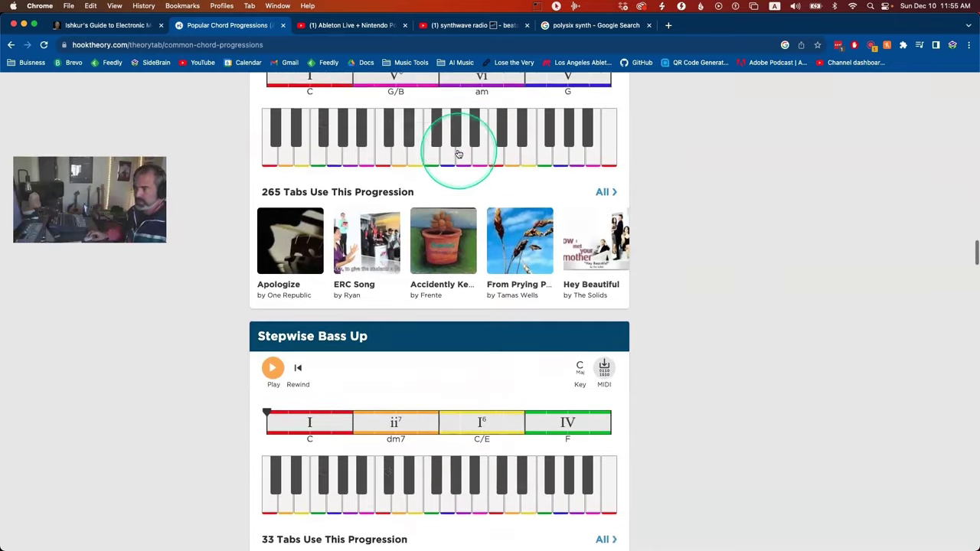
pyautogui.scroll(-8, 455, 157)
pyautogui.press('super+Tab')
pyautogui.moveTo(392, 255); pyautogui.dragTo(394, 243)
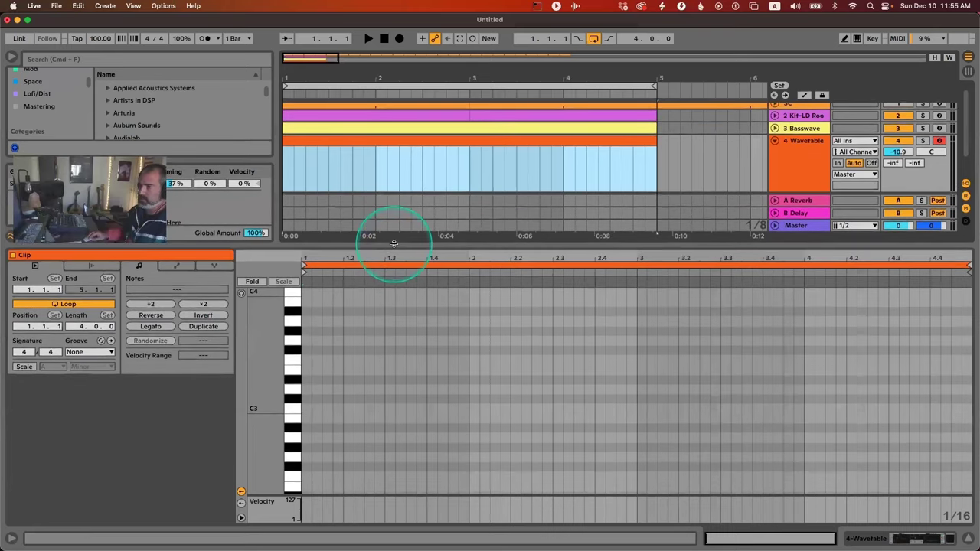
pyautogui.moveTo(201, 163); pyautogui.dragTo(197, 138)
pyautogui.moveTo(129, 190); pyautogui.dragTo(125, 175)
pyautogui.click(173, 134)
pyautogui.moveTo(173, 133); pyautogui.dragTo(173, 123)
pyautogui.moveTo(129, 162); pyautogui.dragTo(133, 157)
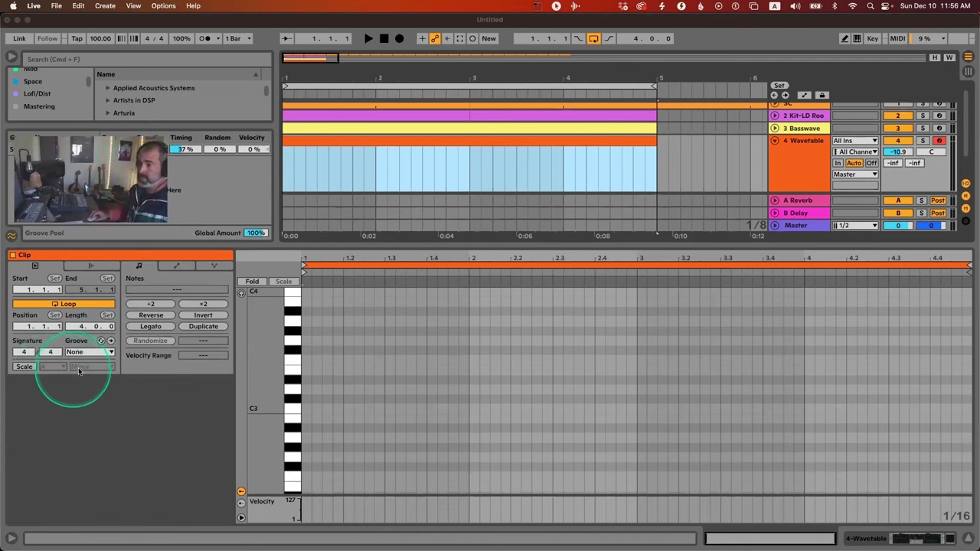
# Step: Enable the clip's scale with A Minor and restrict the note editor to the notes of that scale
pyautogui.click(32, 370)
pyautogui.click(30, 370)
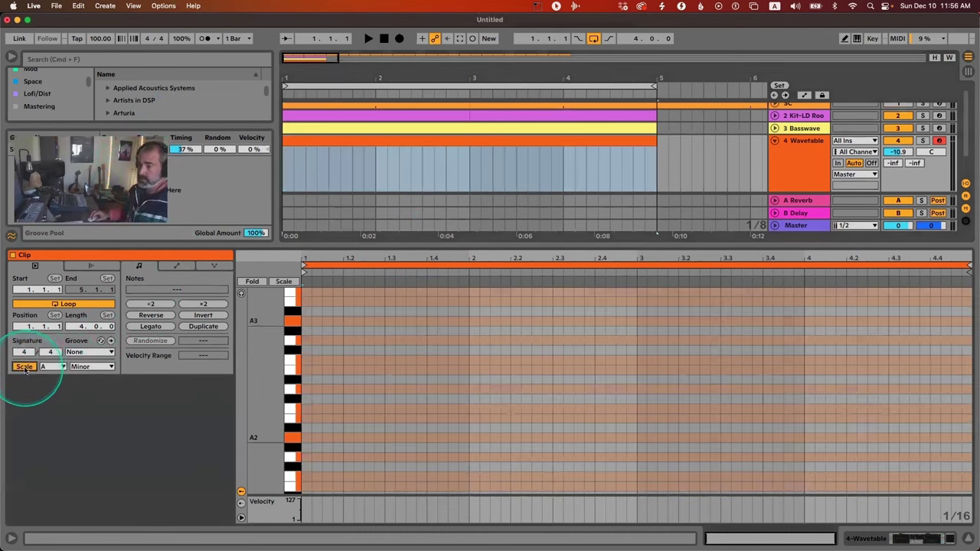
pyautogui.click(54, 368)
pyautogui.click(60, 368)
pyautogui.click(92, 367)
pyautogui.click(99, 367)
pyautogui.click(283, 281)
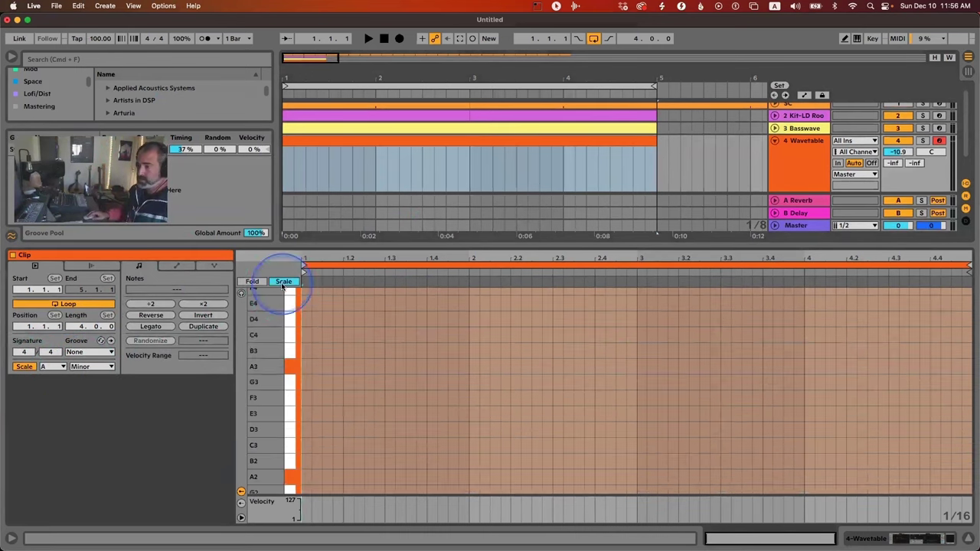
# Step: Solo the Wavetable track and show its clip in an enlarged note editor
pyautogui.moveTo(367, 245); pyautogui.dragTo(363, 105)
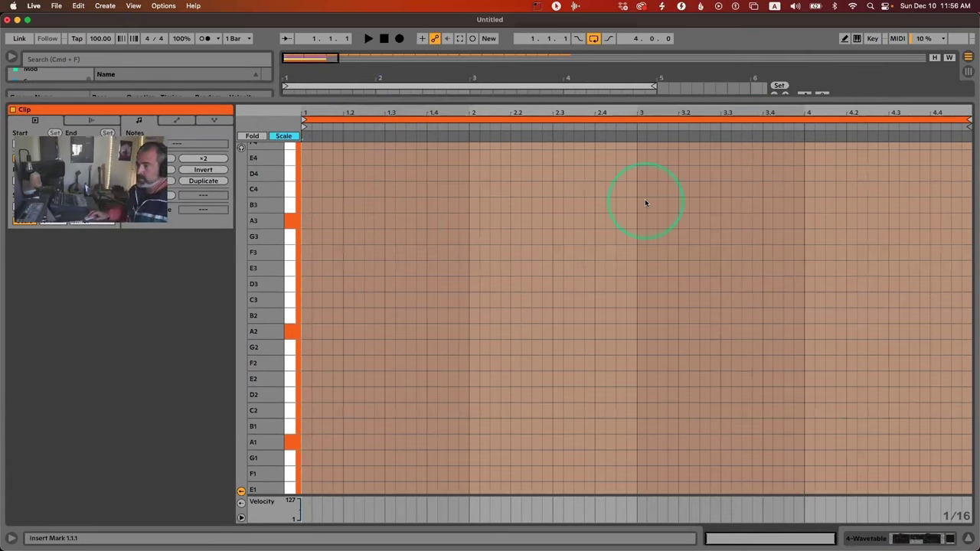
pyautogui.hotkey('shift', 'Tab')
pyautogui.click(923, 146)
pyautogui.click(795, 156)
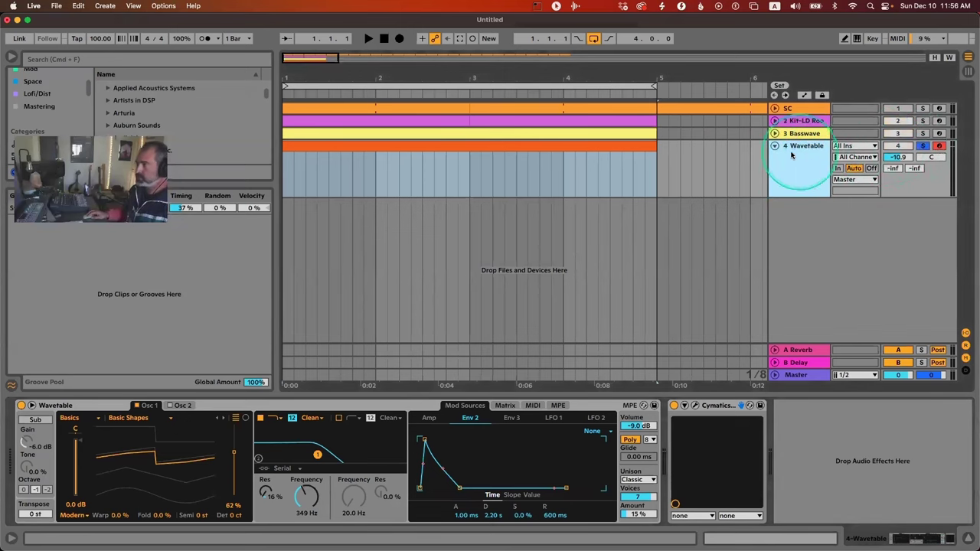
pyautogui.doubleClick(425, 184)
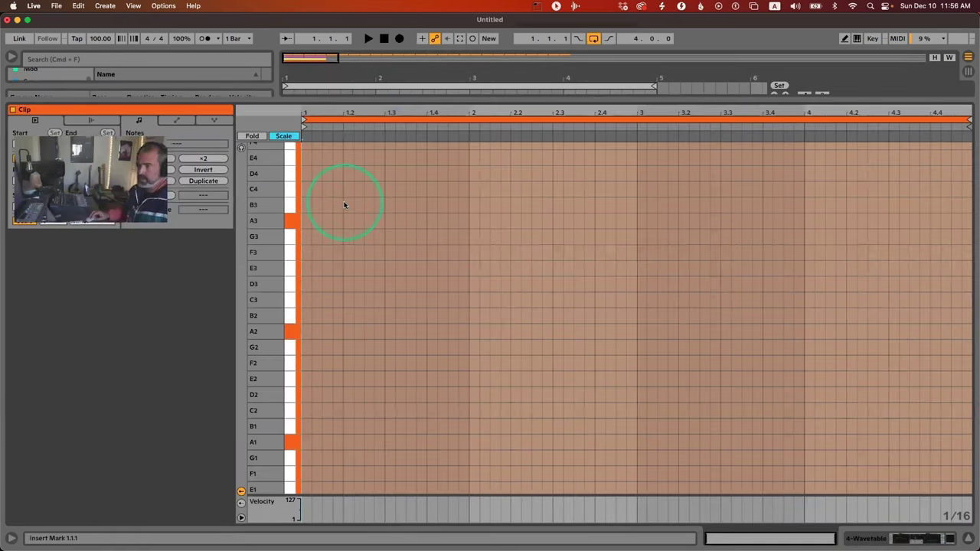
pyautogui.hotkey('shift', 'Tab')
pyautogui.hotkey('shift', 'Tab')
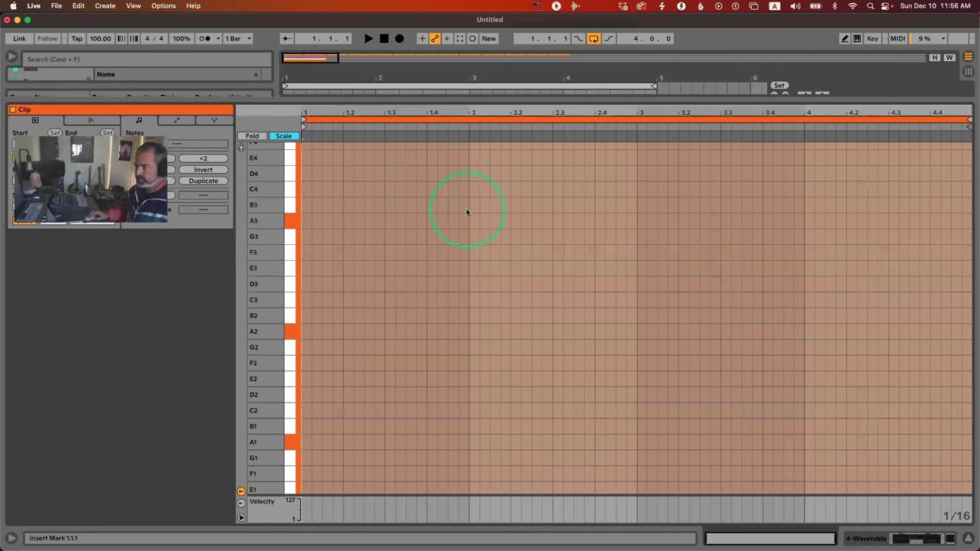
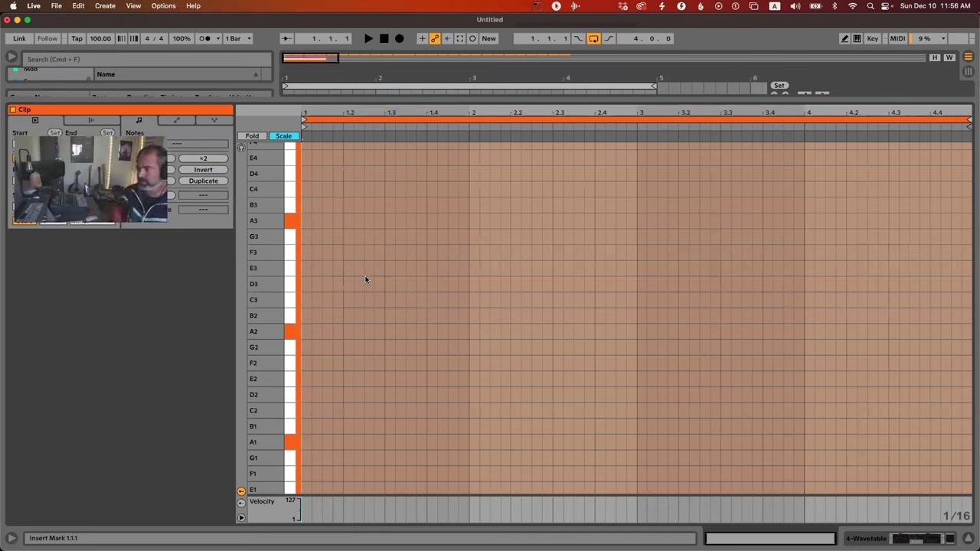
# Step: Insert a 1/16 note on A2 at the start of the clip and move it up the scale step by step to G3
pyautogui.click(290, 332)
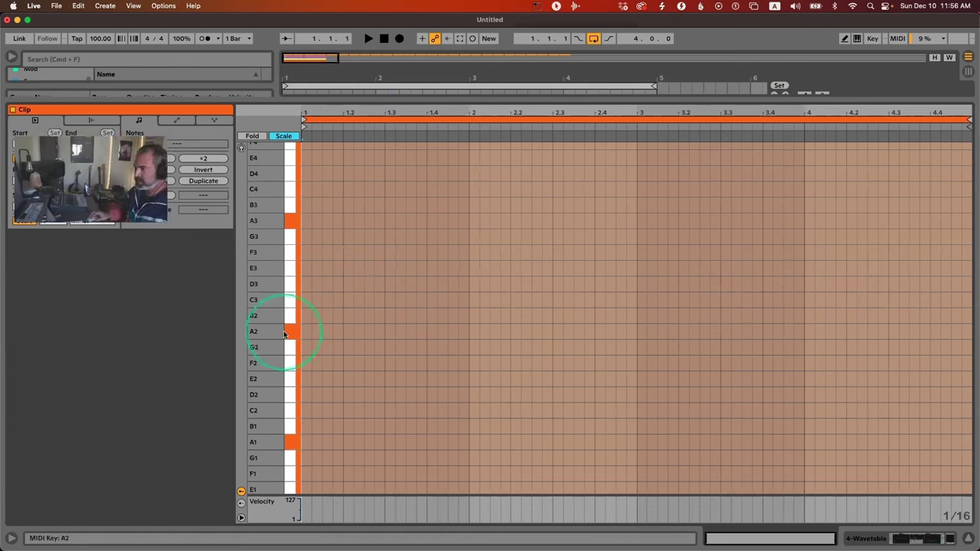
pyautogui.doubleClick(306, 331)
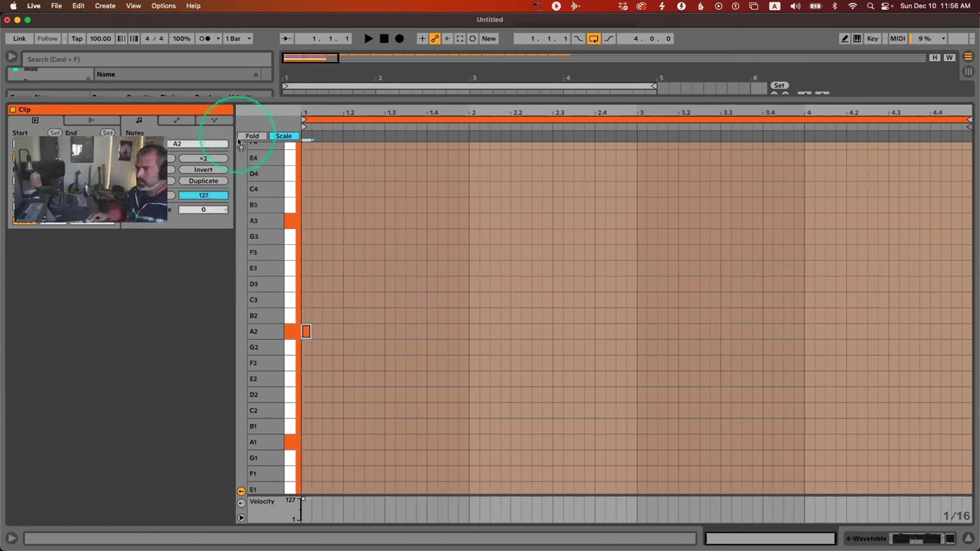
pyautogui.press('Up')
pyautogui.press('Up')
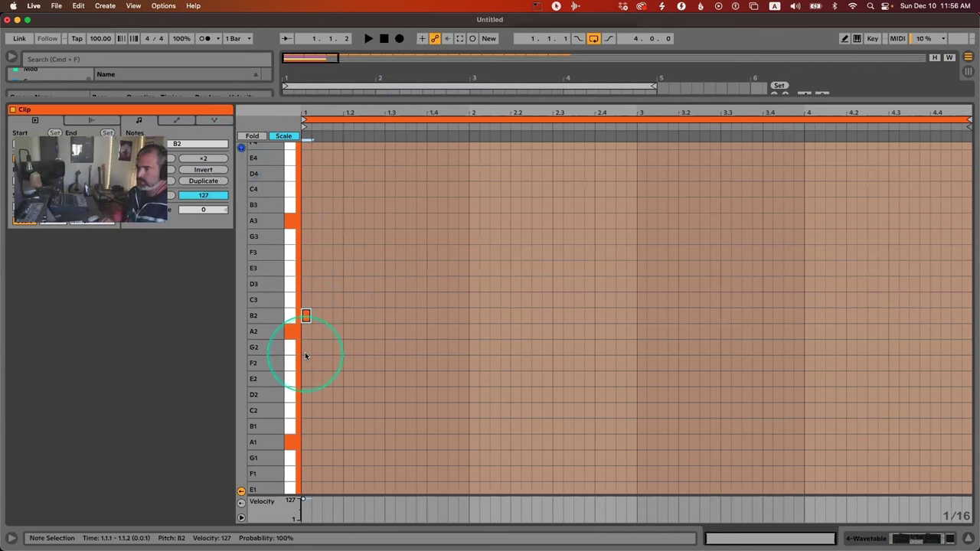
pyautogui.press('Up')
pyautogui.press('Up')
pyautogui.press('Up')
pyautogui.press('Up')
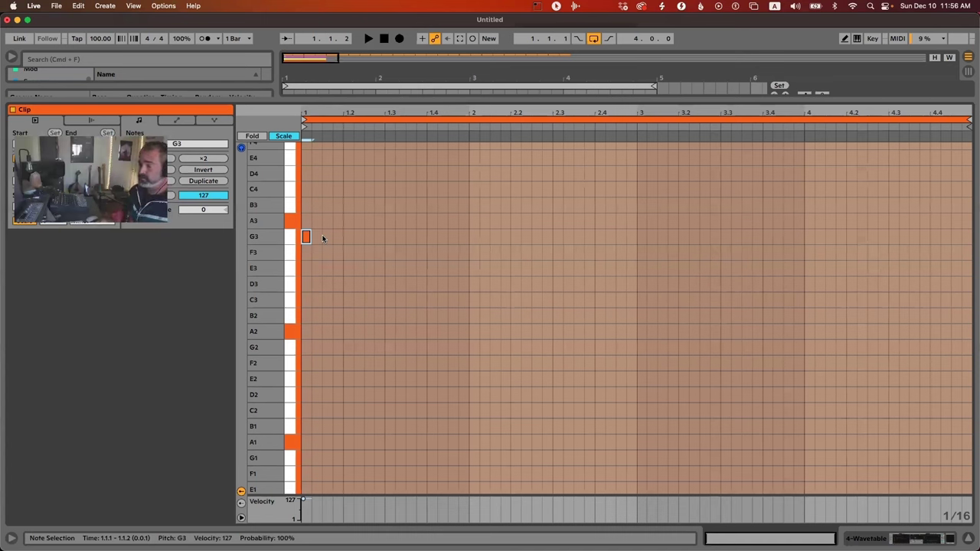
# Step: Delete the G3 test note, insert an A2 note spanning all of bar 1, and play it back
pyautogui.press('Delete')
pyautogui.click(312, 317)
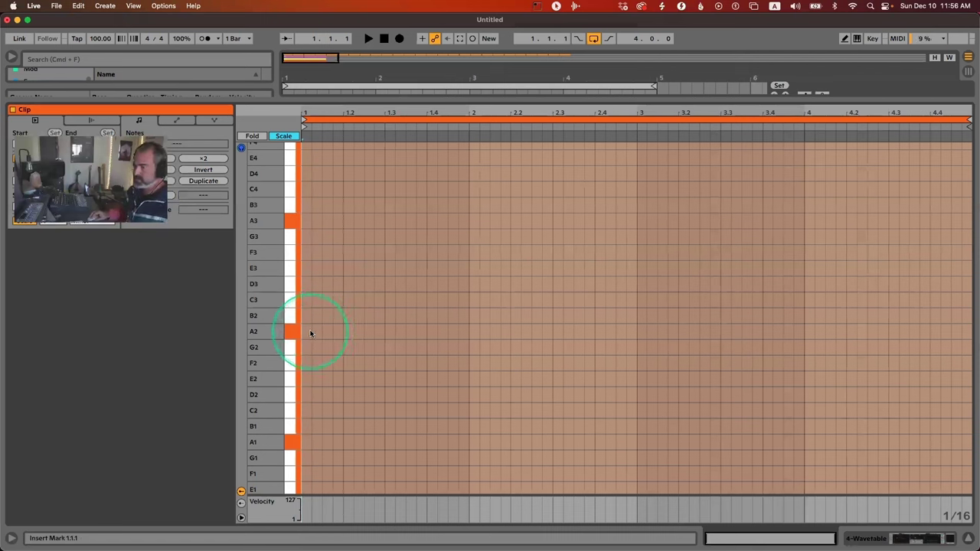
pyautogui.doubleClick(311, 334)
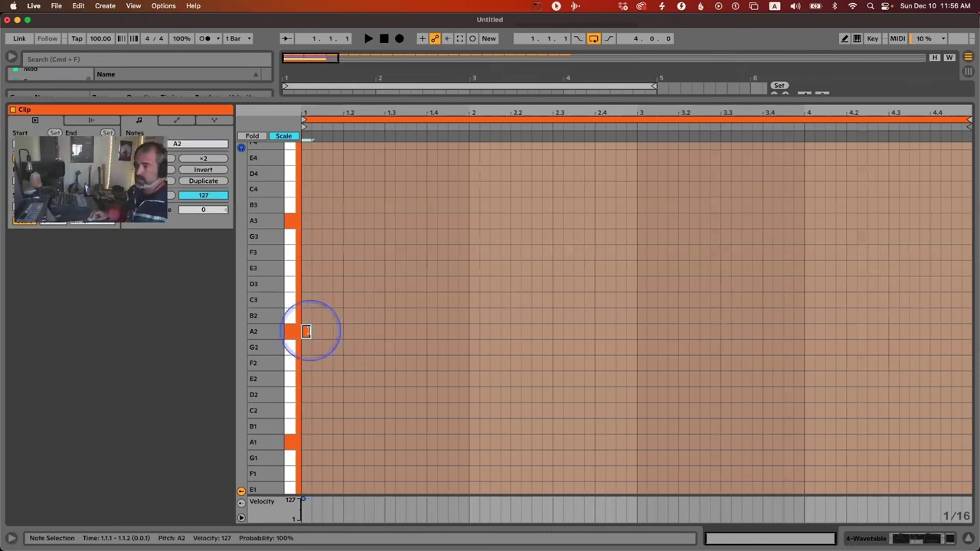
pyautogui.moveTo(312, 330); pyautogui.dragTo(464, 331)
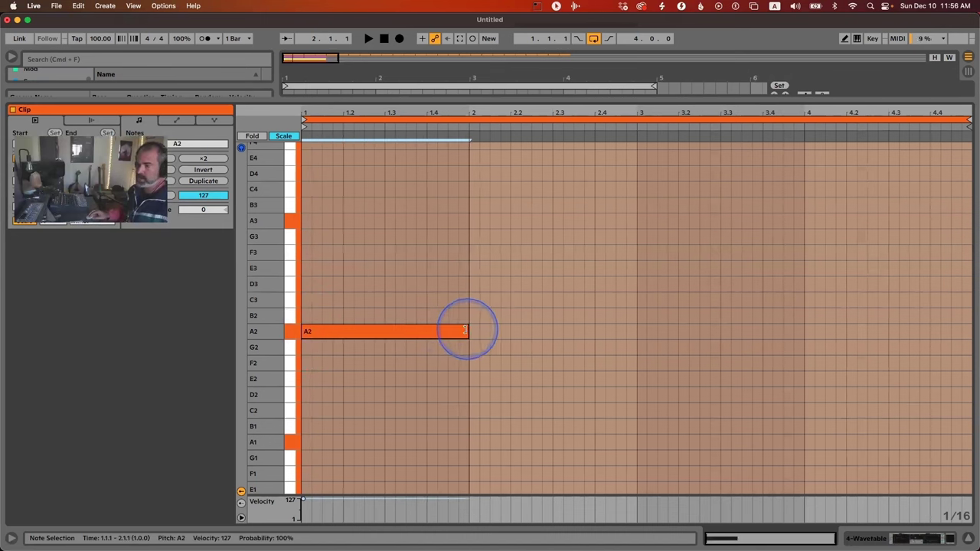
pyautogui.press('space')
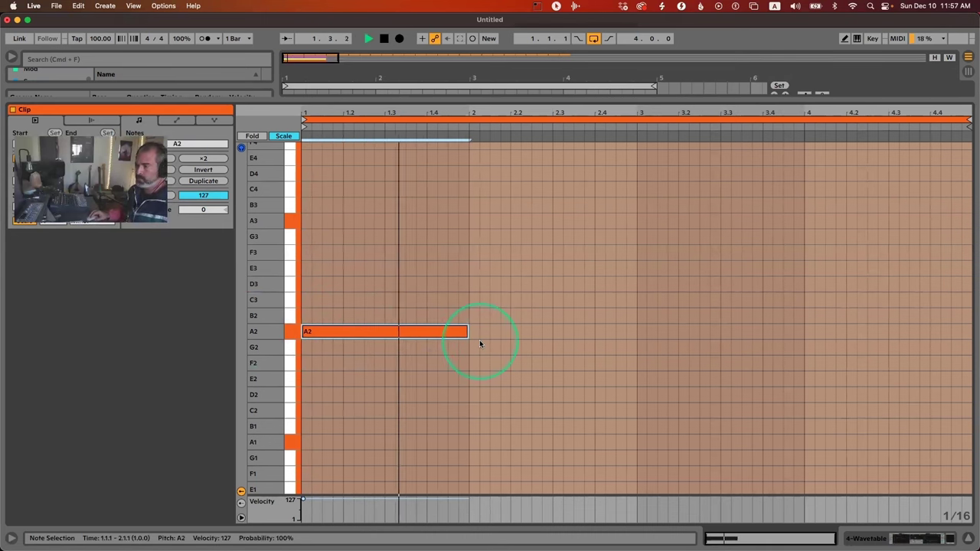
pyautogui.press('space')
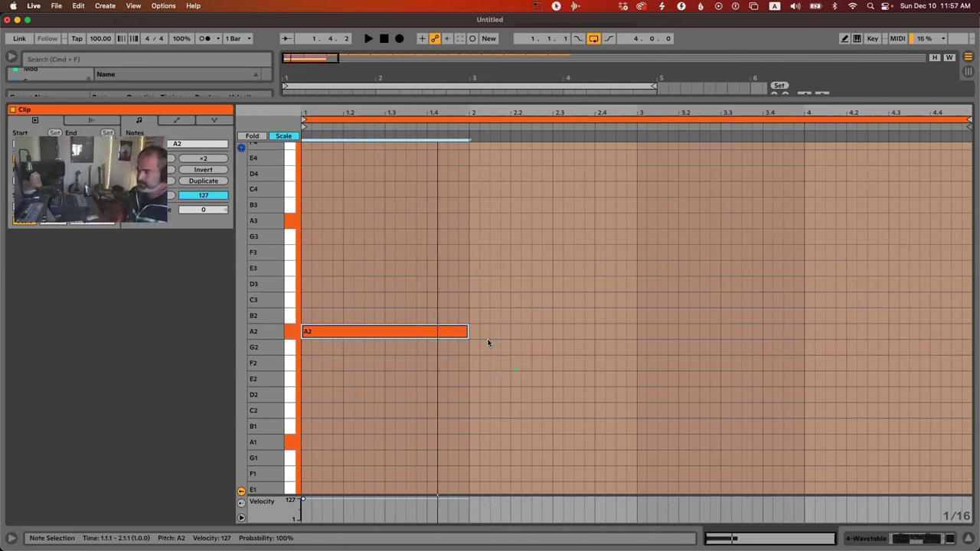
# Step: Insert a G2 note at the start of bar 2 and lengthen it to fill the bar
pyautogui.click(474, 345)
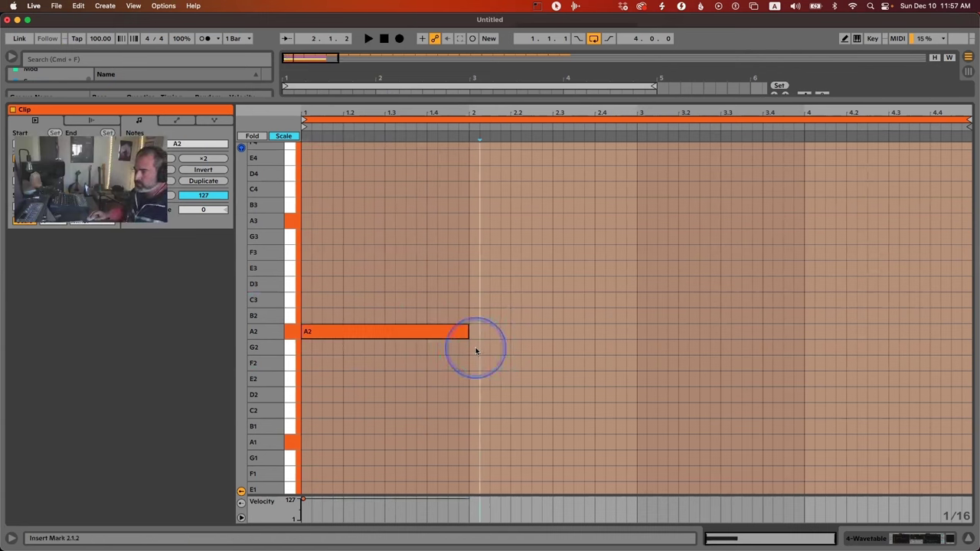
pyautogui.doubleClick(476, 347)
pyautogui.moveTo(492, 347); pyautogui.dragTo(639, 344)
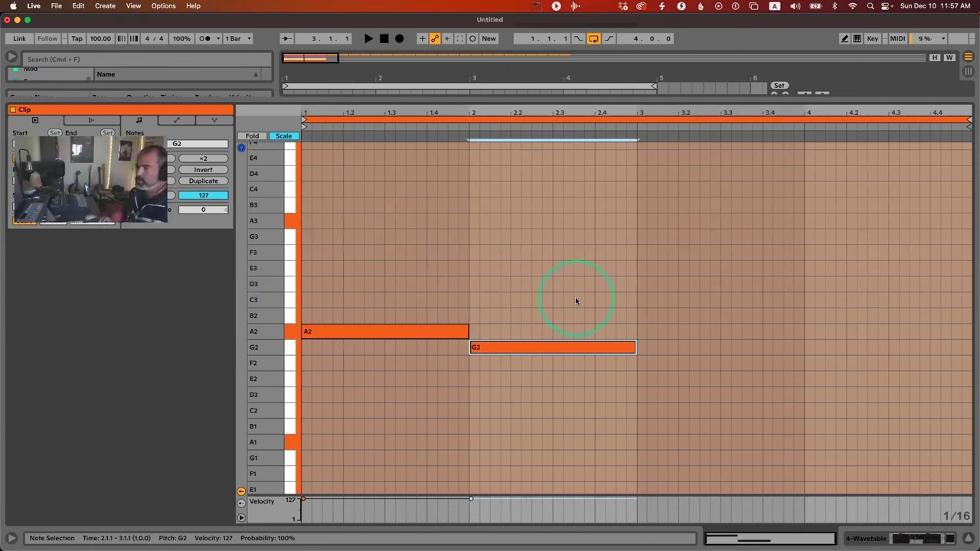
# Step: Audition the bar 2 note up the scale to G3 and return it to G2
pyautogui.press('Up')
pyautogui.press('Up')
pyautogui.press('Up')
pyautogui.press('Up')
pyautogui.press('Up')
pyautogui.press('Up')
pyautogui.press('Up')
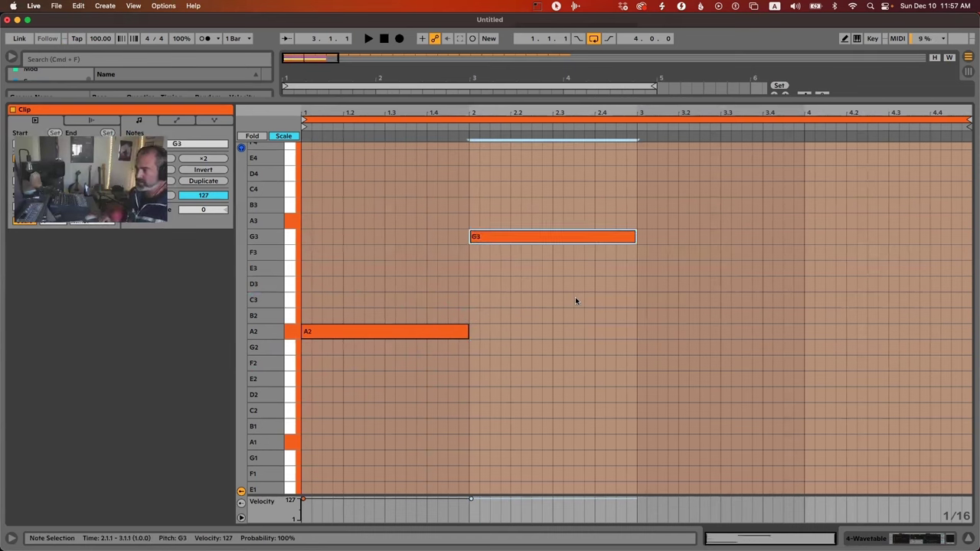
pyautogui.hotkey('shift', 'Down')
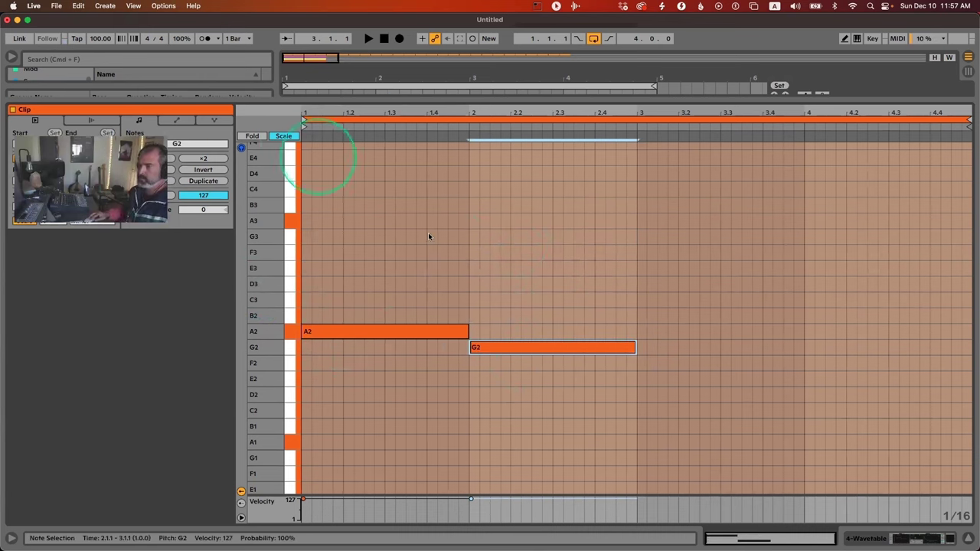
# Step: Duplicate the bar 2 note into bar 3 at D2 and into bar 4 at E2
pyautogui.press('super+d')
pyautogui.press('Up')
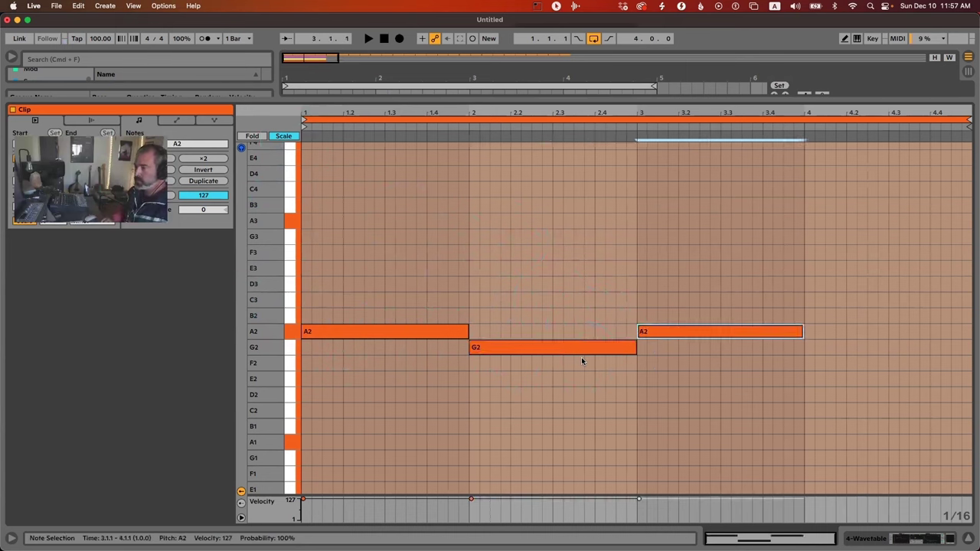
pyautogui.press('Up')
pyautogui.press('Up')
pyautogui.press('Up')
pyautogui.hotkey('shift', 'Down')
pyautogui.hotkey('shift', 'Up')
pyautogui.hotkey('shift', 'Down')
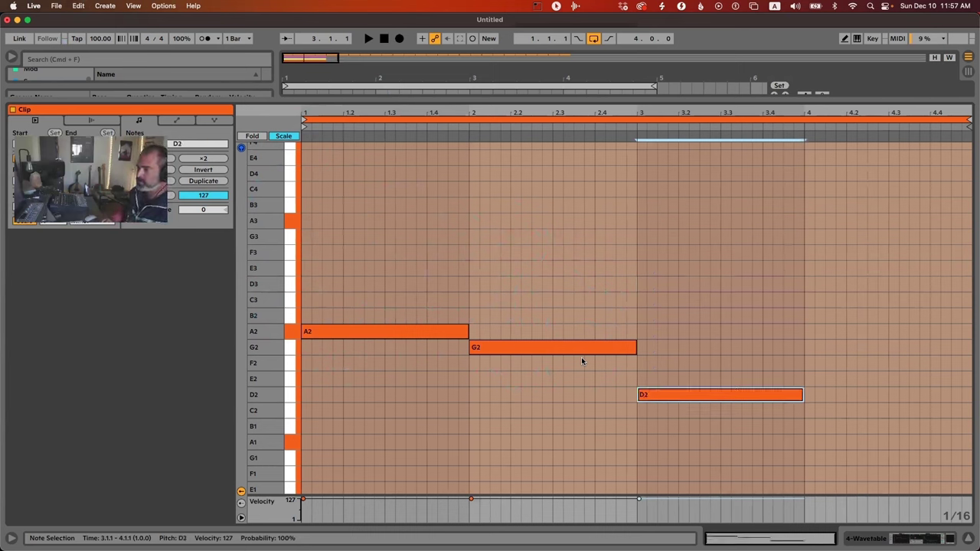
pyautogui.hotkey('ctrl', 'd')
pyautogui.press('Up')
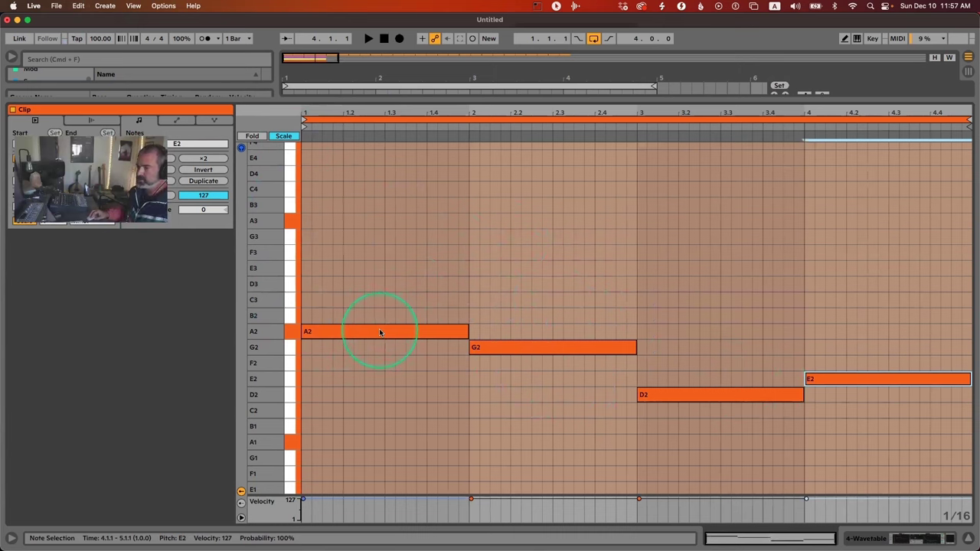
# Step: Build a triad in each bar by copying its root up to the third and fifth, then play the progression
pyautogui.moveTo(380, 331); pyautogui.dragTo(380, 268)
pyautogui.moveTo(580, 349); pyautogui.dragTo(580, 286)
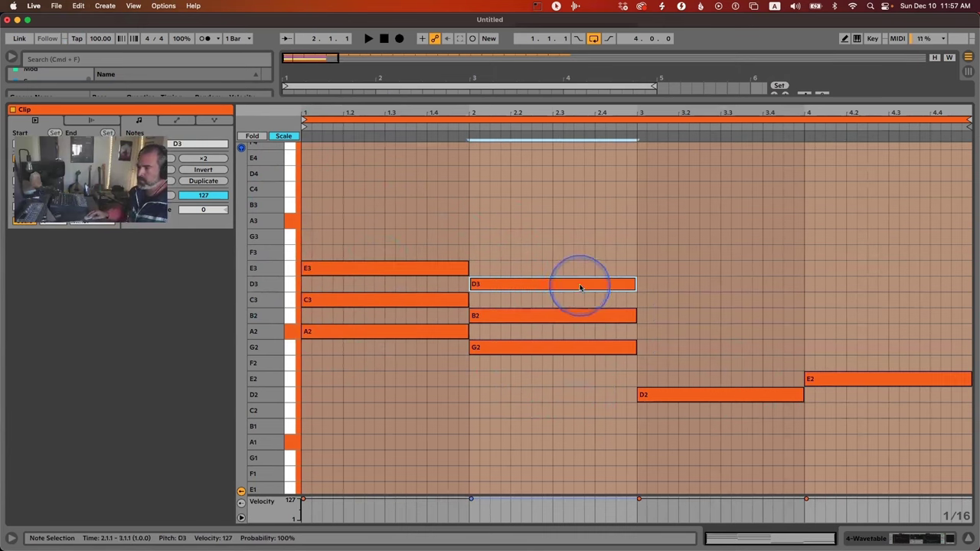
pyautogui.moveTo(691, 394); pyautogui.dragTo(695, 331)
pyautogui.moveTo(886, 379); pyautogui.dragTo(877, 321)
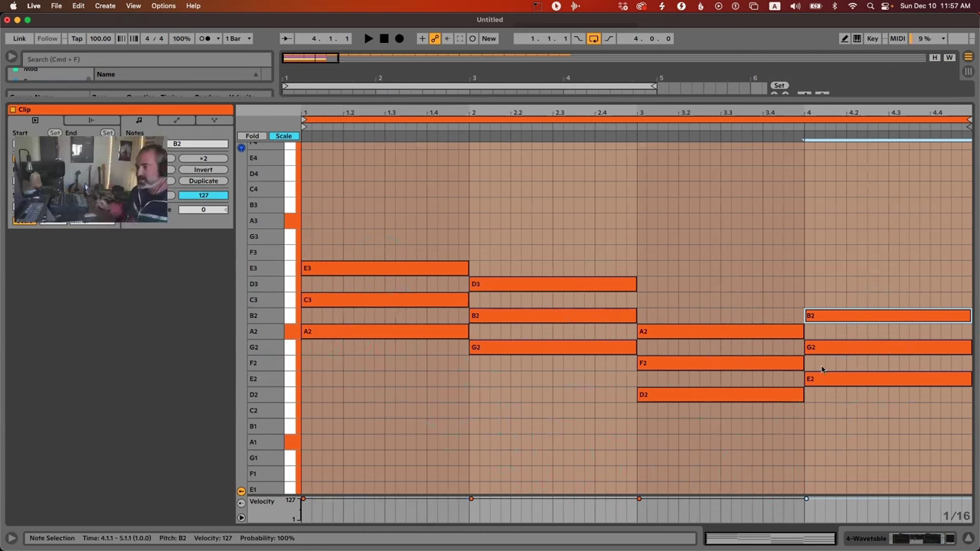
pyautogui.press('space')
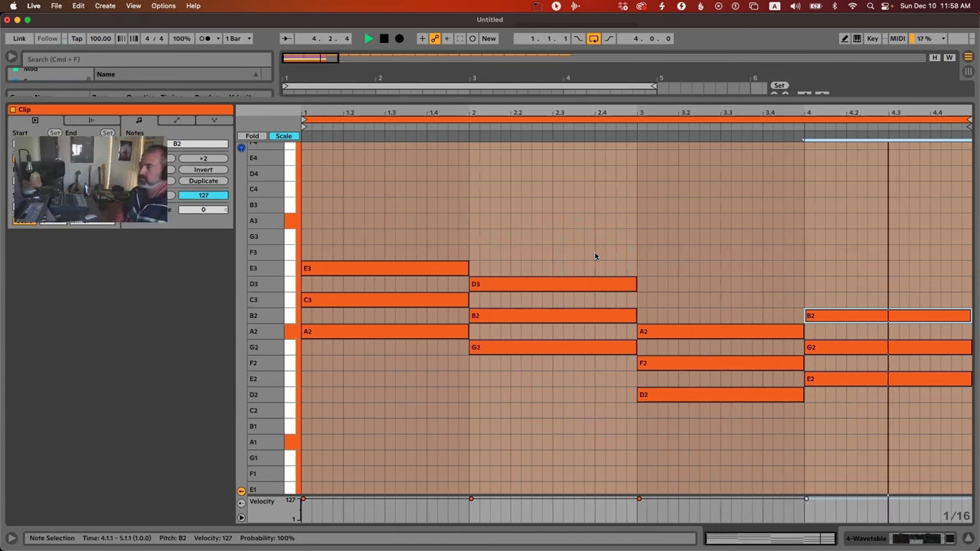
pyautogui.press('space')
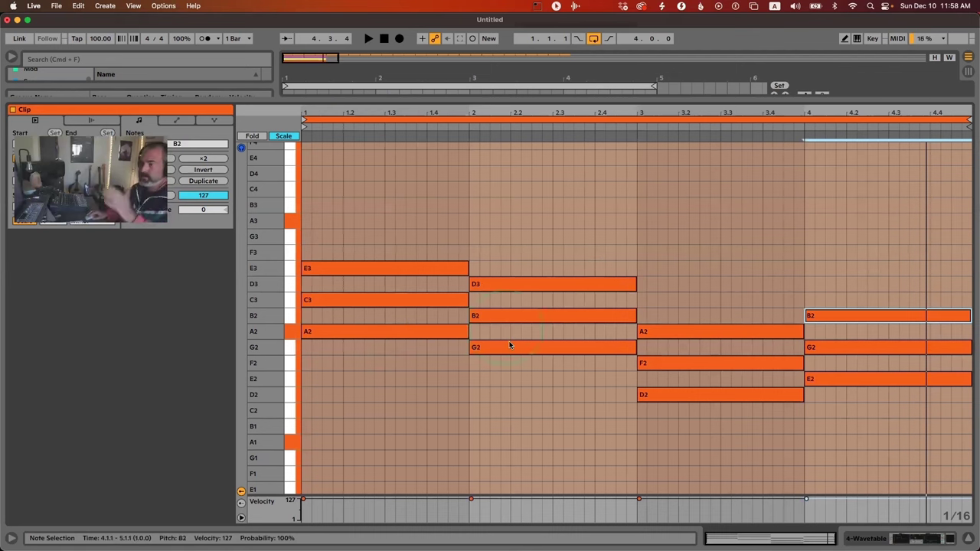
# Step: Copy the four root notes one octave down to A1, G1, D1 and E1, and play the result
pyautogui.scroll(-4, 427, 379)
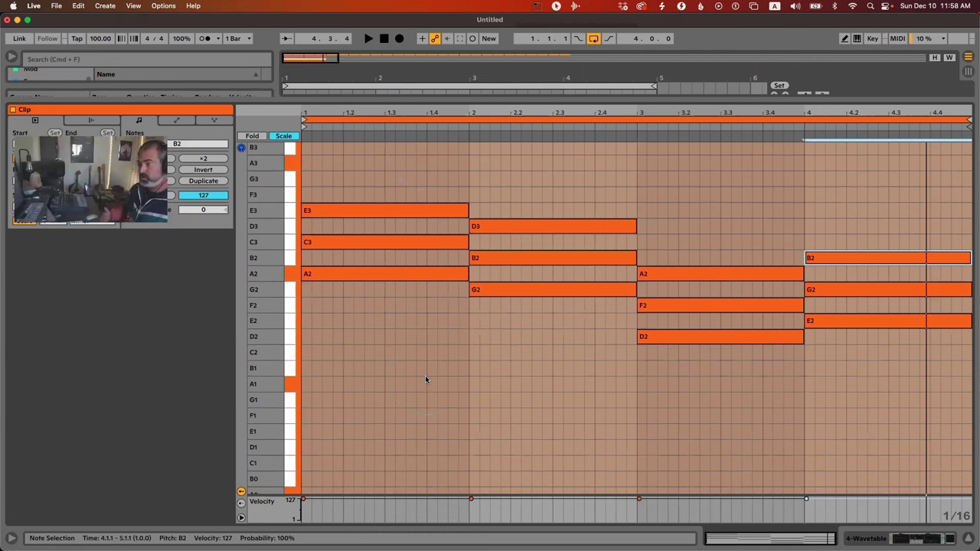
pyautogui.scroll(3, 427, 379)
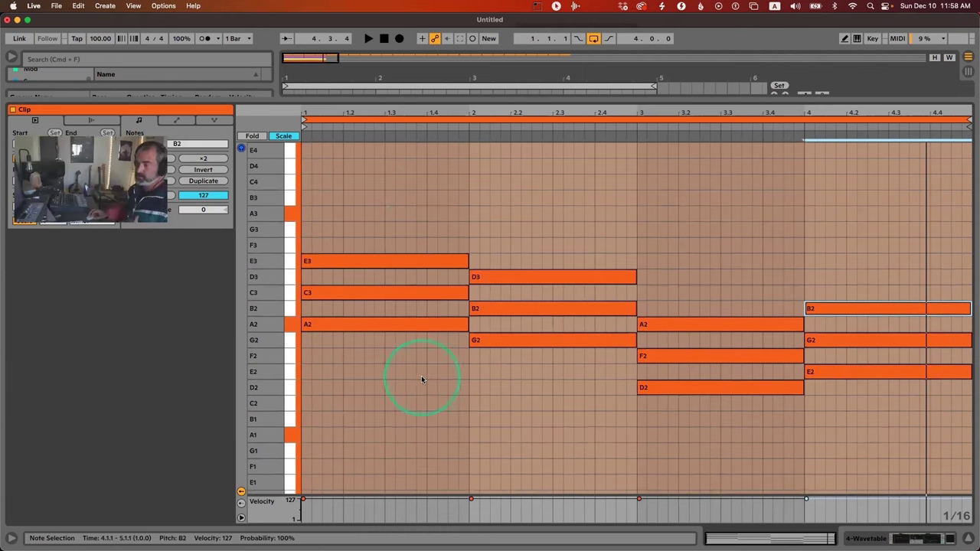
pyautogui.scroll(-3, 422, 380)
pyautogui.scroll(-1, 419, 382)
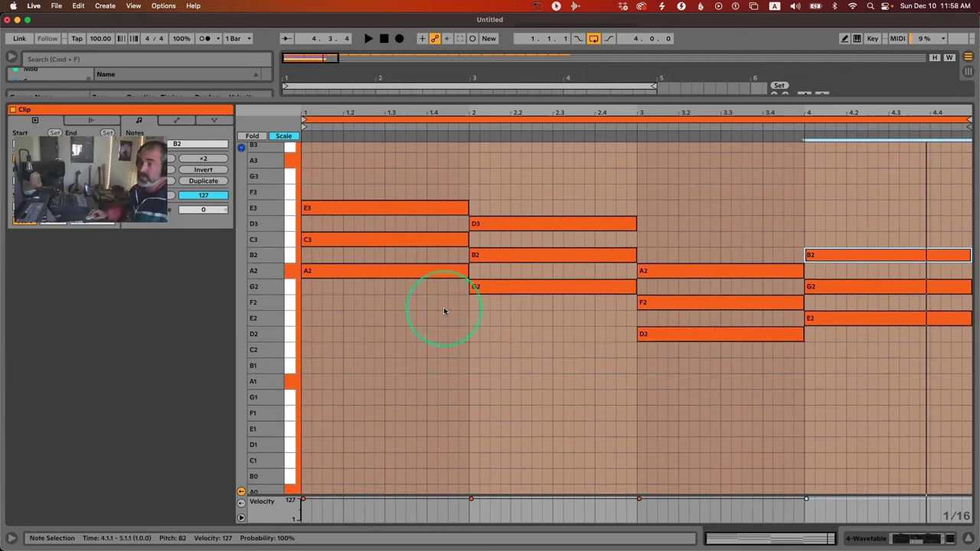
pyautogui.click(390, 272)
pyautogui.keyDown('shift'); pyautogui.click(549, 287); pyautogui.keyUp('shift')
pyautogui.keyDown('shift'); pyautogui.click(723, 335); pyautogui.keyUp('shift')
pyautogui.keyDown('shift'); pyautogui.click(874, 320); pyautogui.keyUp('shift')
pyautogui.moveTo(378, 274); pyautogui.dragTo(378, 383)
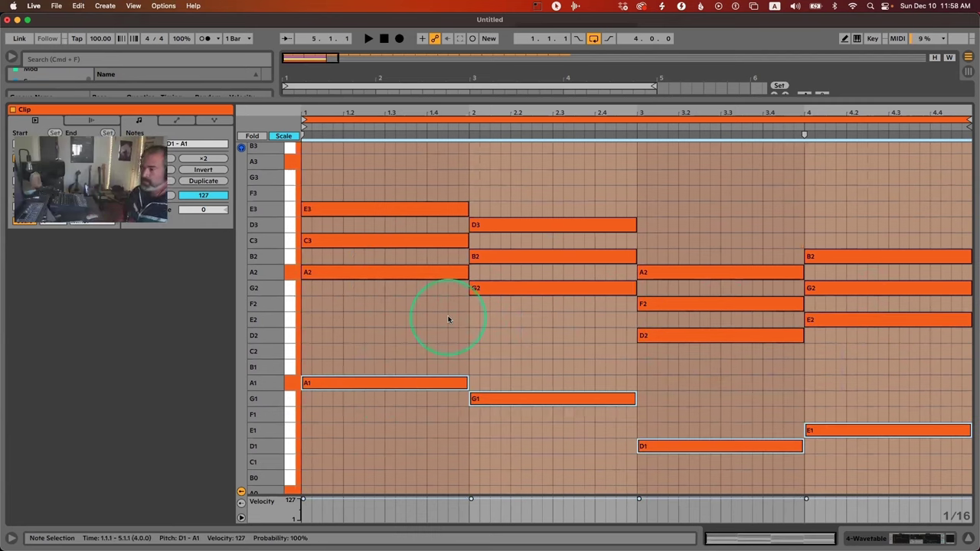
pyautogui.press('space')
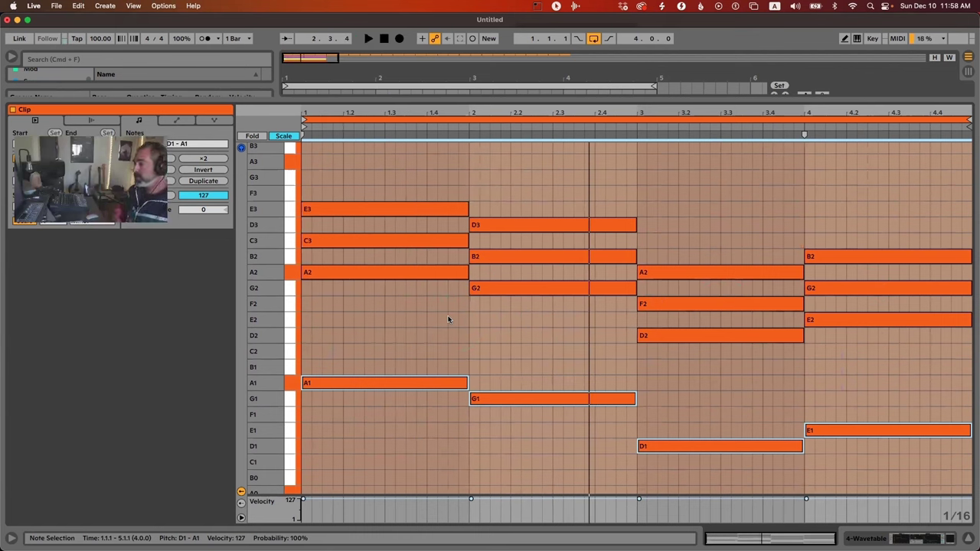
# Step: Copy the A1 bass note in bar 1 up to E2 and enlarge the note editor
pyautogui.click(404, 350)
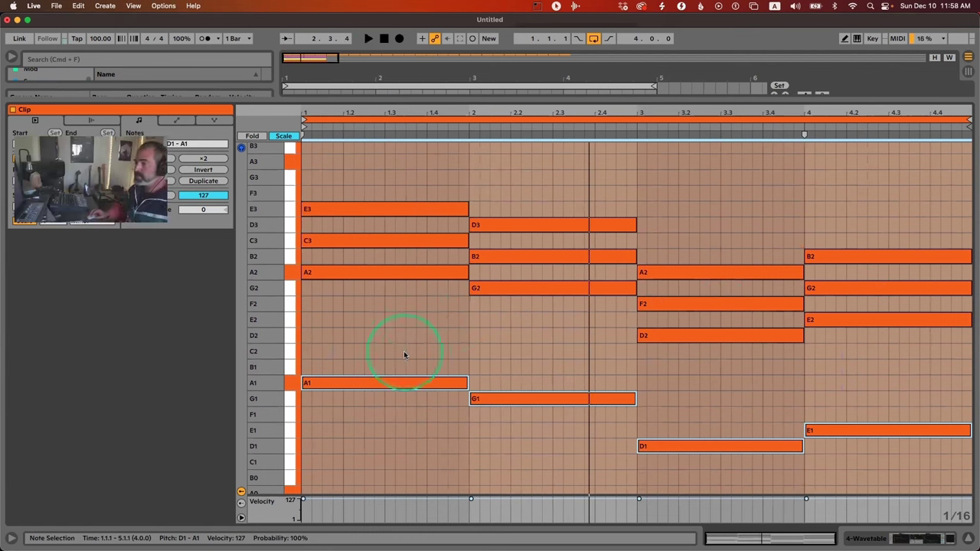
pyautogui.click(368, 385)
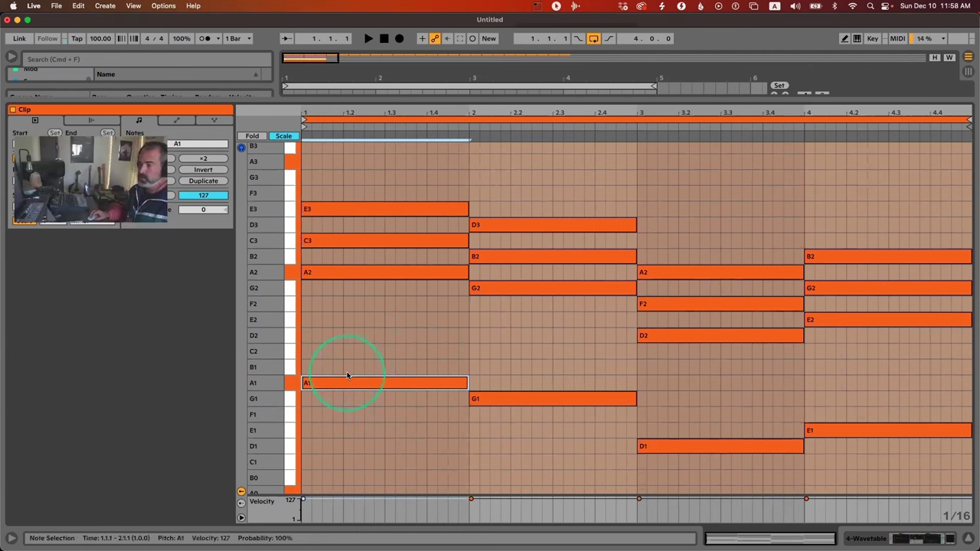
pyautogui.moveTo(322, 382); pyautogui.dragTo(322, 326)
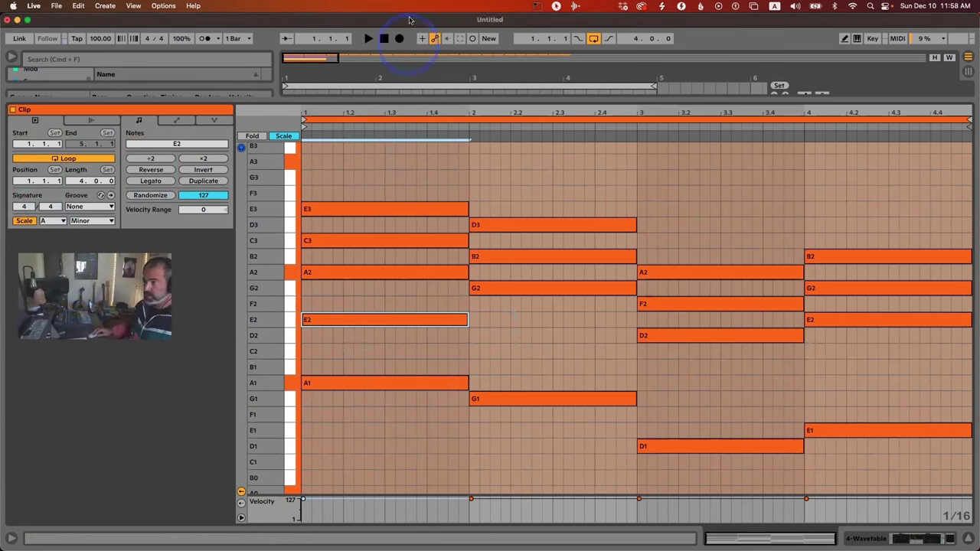
pyautogui.moveTo(378, 94); pyautogui.dragTo(372, 32)
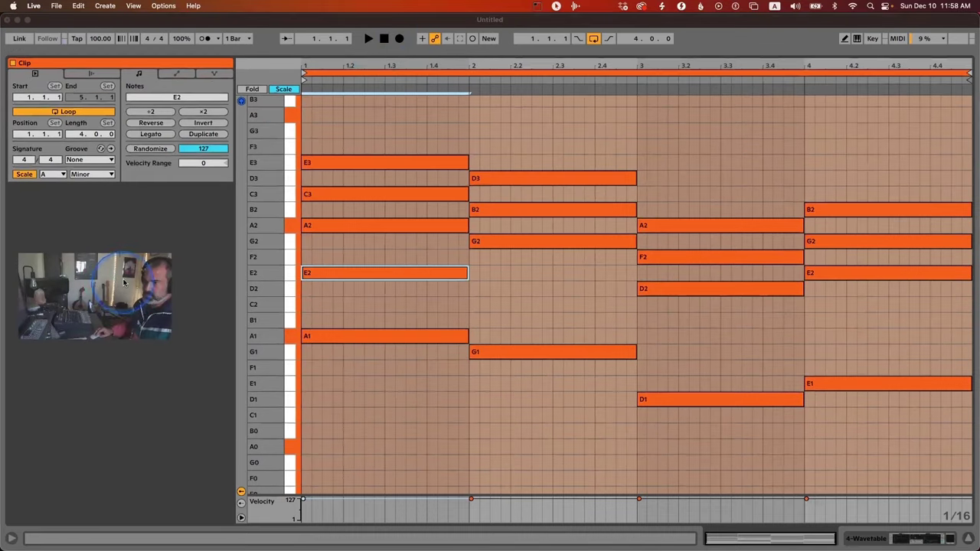
# Step: Duplicate bar 1's E2 note through the remaining bars, placing D2 in bar 2, A1 in bar 3 and B1 in bar 4
pyautogui.click(344, 292)
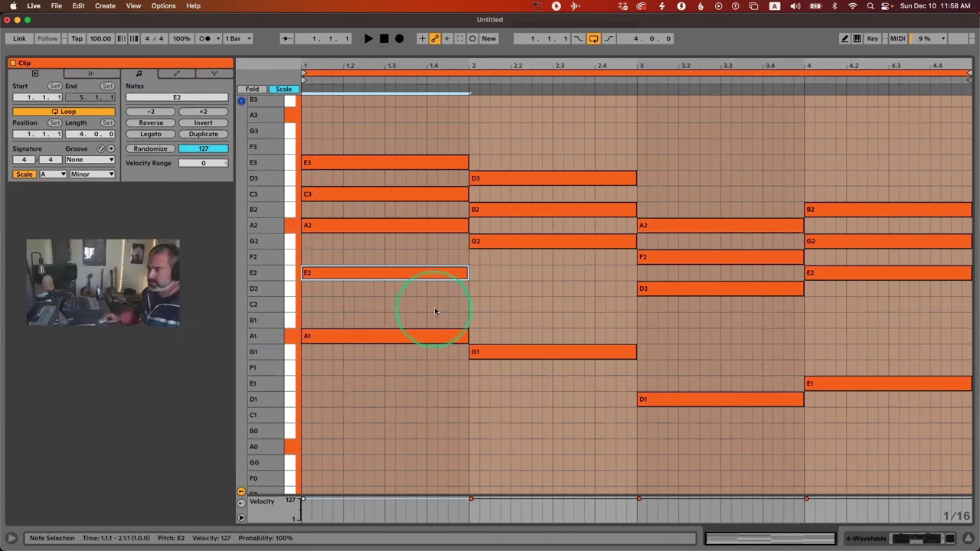
pyautogui.click(505, 317)
pyautogui.click(442, 273)
pyautogui.press('super+d')
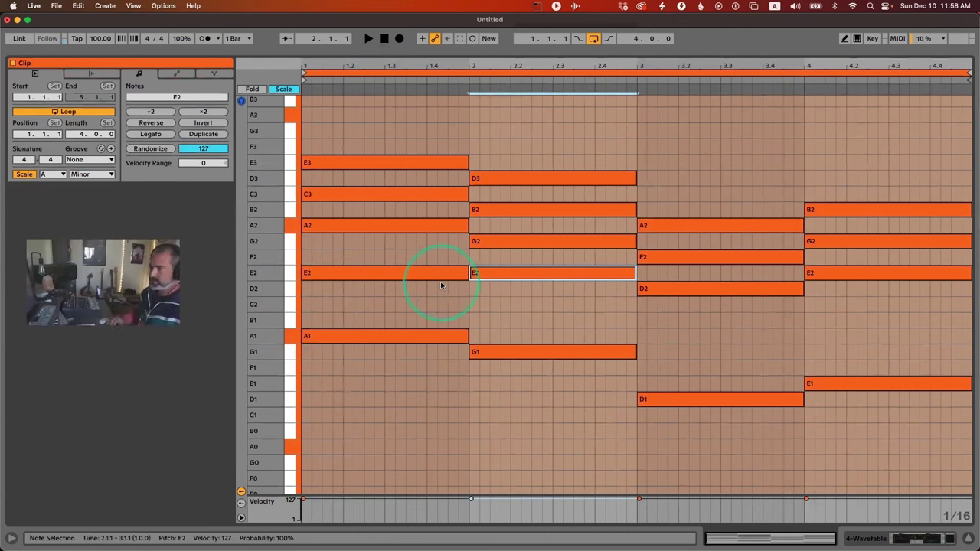
pyautogui.press('Down')
pyautogui.press('super+d')
pyautogui.press('Down')
pyautogui.press('Down')
pyautogui.press('Down')
pyautogui.press('super+d')
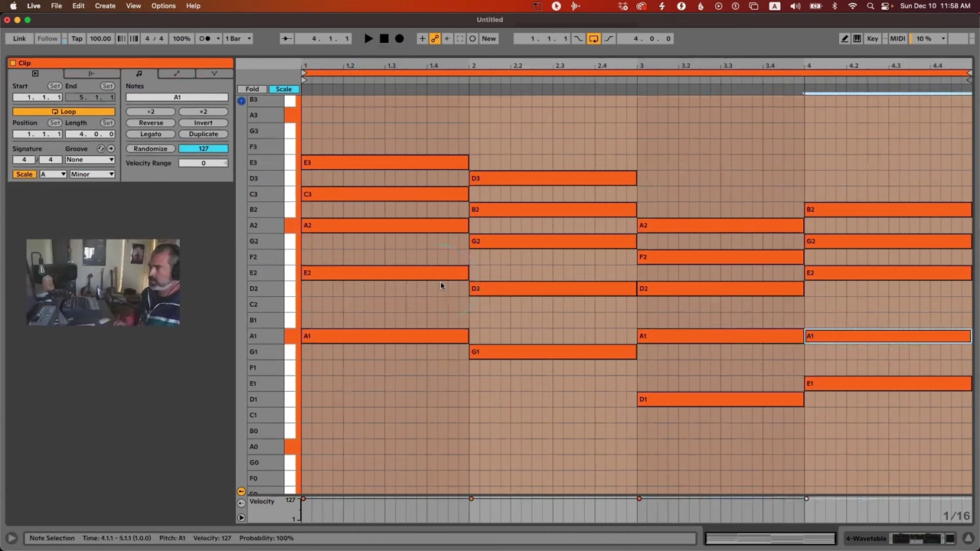
pyautogui.press('Up')
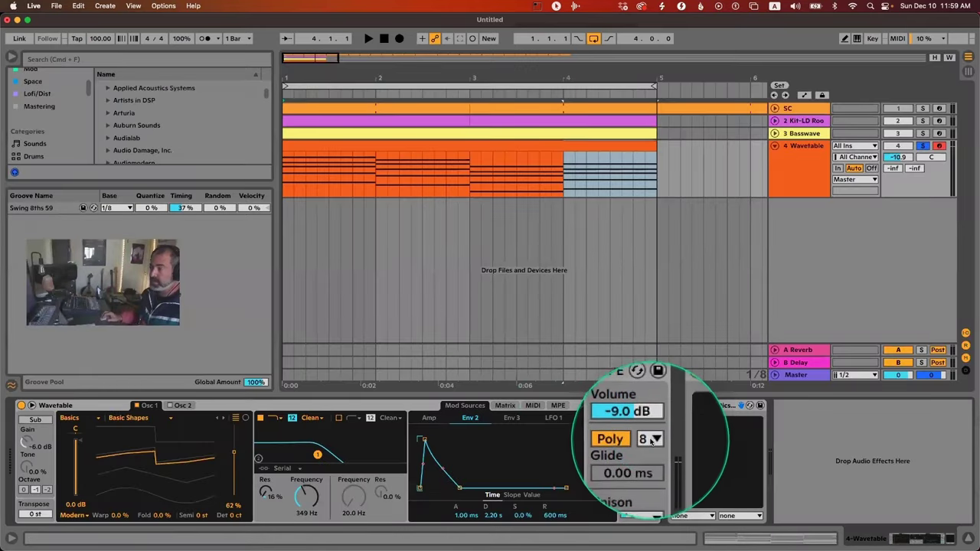
# Step: Set the Wavetable's polyphony to 6 voices
pyautogui.click(649, 440)
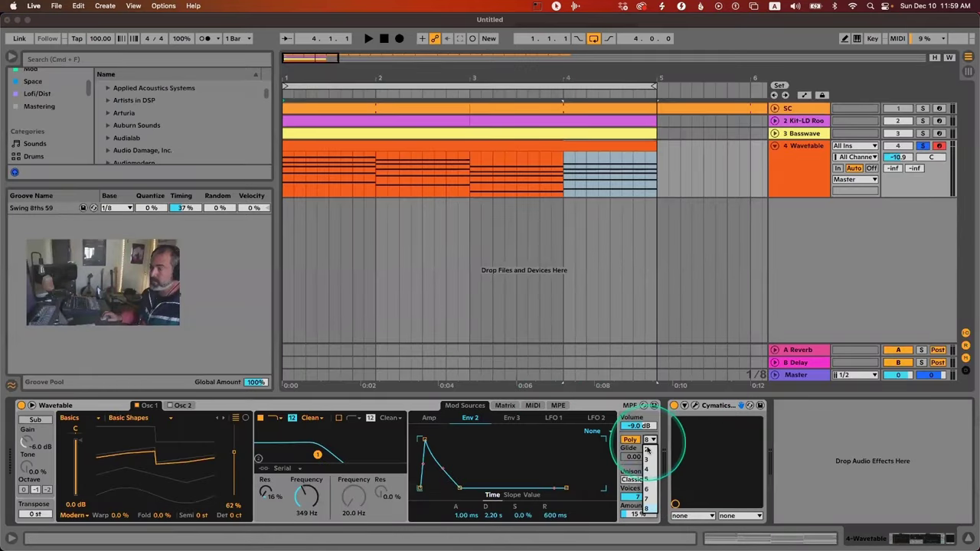
pyautogui.click(648, 487)
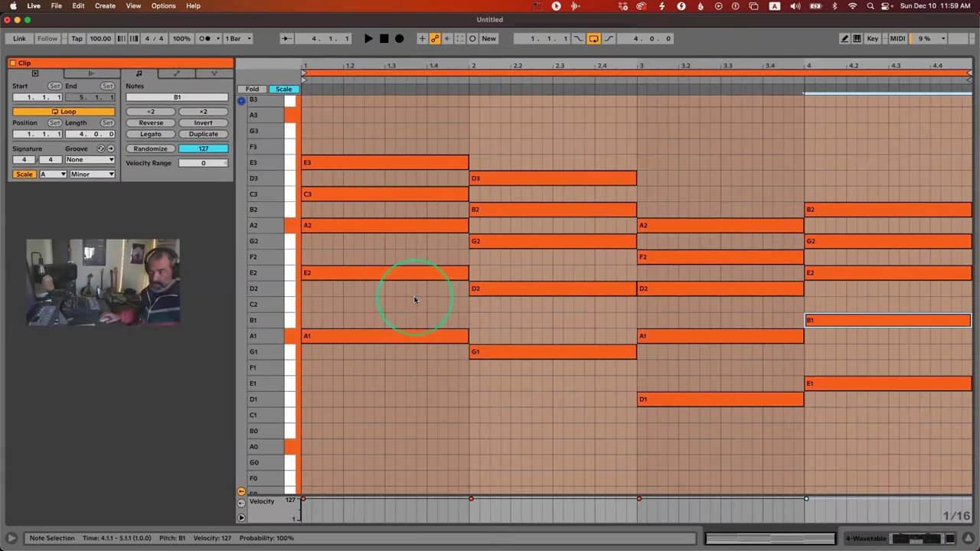
# Step: Copy each chord's top note up a third, placing G3, F3, C3 and D3 in bars 1 to 4, and play the chords
pyautogui.scroll(3, 371, 175)
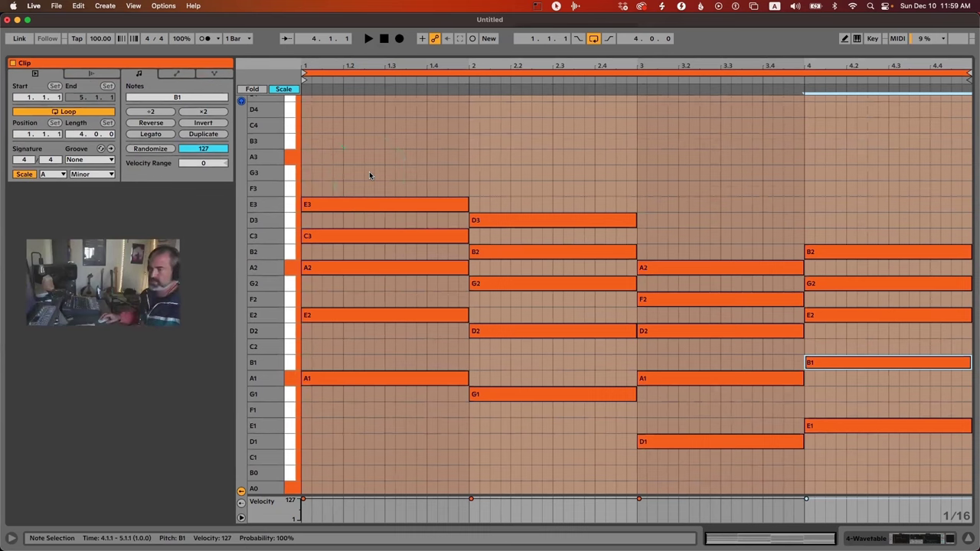
pyautogui.scroll(1, 369, 175)
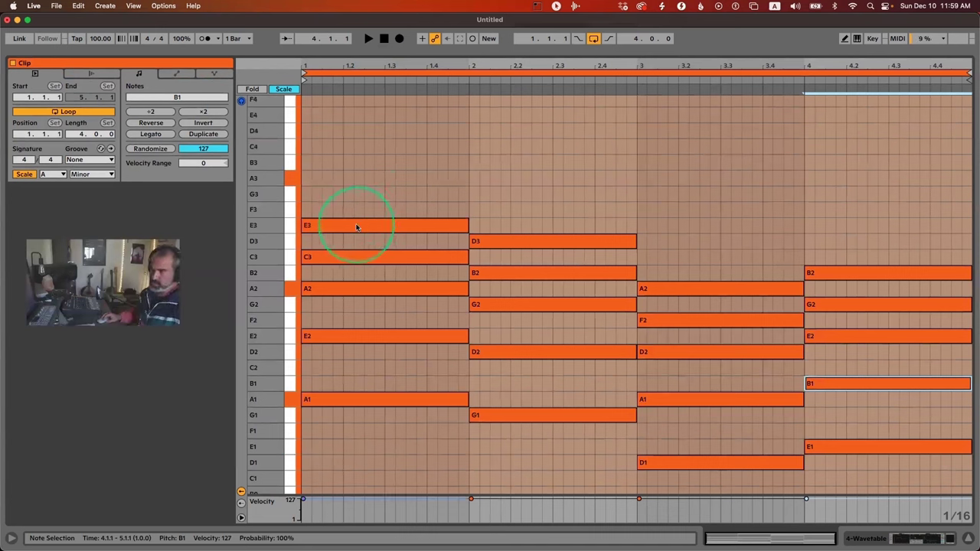
pyautogui.moveTo(356, 226); pyautogui.dragTo(357, 194)
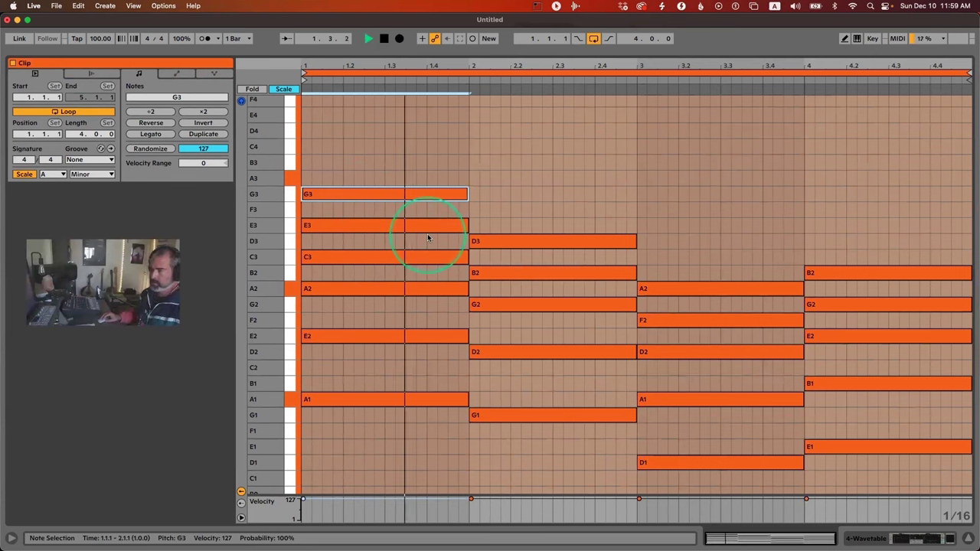
pyautogui.press('space')
pyautogui.moveTo(517, 245); pyautogui.dragTo(518, 210)
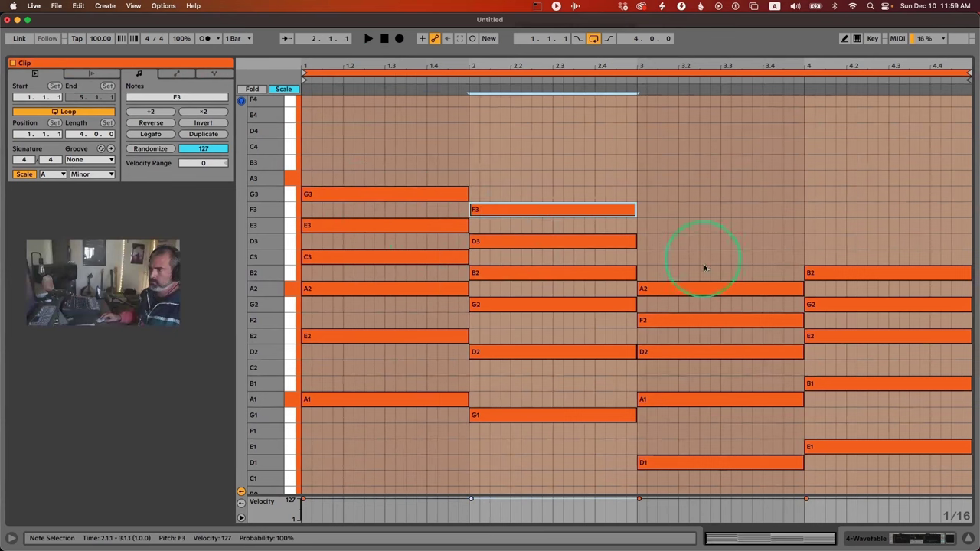
pyautogui.moveTo(701, 288); pyautogui.dragTo(700, 258)
pyautogui.moveTo(846, 282); pyautogui.dragTo(848, 245)
pyautogui.press('space')
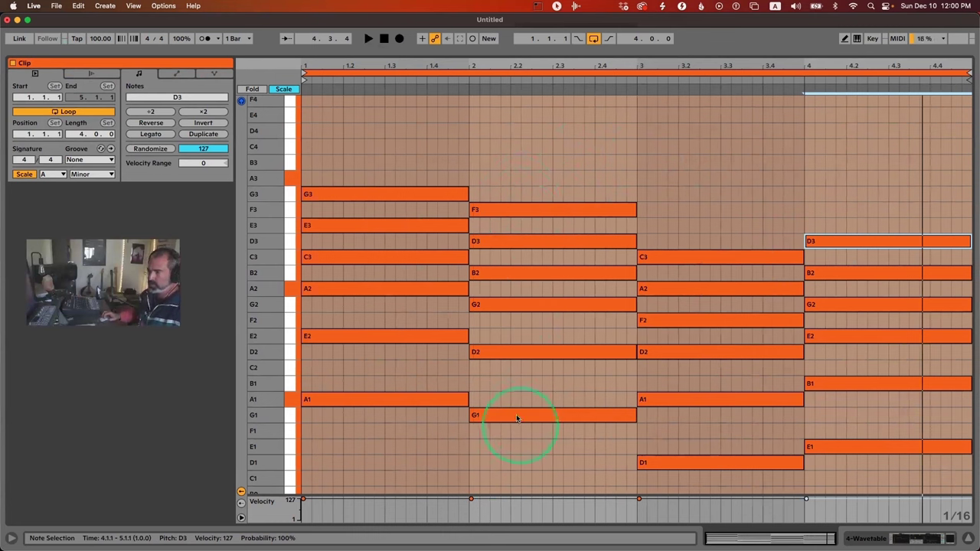
# Step: Copy bar 1's G3 note up to B3 and play the extended chord
pyautogui.click(508, 200)
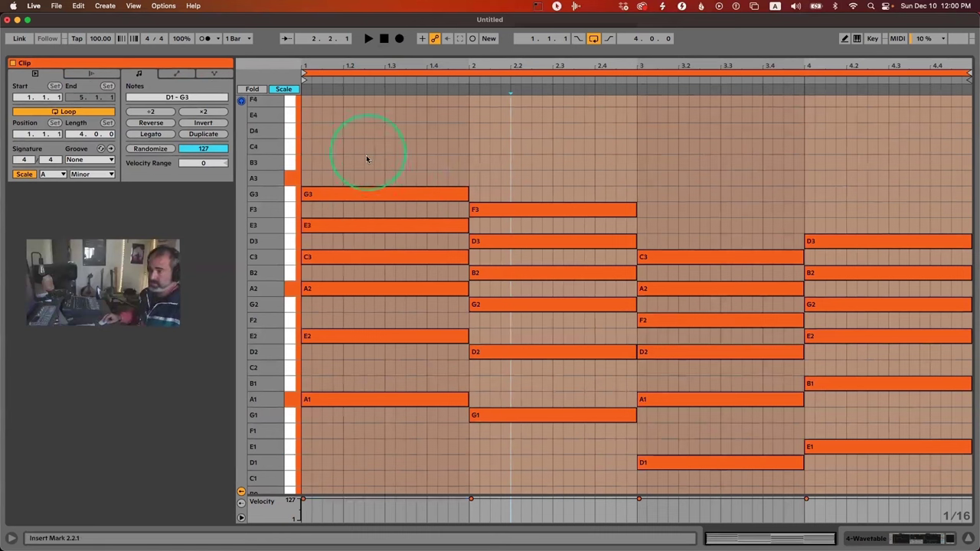
pyautogui.moveTo(365, 197); pyautogui.dragTo(365, 166)
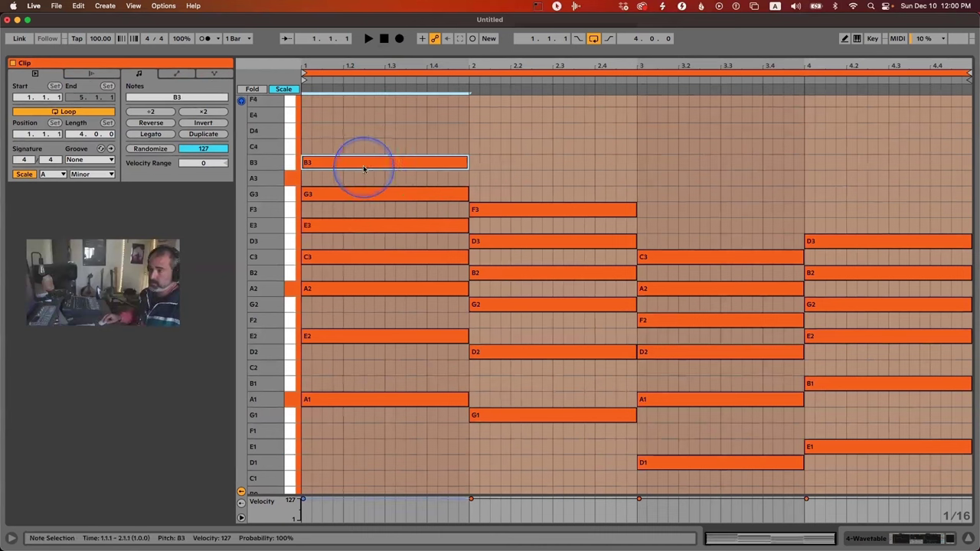
pyautogui.press('space')
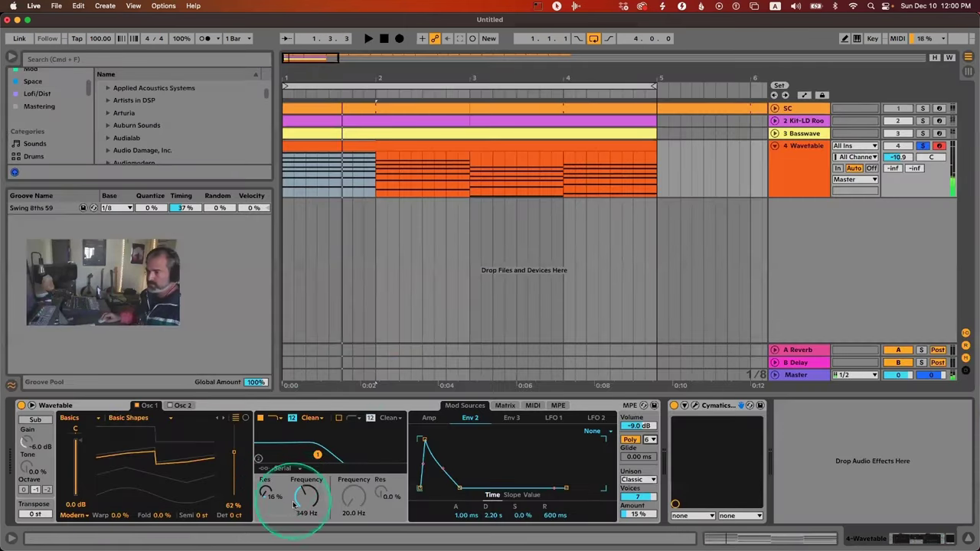
# Step: Lower the Wavetable's filter 1 frequency to 202 Hz and set Env 2's modulation of Filter 1 Freq to 53 during playback
pyautogui.moveTo(293, 503); pyautogui.dragTo(294, 513)
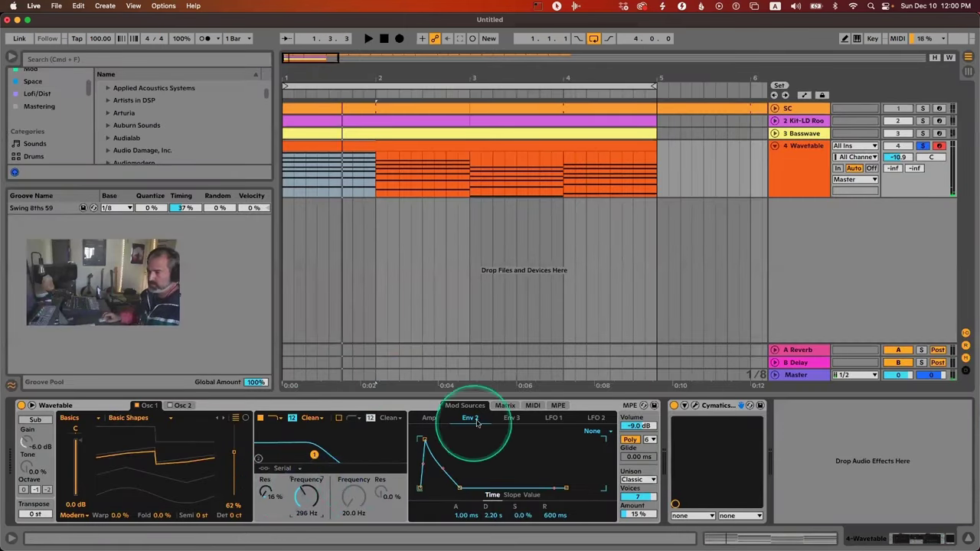
pyautogui.click(504, 405)
pyautogui.moveTo(503, 481); pyautogui.dragTo(501, 505)
pyautogui.press('space')
pyautogui.moveTo(324, 492); pyautogui.dragTo(325, 507)
pyautogui.moveTo(503, 482); pyautogui.dragTo(502, 472)
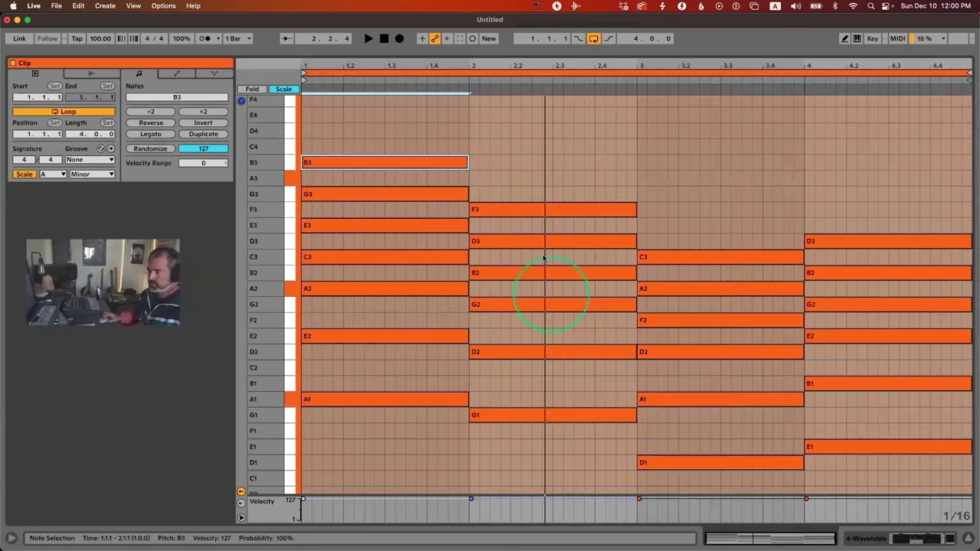
# Step: Delete the F3 note in bar 2 and add E3 in bar 3 and F3 in bar 4
pyautogui.click(545, 198)
pyautogui.doubleClick(543, 201)
pyautogui.press('space')
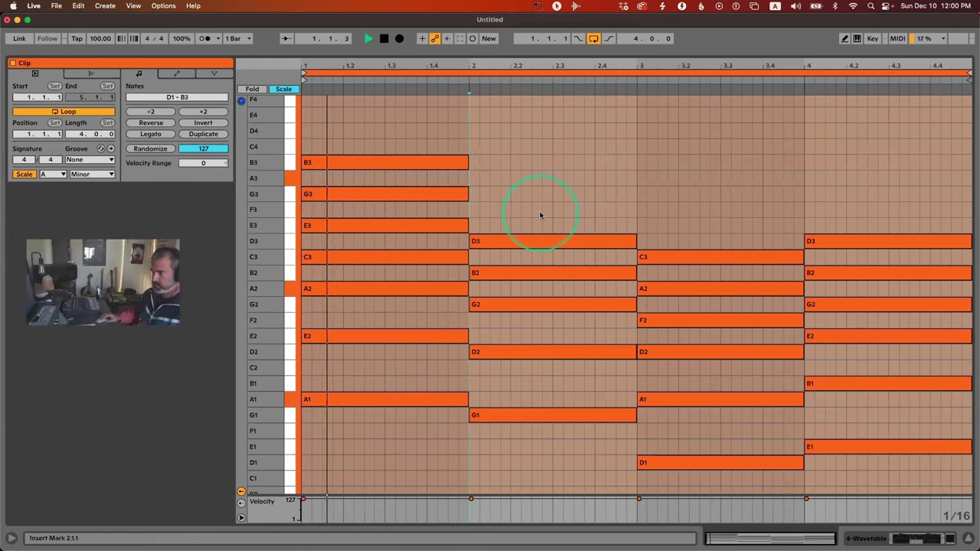
pyautogui.press('space')
pyautogui.doubleClick(536, 195)
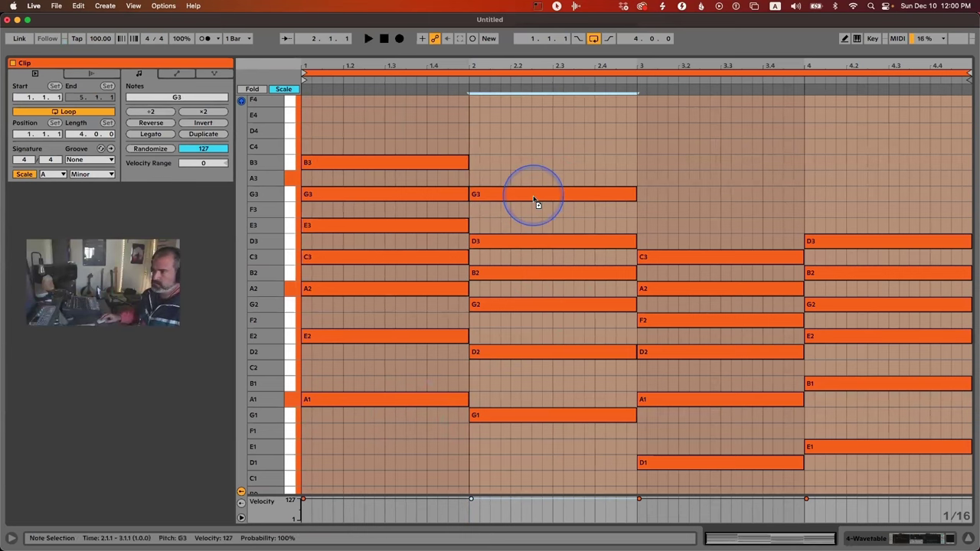
pyautogui.moveTo(536, 197); pyautogui.dragTo(692, 227)
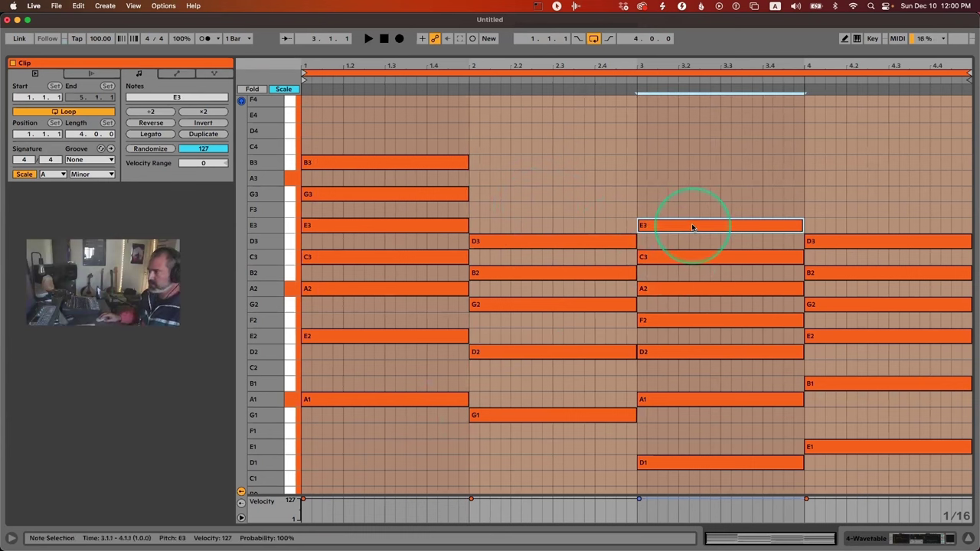
pyautogui.doubleClick(819, 209)
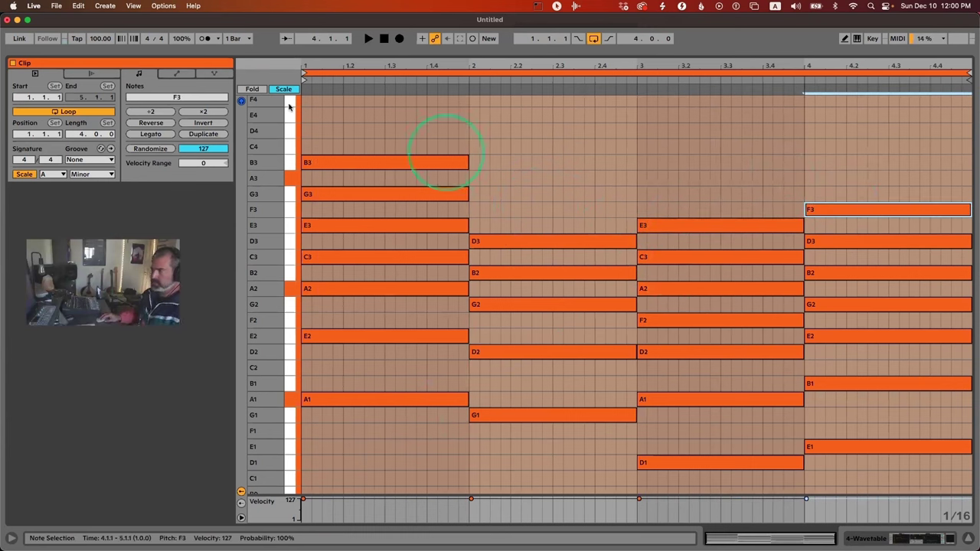
# Step: Try a D4 note on top of bar 1's chord in playback, and delete both D4 and B3
pyautogui.doubleClick(360, 131)
pyautogui.press('space')
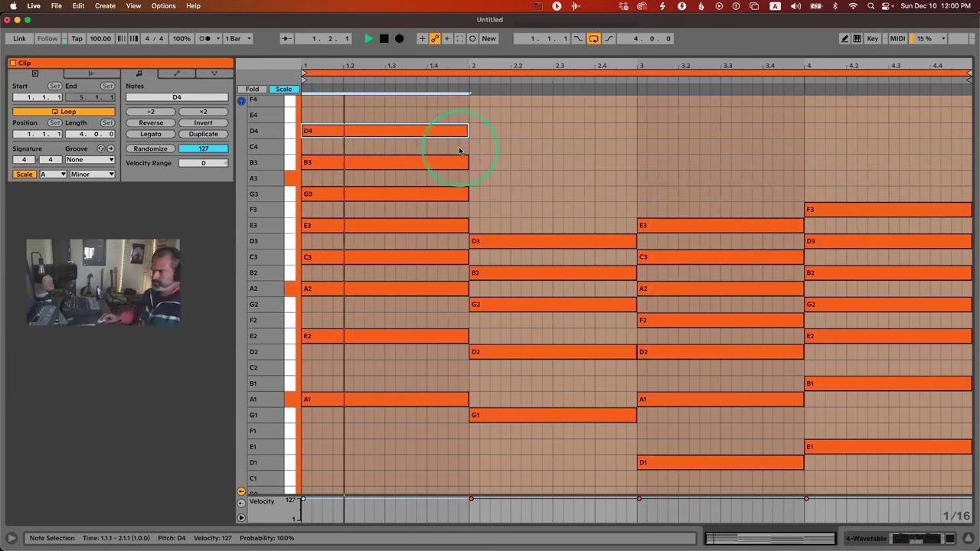
pyautogui.press('space')
pyautogui.doubleClick(400, 131)
pyautogui.click(427, 163)
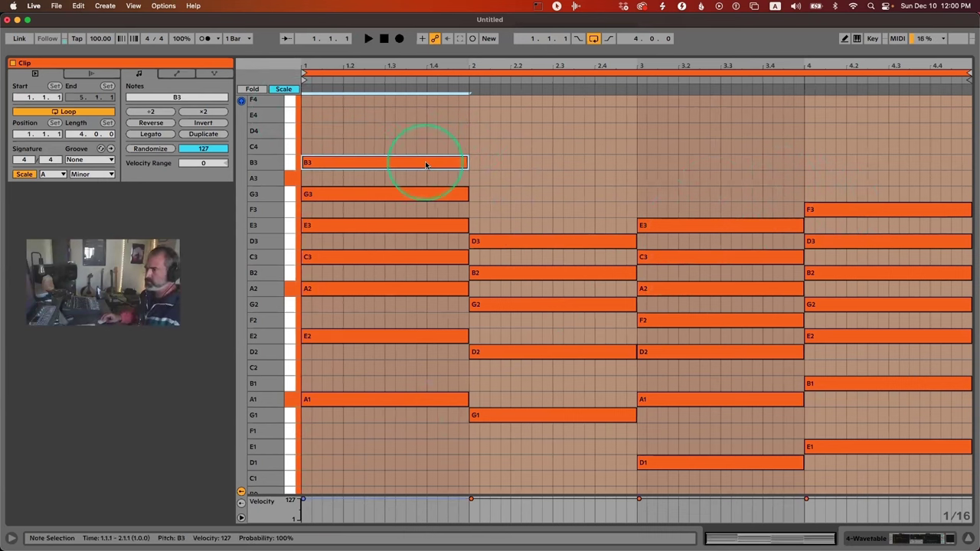
pyautogui.doubleClick(446, 170)
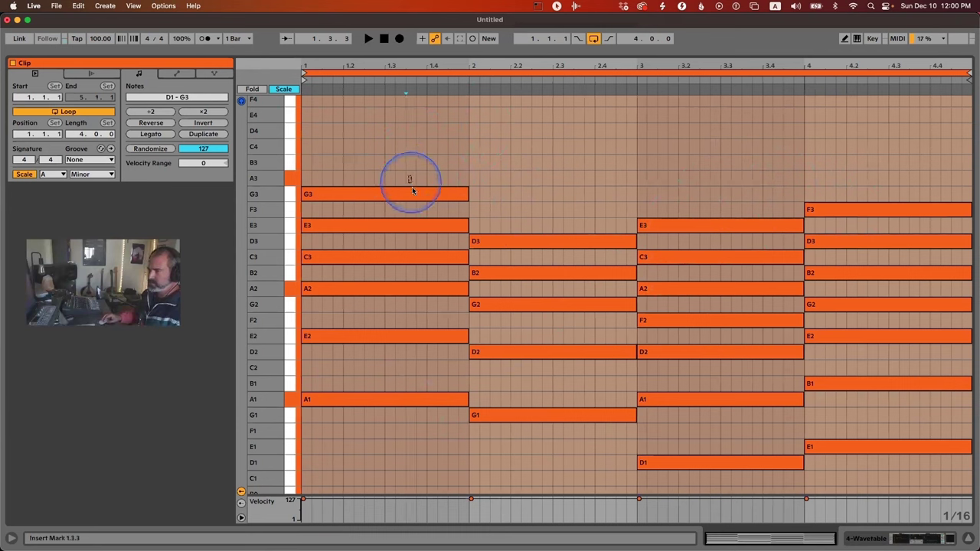
# Step: Draw an F3 note in bar 2 again, starting at 2.1.1 and ending at 2.4.4
pyautogui.click(418, 192)
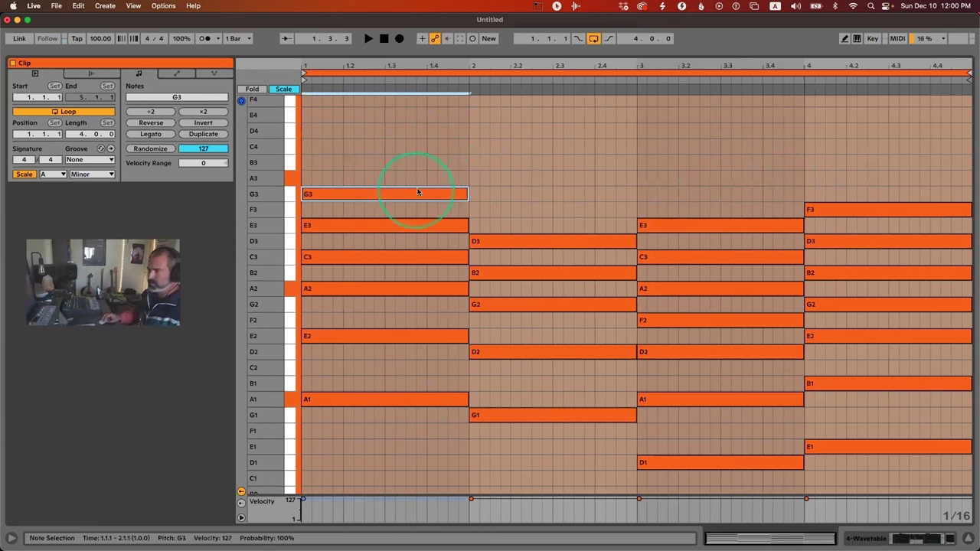
pyautogui.doubleClick(473, 209)
pyautogui.moveTo(511, 207); pyautogui.dragTo(622, 185)
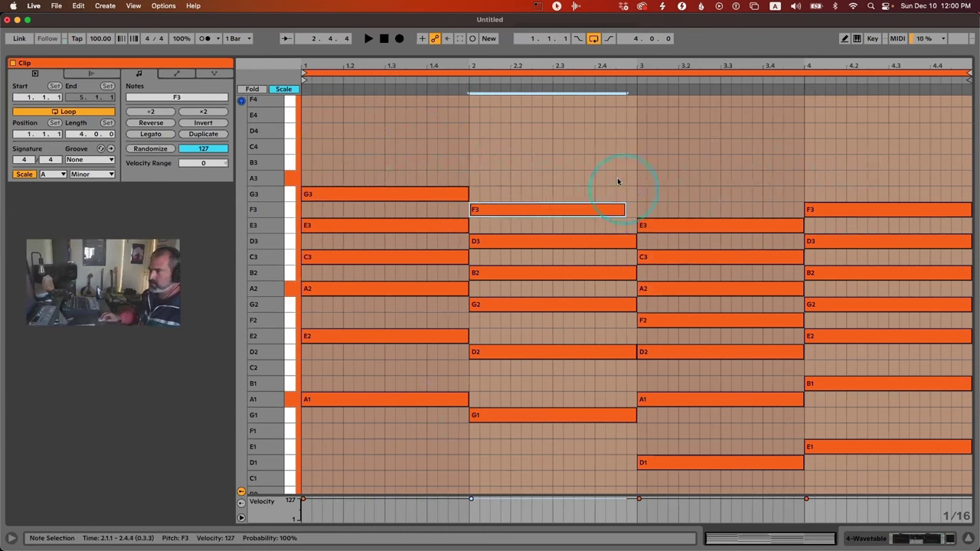
# Step: Delete the low bass roots and fifths beneath the seventh chords in all four bars
pyautogui.moveTo(396, 325); pyautogui.dragTo(444, 412)
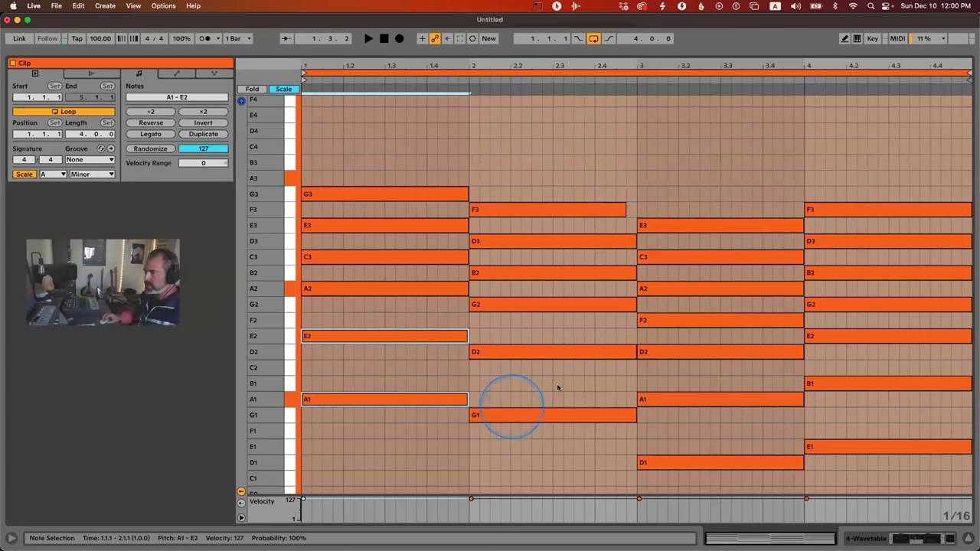
pyautogui.press('Delete')
pyautogui.moveTo(556, 340); pyautogui.dragTo(597, 429)
pyautogui.press('Delete')
pyautogui.moveTo(720, 479); pyautogui.dragTo(754, 379)
pyautogui.press('Delete')
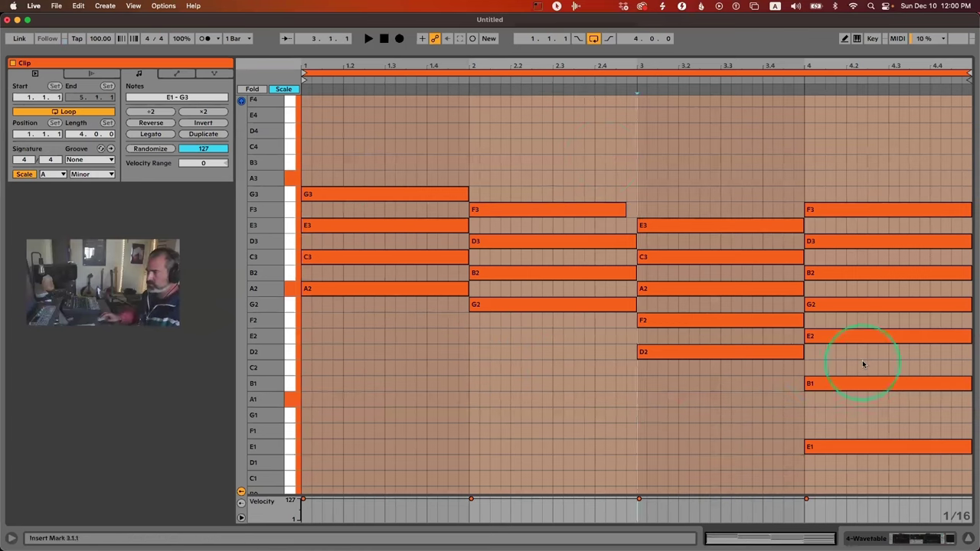
pyautogui.moveTo(864, 365); pyautogui.dragTo(888, 459)
pyautogui.press('Delete')
# Step: Delete E3 in bar 3 and F3 in bar 4, and extend bar 2's F3 to the end of the bar
pyautogui.click(647, 335)
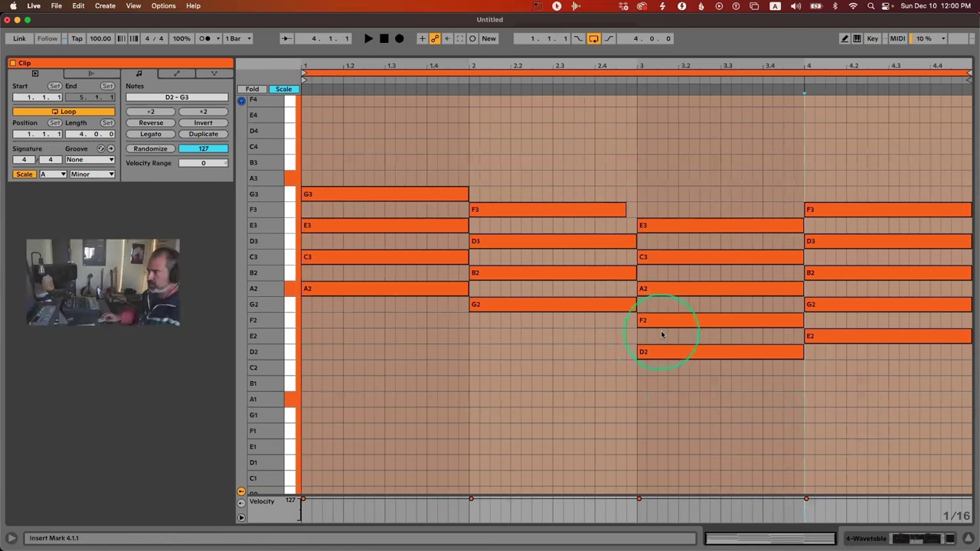
pyautogui.click(674, 352)
pyautogui.doubleClick(672, 225)
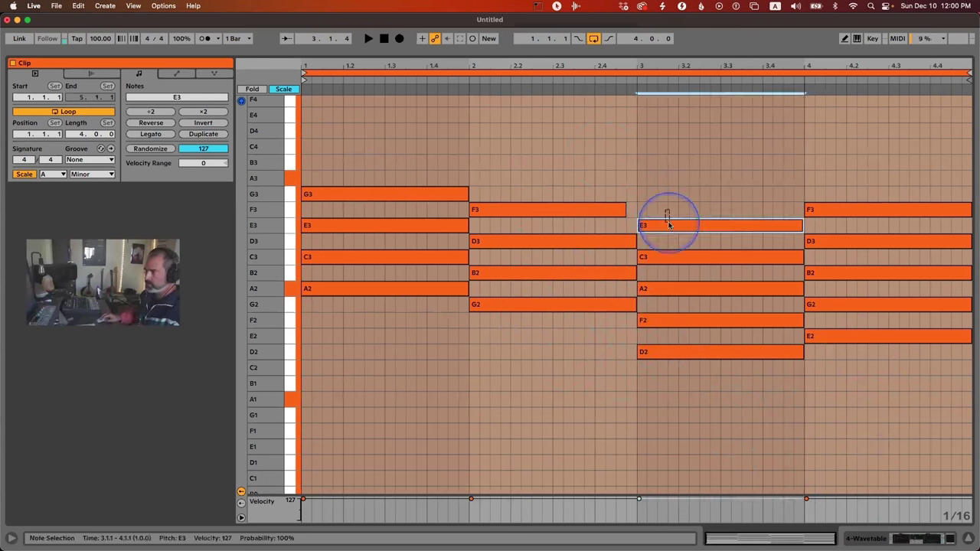
pyautogui.doubleClick(848, 199)
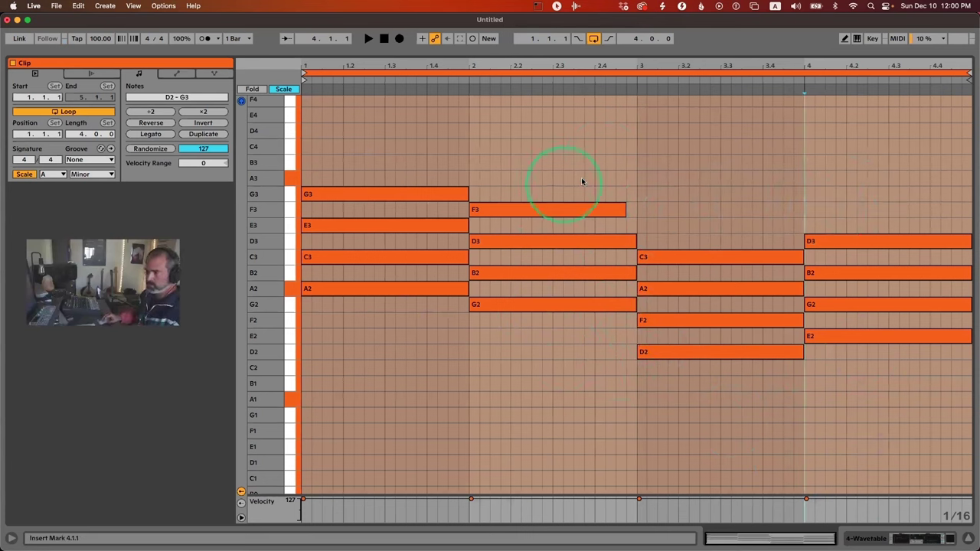
pyautogui.moveTo(626, 212); pyautogui.dragTo(636, 212)
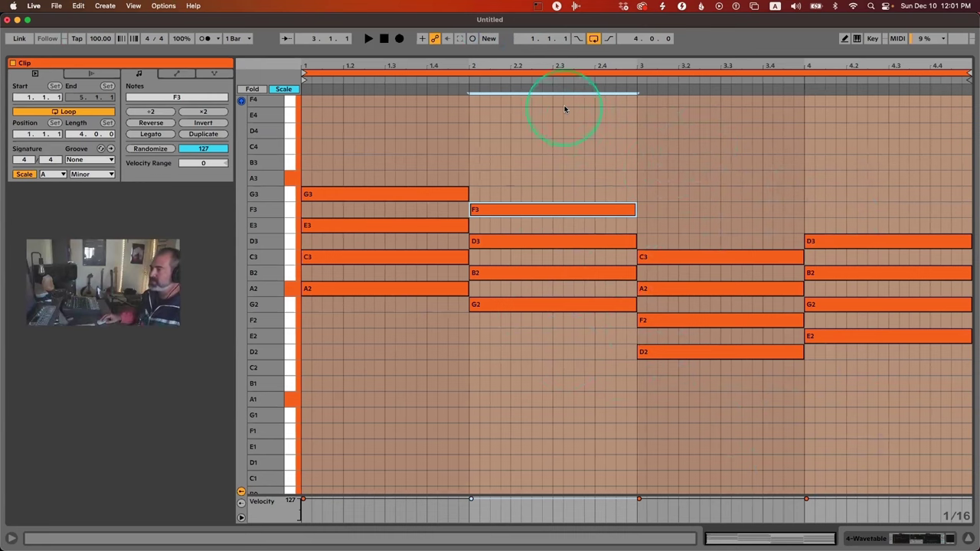
pyautogui.click(615, 371)
# Step: Set the Wavetable's polyphony to 8 voices and return to the note editor
pyautogui.hotkey('shift', 'Tab')
pyautogui.click(648, 439)
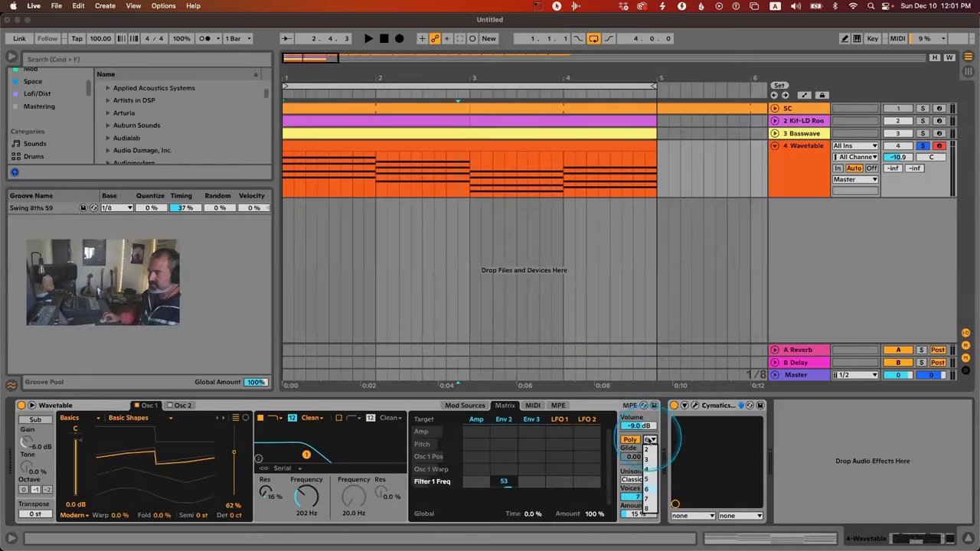
pyautogui.click(648, 507)
pyautogui.hotkey('shift', 'Tab')
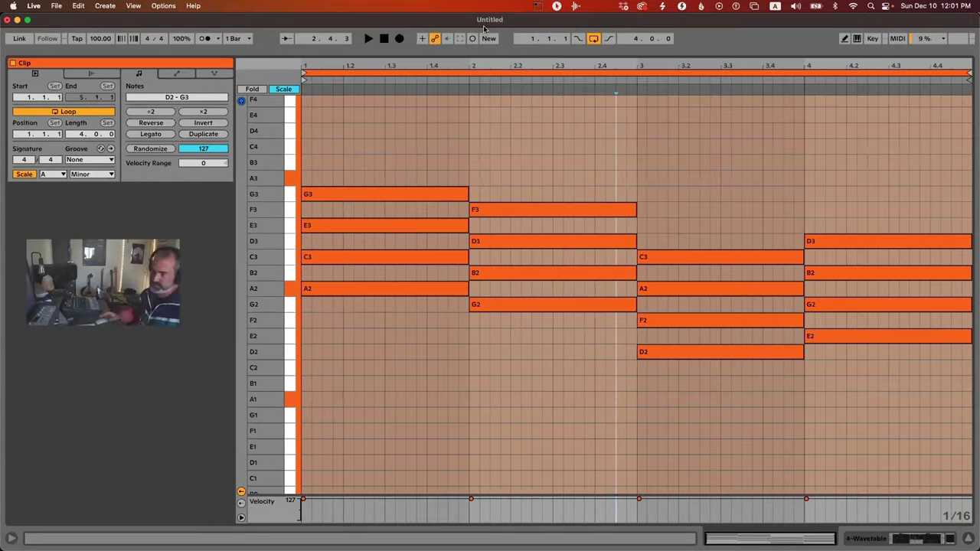
pyautogui.hotkey('shift', 'Tab')
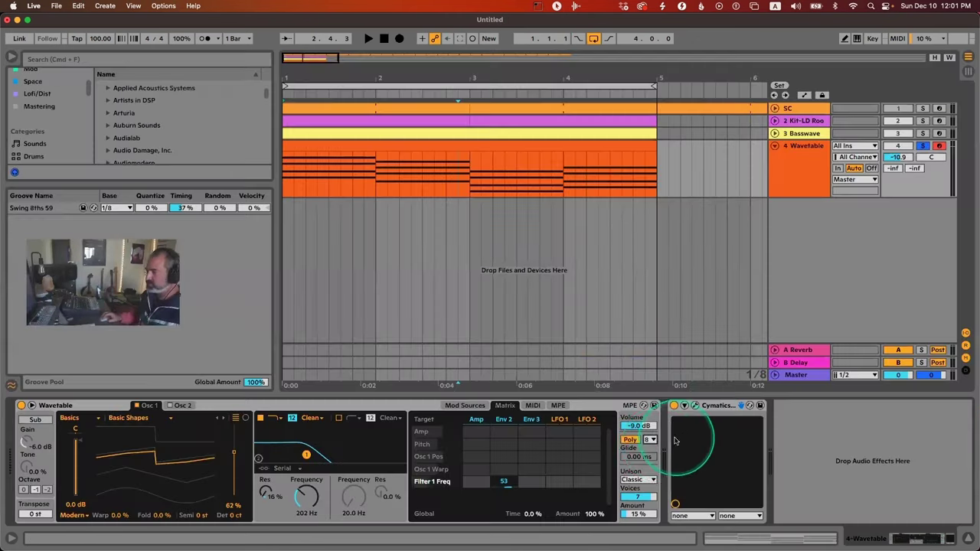
pyautogui.hotkey('shift', 'Tab')
# Step: Invert bar 2's chord by transposing its G2 root up one octave to G3
pyautogui.click(386, 160)
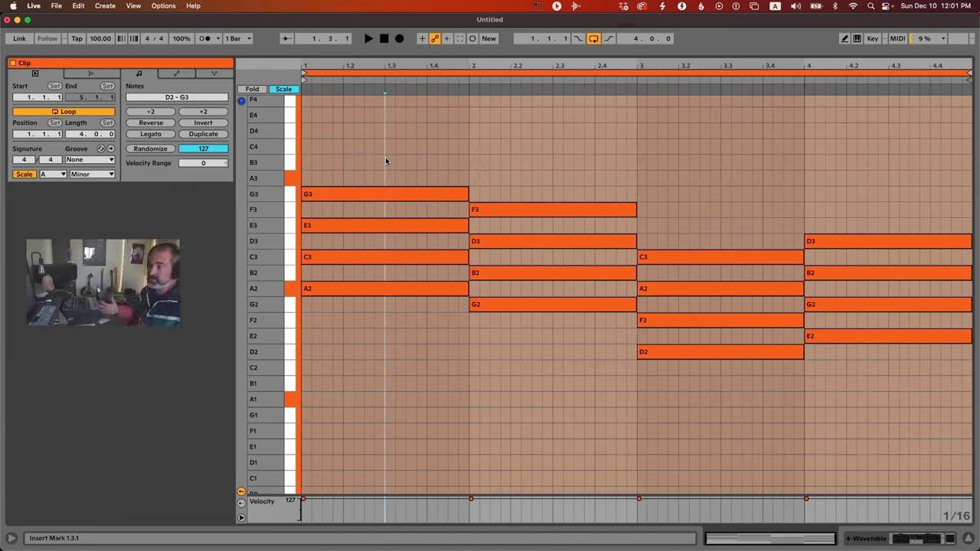
pyautogui.click(460, 272)
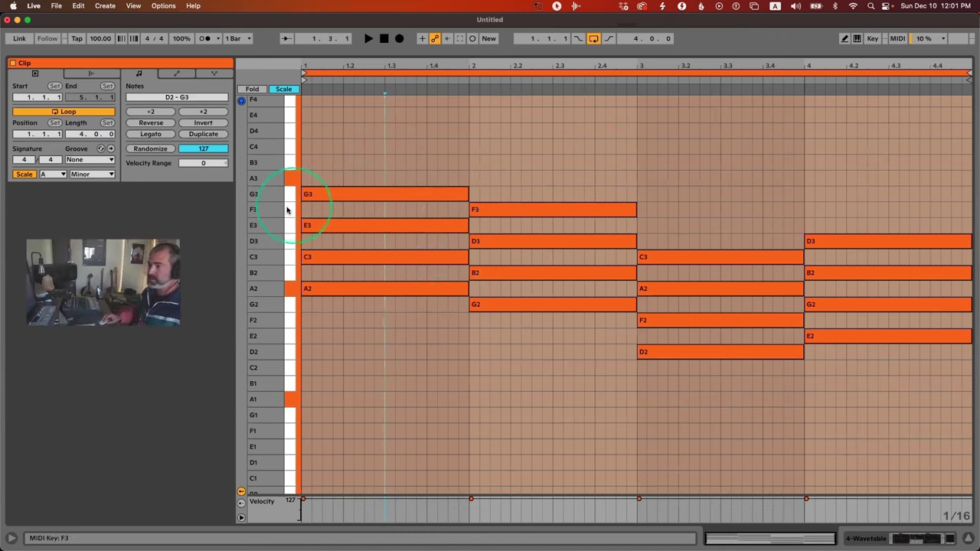
pyautogui.moveTo(279, 209); pyautogui.dragTo(280, 208)
pyautogui.click(440, 269)
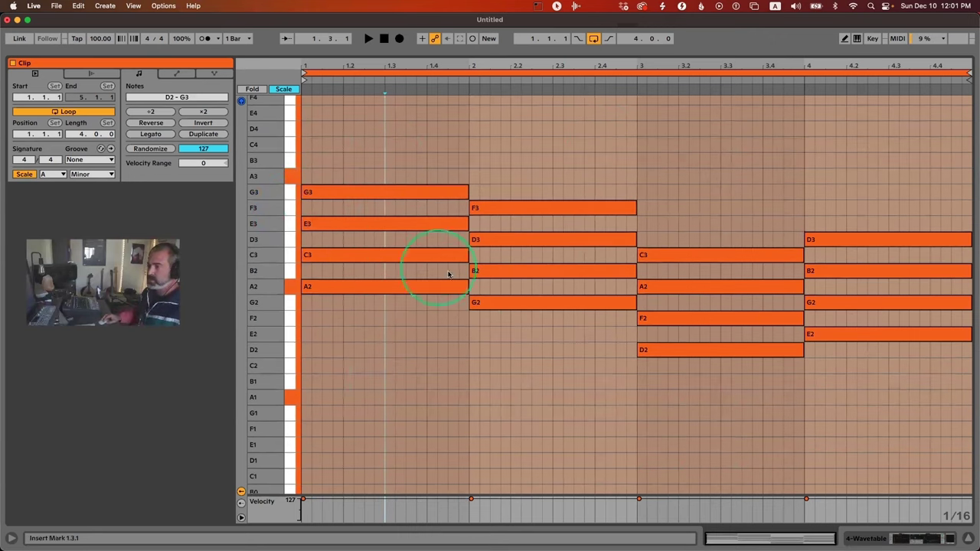
pyautogui.click(484, 305)
pyautogui.hotkey('shift', 'Up')
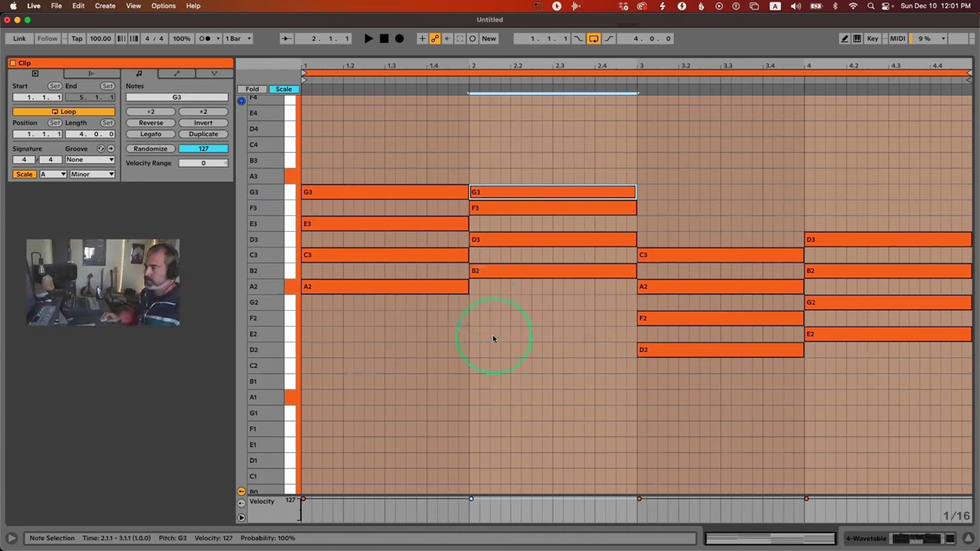
# Step: Invert bar 3's chord by transposing D2, F2 and A2 up one octave to D3, F3 and A3
pyautogui.click(667, 351)
pyautogui.hotkey('shift', 'Up')
pyautogui.click(699, 322)
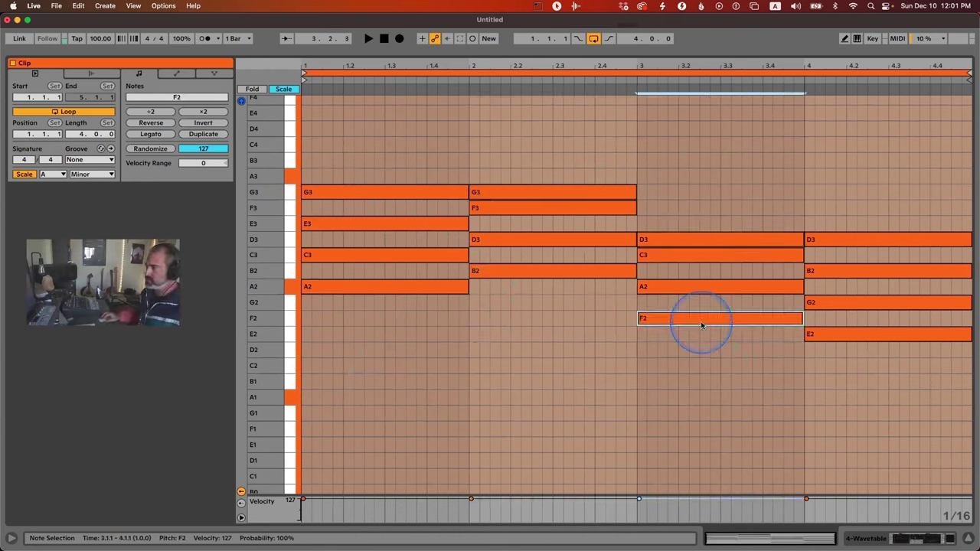
pyautogui.hotkey('shift', 'Up')
pyautogui.click(730, 281)
pyautogui.hotkey('shift', 'Up')
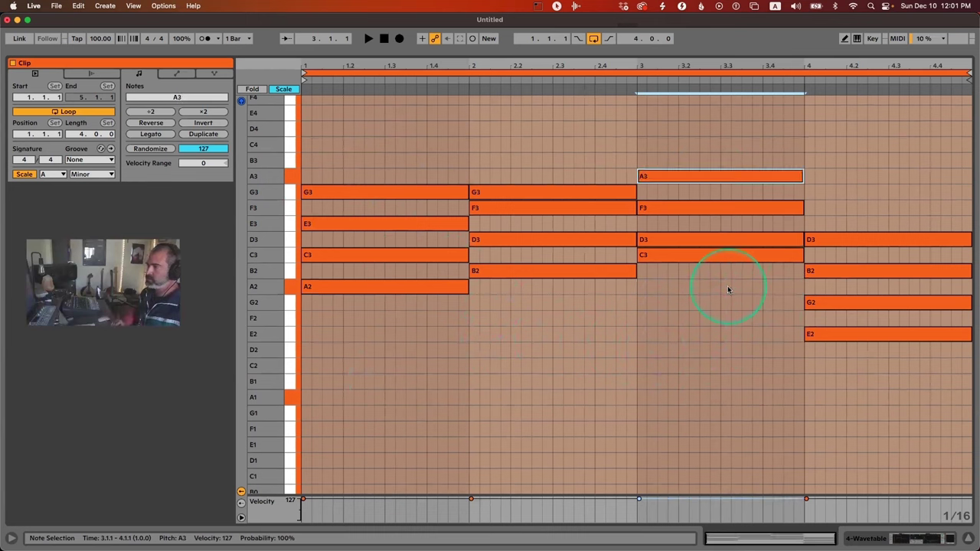
# Step: Invert bar 4's chord by transposing E2 and G2 up one octave to E3 and G3
pyautogui.click(893, 334)
pyautogui.hotkey('shift', 'Up')
pyautogui.click(868, 303)
pyautogui.hotkey('shift', 'Up')
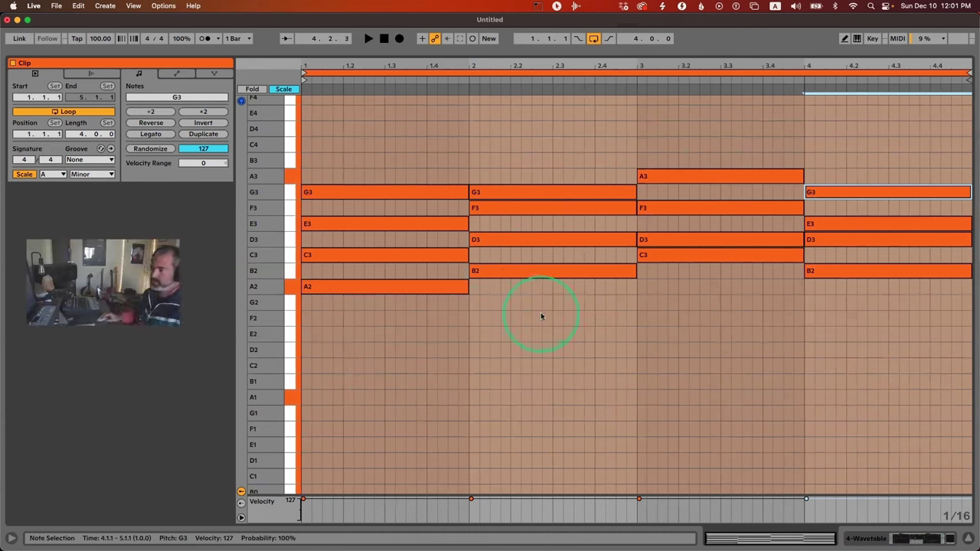
# Step: Raise bar 2's F3 note to A3 and play back the progression to audition the change
pyautogui.click(490, 328)
pyautogui.click(521, 223)
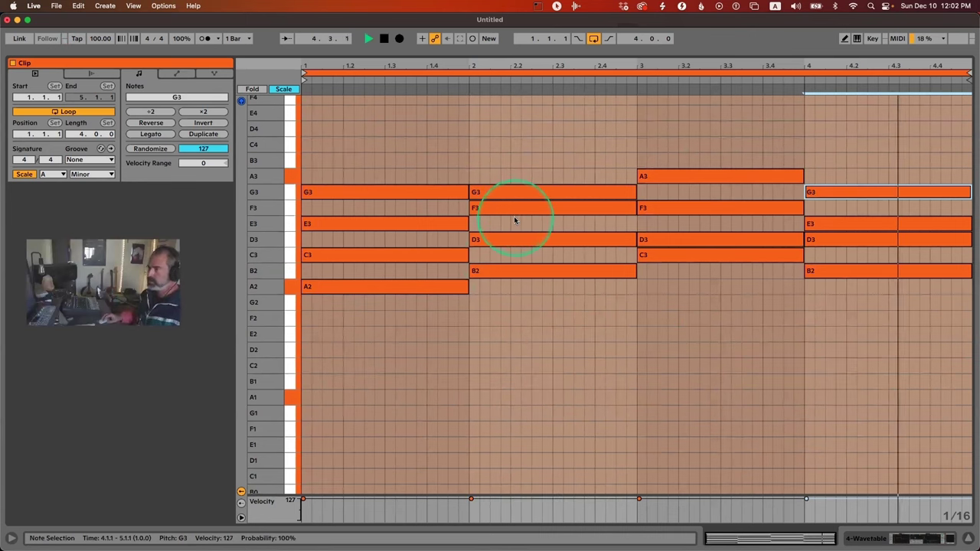
pyautogui.press('space')
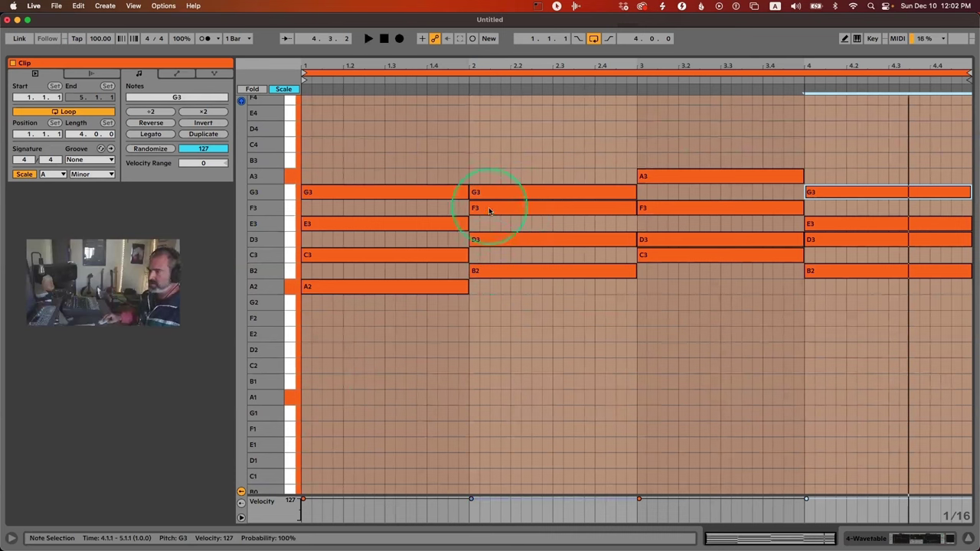
pyautogui.click(494, 211)
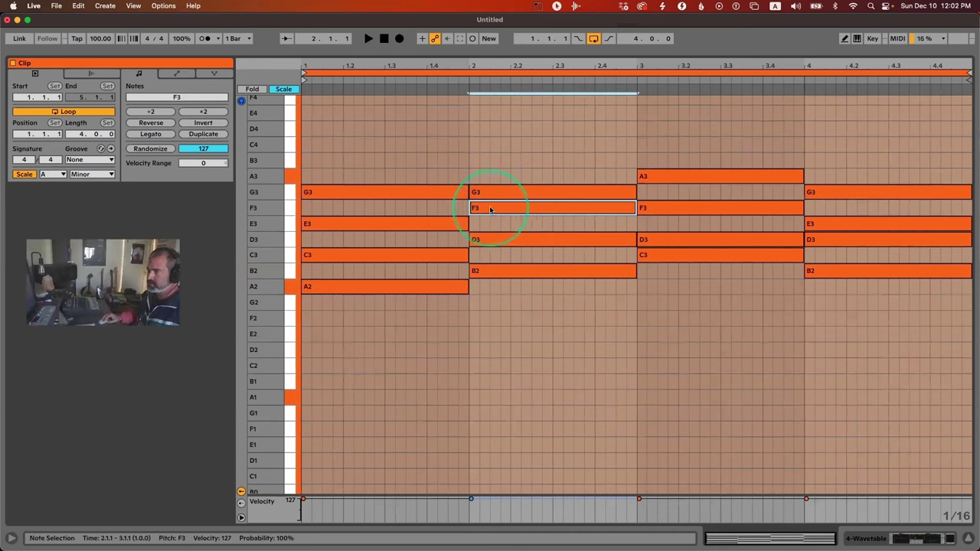
pyautogui.moveTo(503, 211); pyautogui.dragTo(494, 184)
pyautogui.press('space')
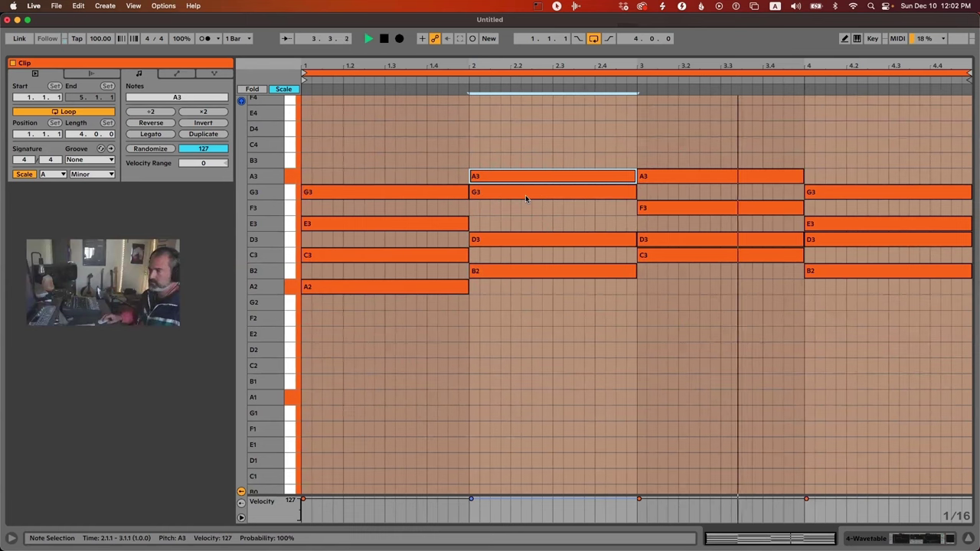
pyautogui.click(525, 197)
# Step: Add a Reverb after Cymatics Memory on the Wavetable track, with Dry/Wet at 60% and Decay around 1.76 s
pyautogui.hotkey('shift', 'Tab')
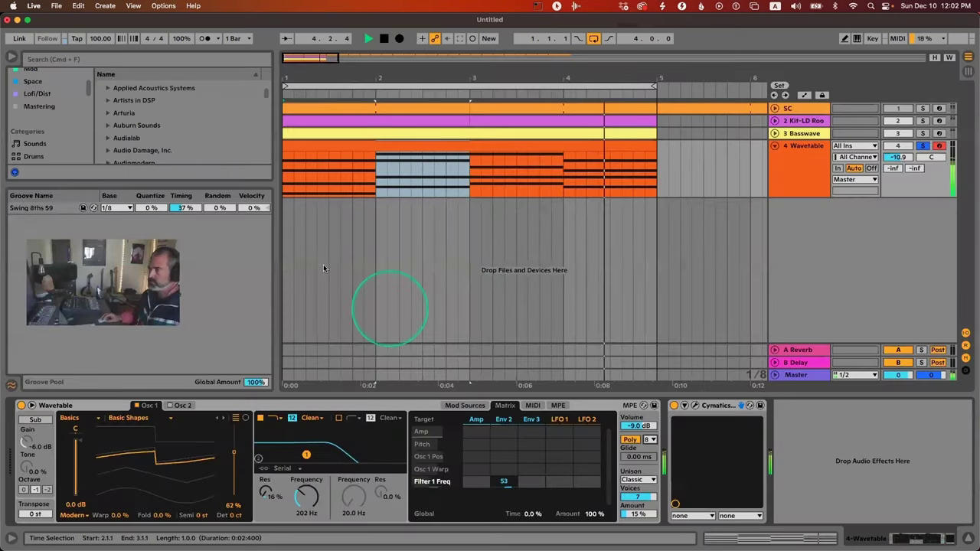
pyautogui.press('space')
pyautogui.click(12, 386)
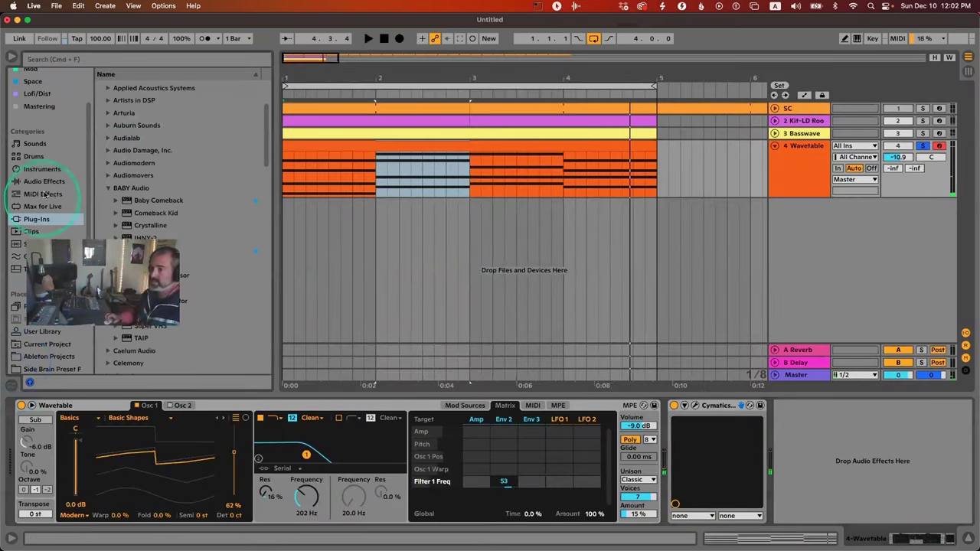
pyautogui.click(57, 184)
pyautogui.click(107, 150)
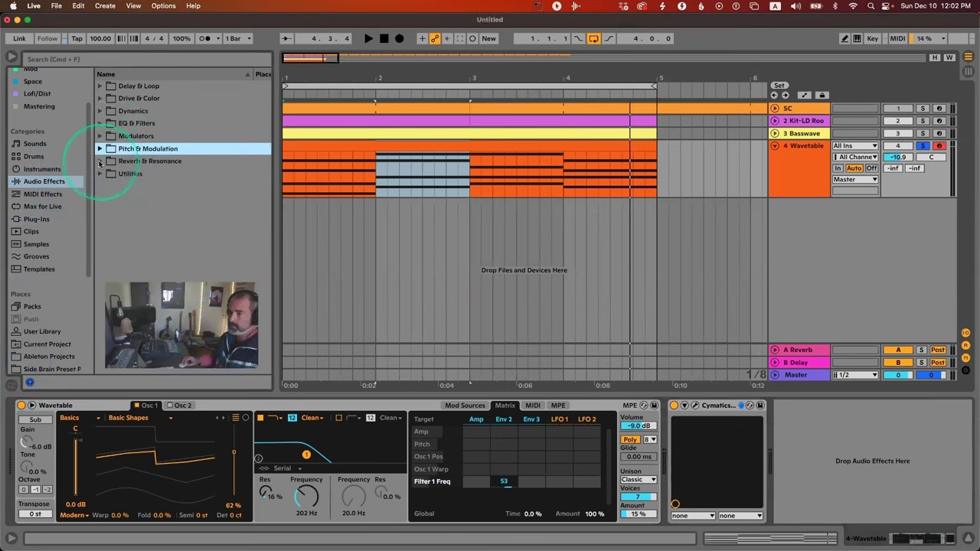
pyautogui.click(101, 162)
pyautogui.doubleClick(137, 236)
pyautogui.moveTo(946, 504); pyautogui.dragTo(946, 498)
pyautogui.press('space')
pyautogui.moveTo(778, 503); pyautogui.dragTo(777, 501)
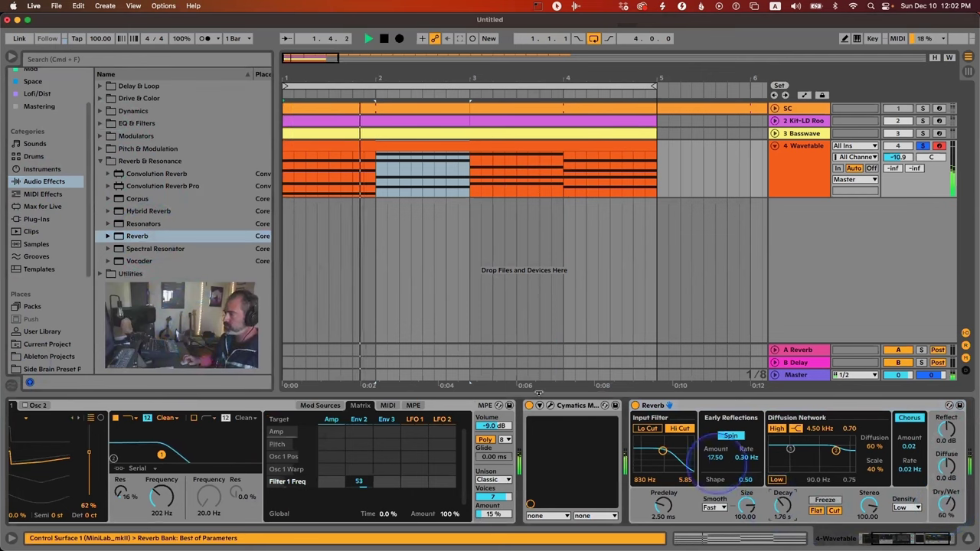
# Step: Insert a Delay effect between Cymatics Memory and the Reverb on the Wavetable track
pyautogui.click(100, 161)
pyautogui.click(100, 98)
pyautogui.press('space')
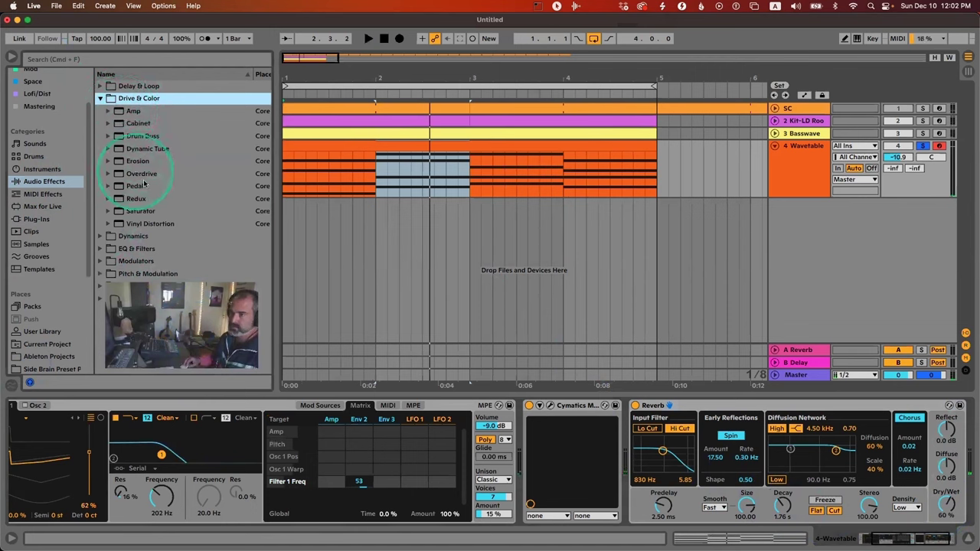
pyautogui.click(99, 86)
pyautogui.moveTo(132, 114); pyautogui.dragTo(610, 485)
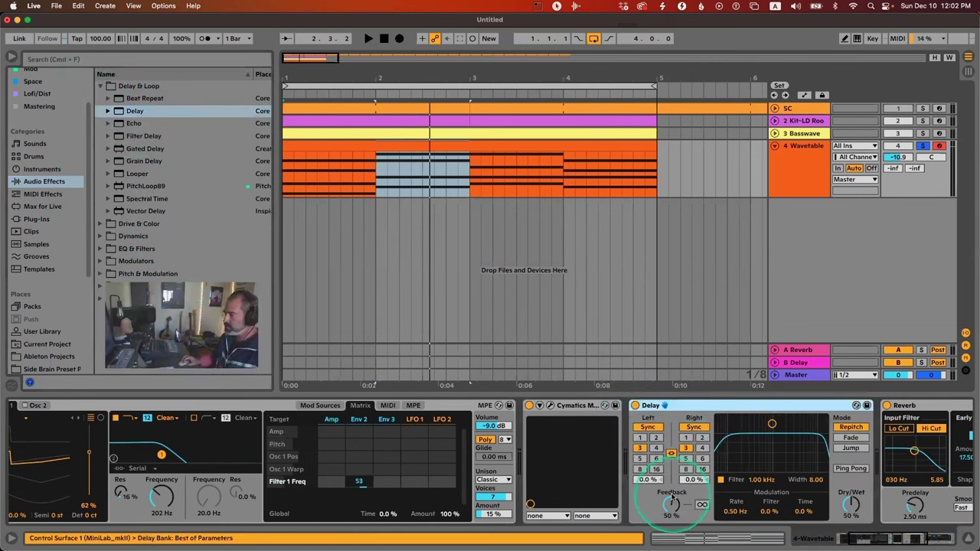
# Step: Unlink the Delay's left and right channels, and set Feedback to 34% and Dry/Wet to 30%
pyautogui.click(671, 453)
pyautogui.click(656, 437)
pyautogui.moveTo(851, 503); pyautogui.dragTo(851, 511)
pyautogui.press('space')
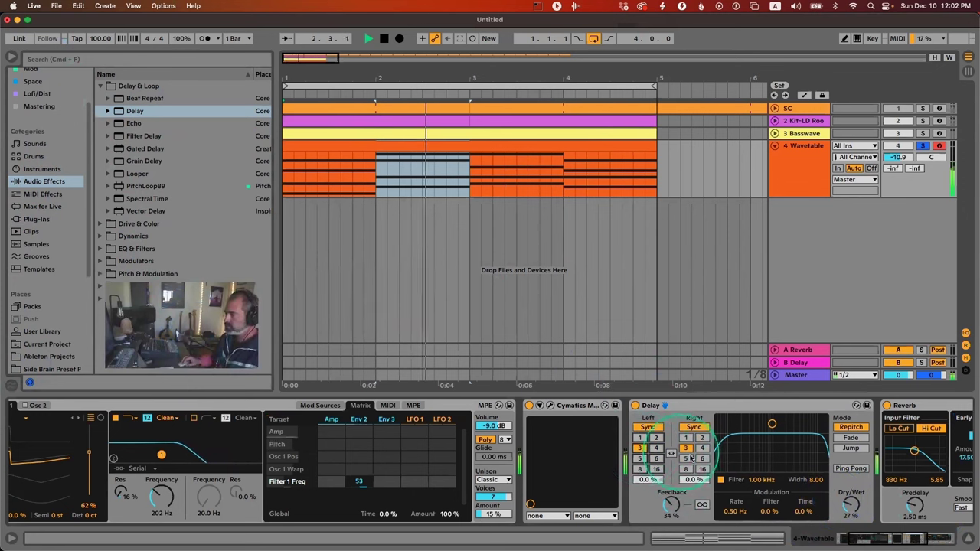
pyautogui.moveTo(851, 506); pyautogui.dragTo(851, 503)
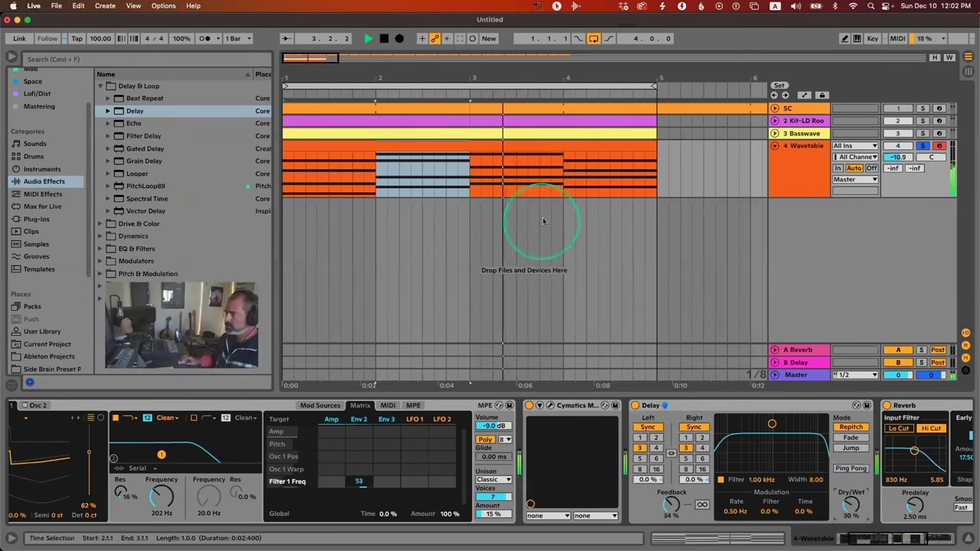
# Step: Set the Delay time to 4 sixteenths for the left channel and 3 for the right, auditioning the result
pyautogui.click(515, 149)
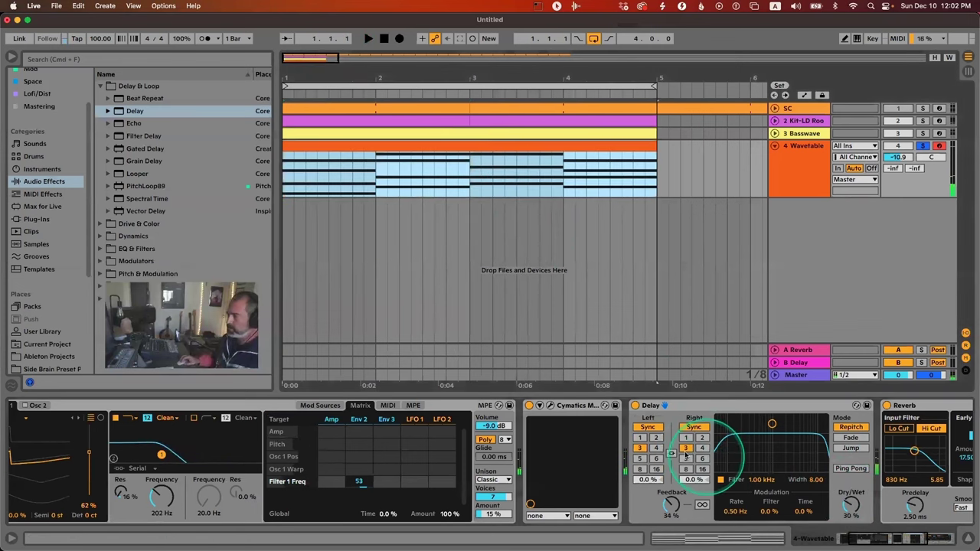
pyautogui.click(656, 448)
pyautogui.click(702, 448)
pyautogui.press('space')
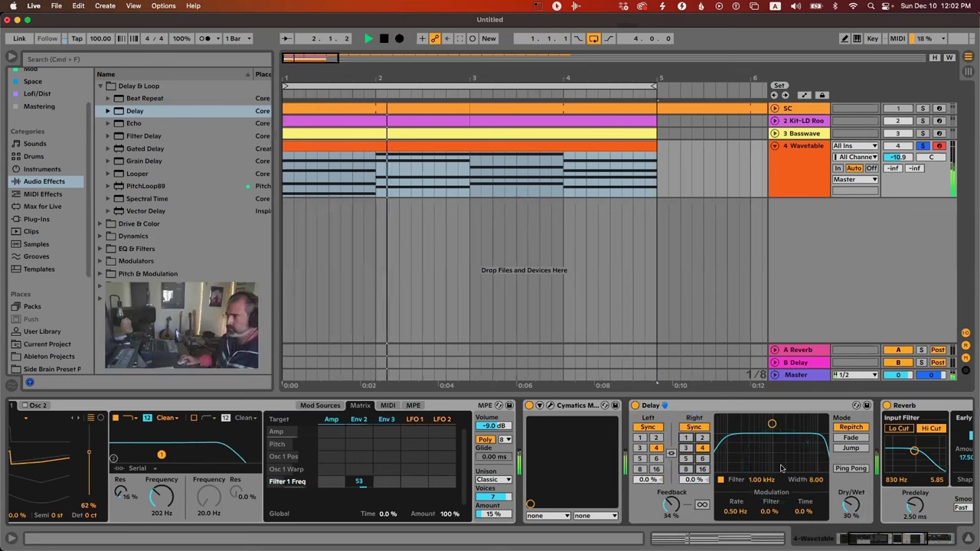
pyautogui.press('space')
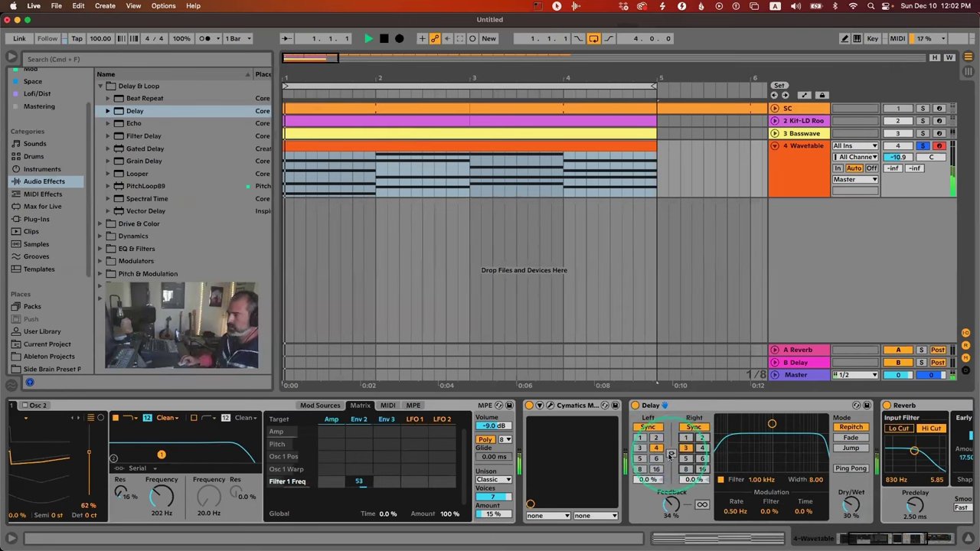
pyautogui.press('space')
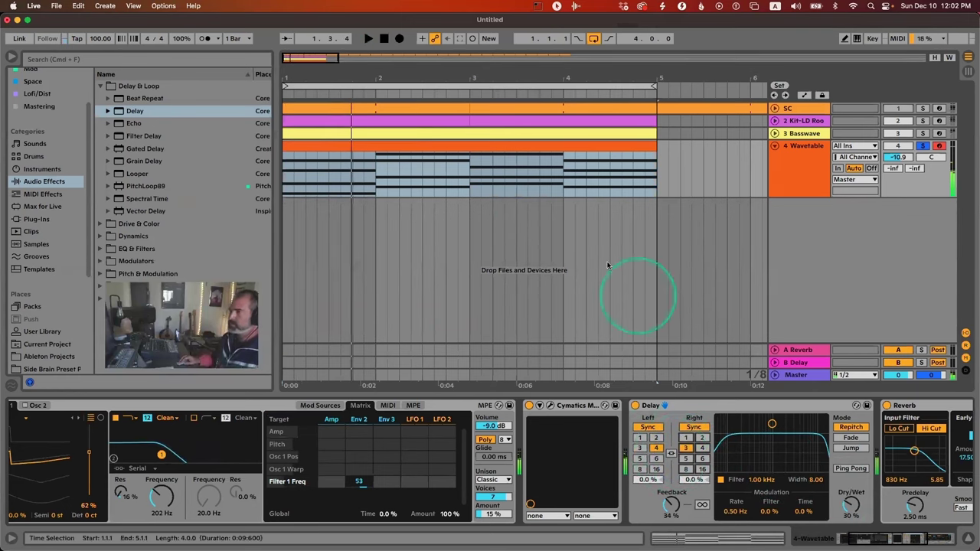
# Step: Open the Wavetable chord clip and raise bar 1's C3 note to D3
pyautogui.doubleClick(469, 144)
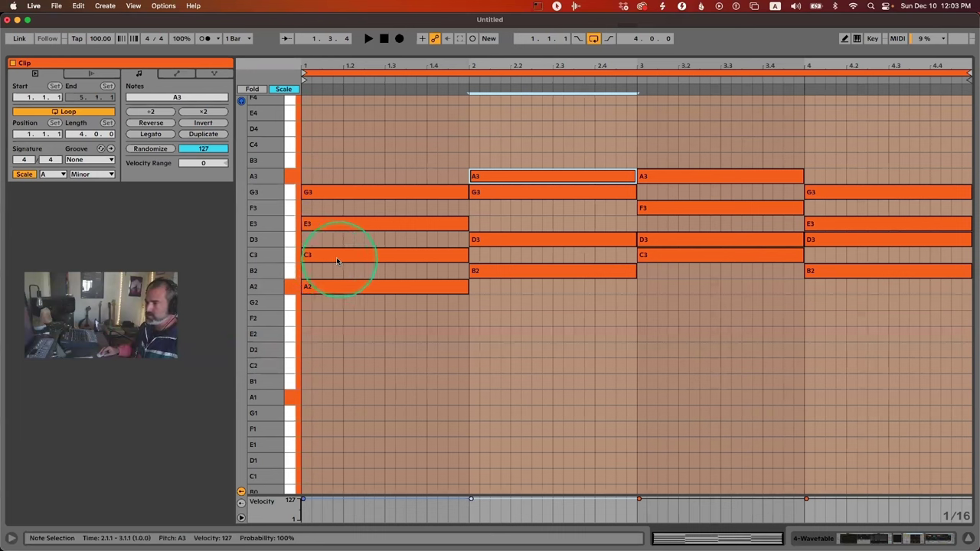
pyautogui.moveTo(336, 261)
pyautogui.mouseDown()
pyautogui.moveTo(335, 271)
pyautogui.moveTo(341, 246)
pyautogui.mouseUp()
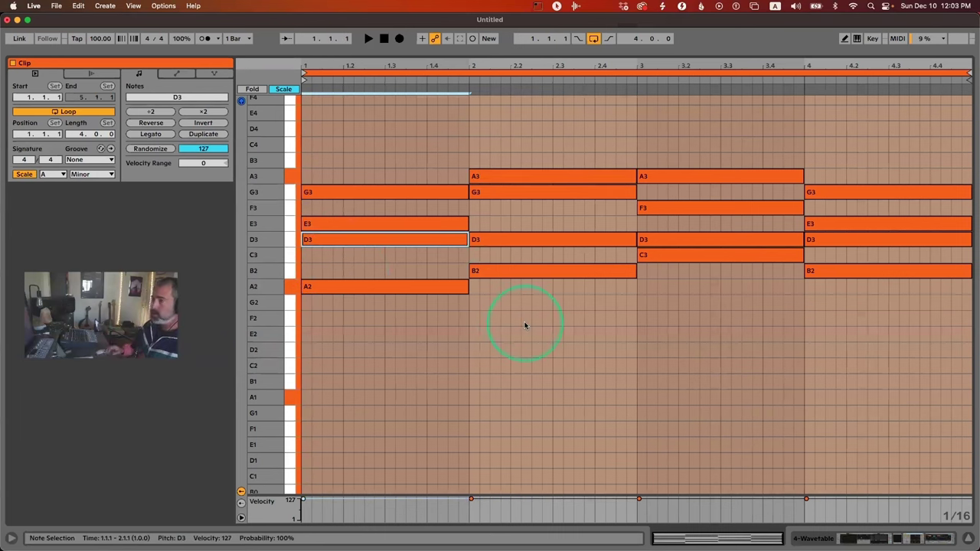
# Step: Halve bar 1's D3, duplicate it into the second half of the bar, lower the copy to C3, and audition it
pyautogui.hotkey('shift', 'Left')
pyautogui.hotkey('shift', 'Left')
pyautogui.hotkey('shift', 'Left')
pyautogui.hotkey('shift', 'Left')
pyautogui.press('super+d')
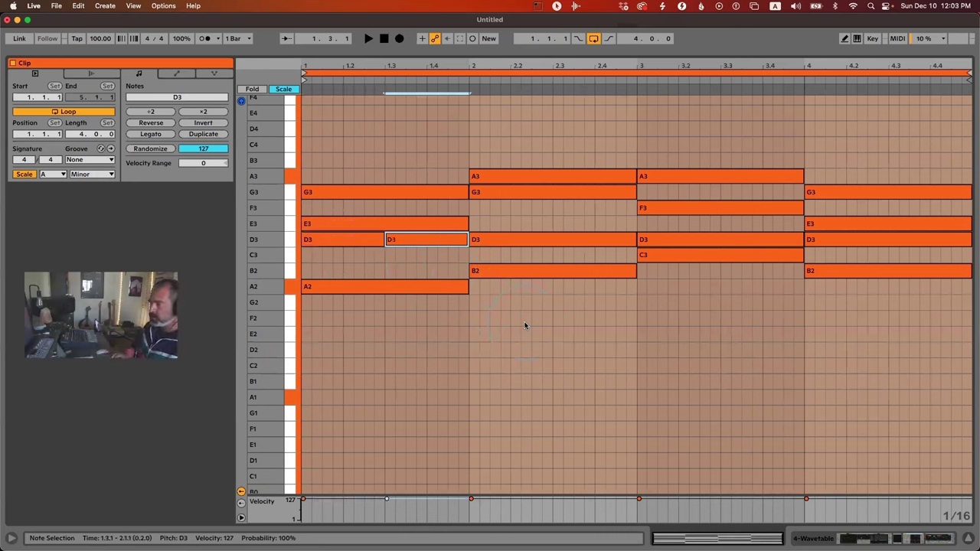
pyautogui.press('Down')
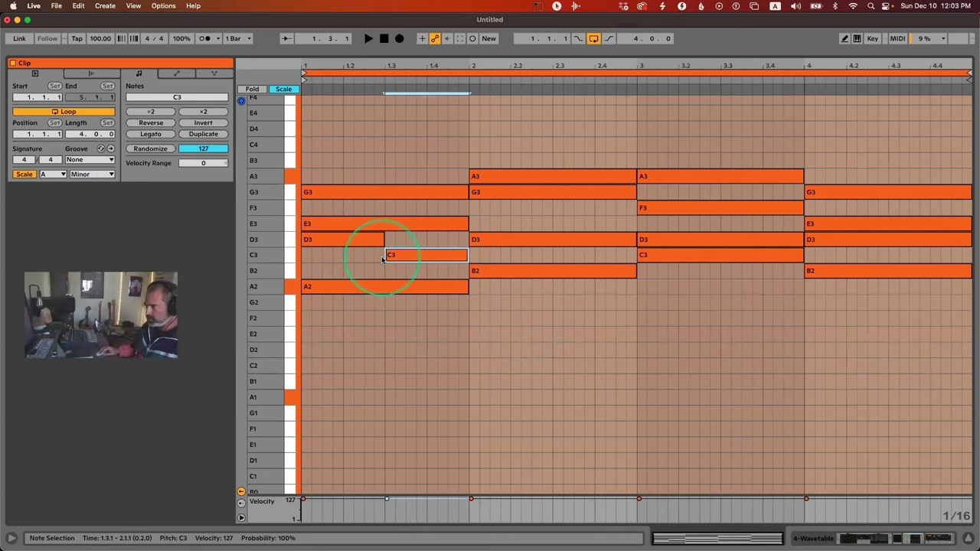
pyautogui.press('space')
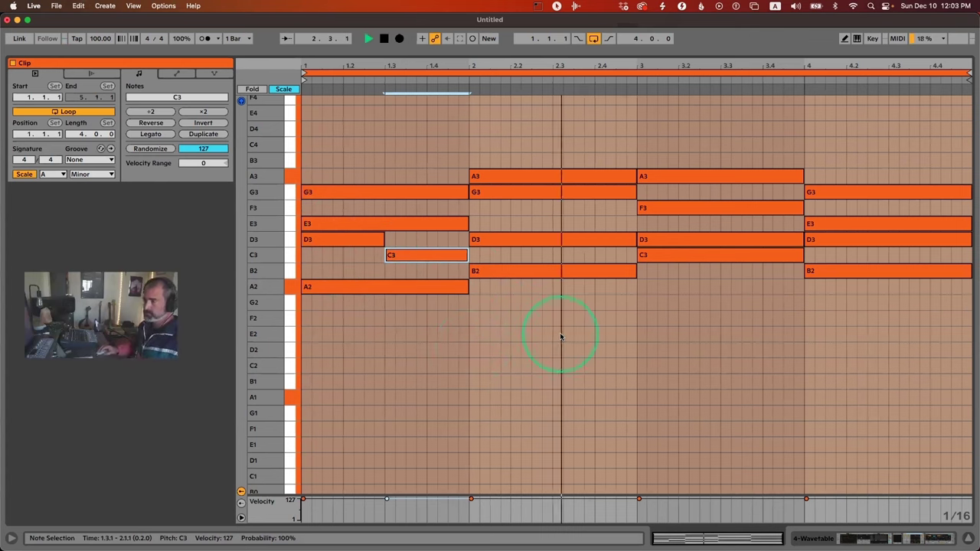
pyautogui.press('space')
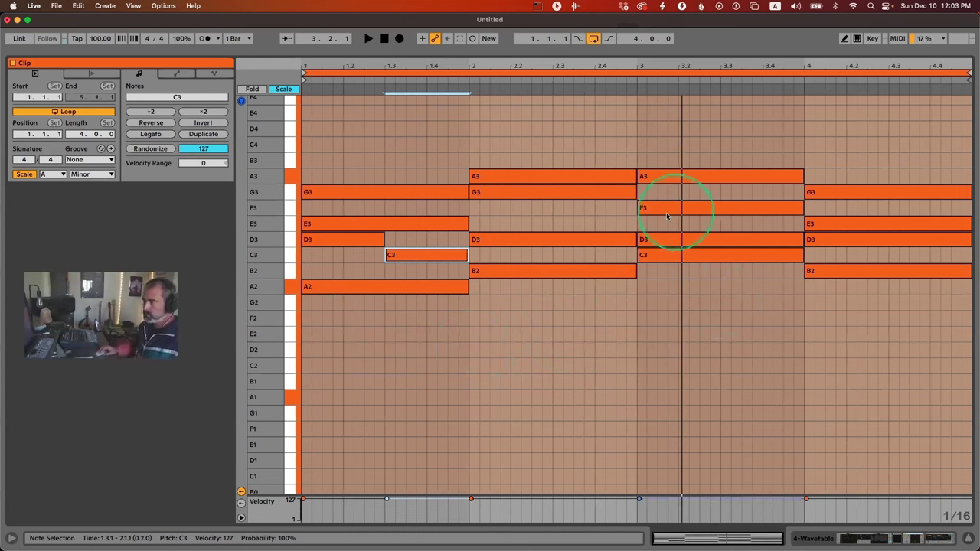
# Step: Transpose bar 3's A3, F3 and D3 notes down one octave
pyautogui.click(679, 176)
pyautogui.hotkey('shift', 'Down')
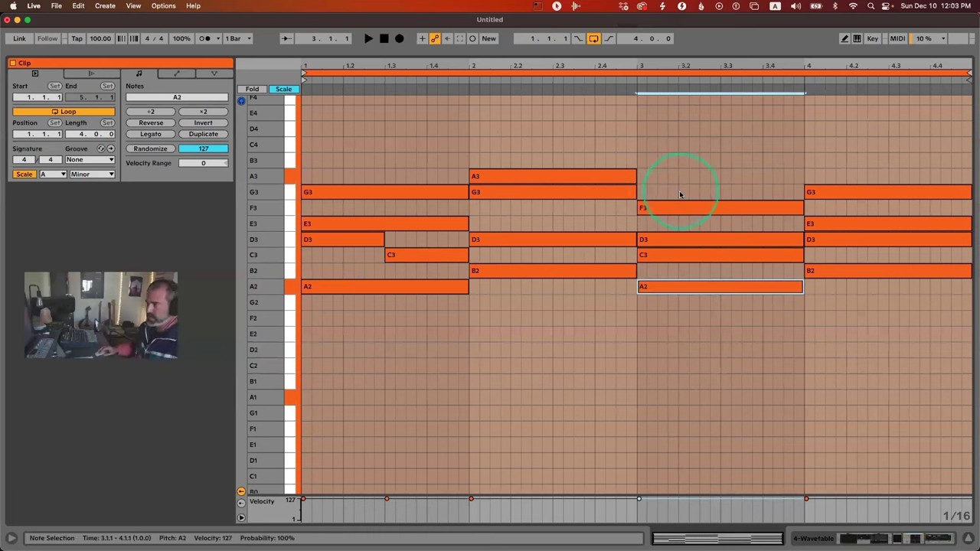
pyautogui.click(681, 209)
pyautogui.hotkey('shift', 'Down')
pyautogui.click(669, 241)
pyautogui.hotkey('shift', 'Down')
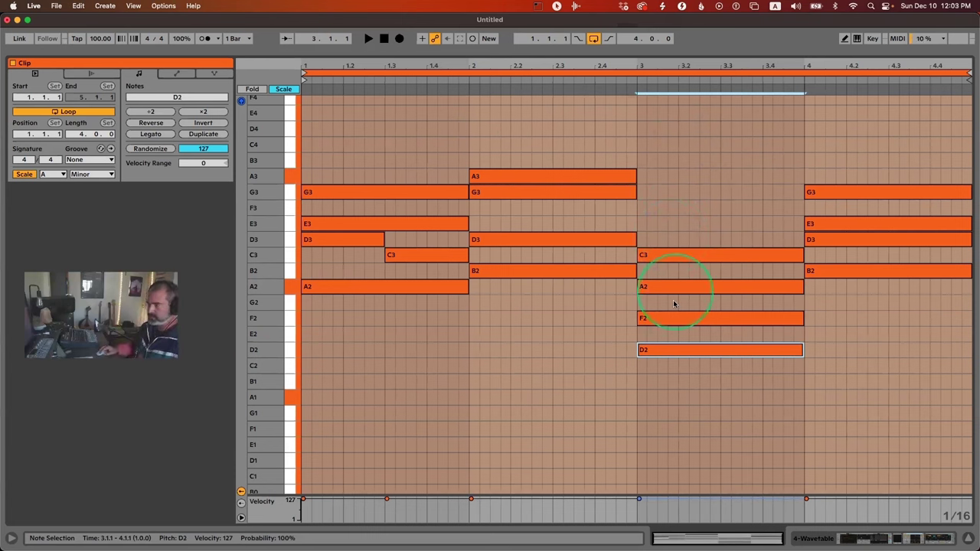
# Step: Raise bar 3's F2 to G2, shorten it to half a bar, and duplicate it into the second half as F2
pyautogui.moveTo(646, 320)
pyautogui.mouseDown()
pyautogui.moveTo(656, 309)
pyautogui.moveTo(661, 339)
pyautogui.moveTo(655, 308)
pyautogui.mouseUp()
pyautogui.press('space')
pyautogui.hotkey('shift', 'Left')
pyautogui.hotkey('shift', 'Left')
pyautogui.hotkey('shift', 'Left')
pyautogui.hotkey('shift', 'Left')
pyautogui.hotkey('shift', 'Left')
pyautogui.hotkey('shift', 'Left')
pyautogui.hotkey('shift', 'Left')
pyautogui.hotkey('shift', 'Left')
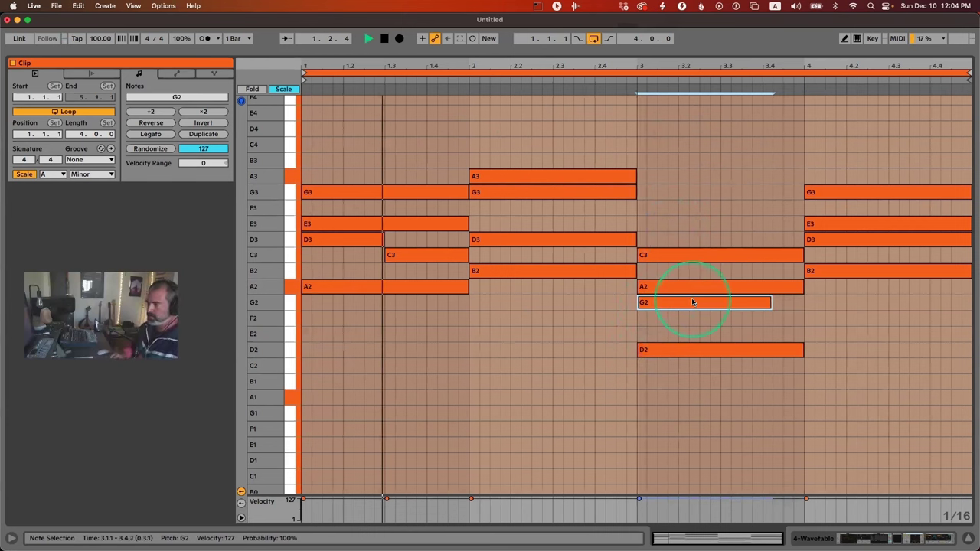
pyautogui.press('super+d')
pyautogui.press('Down')
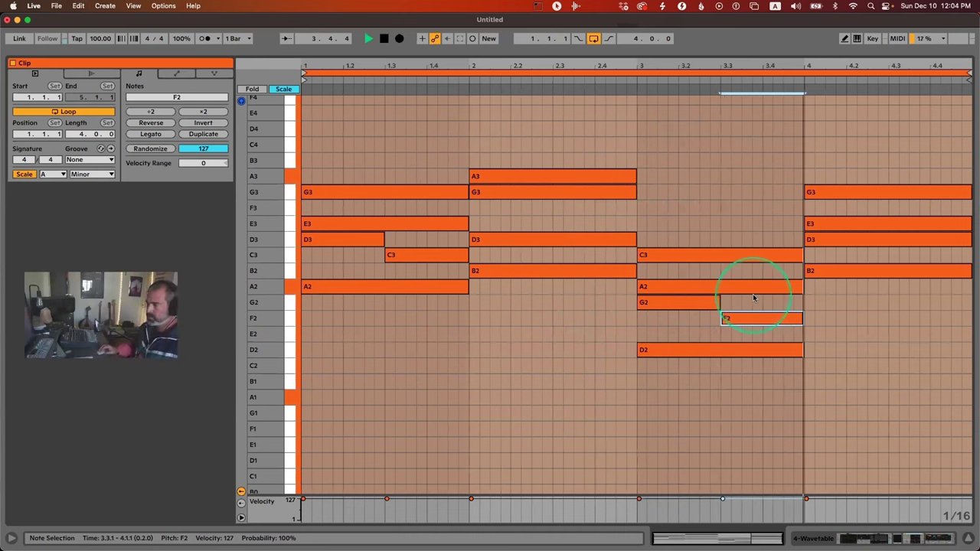
pyautogui.press('space')
# Step: Transpose bar 3's G2, F2 and D2 notes up one octave
pyautogui.moveTo(750, 298); pyautogui.dragTo(672, 354)
pyautogui.hotkey('shift', 'Up')
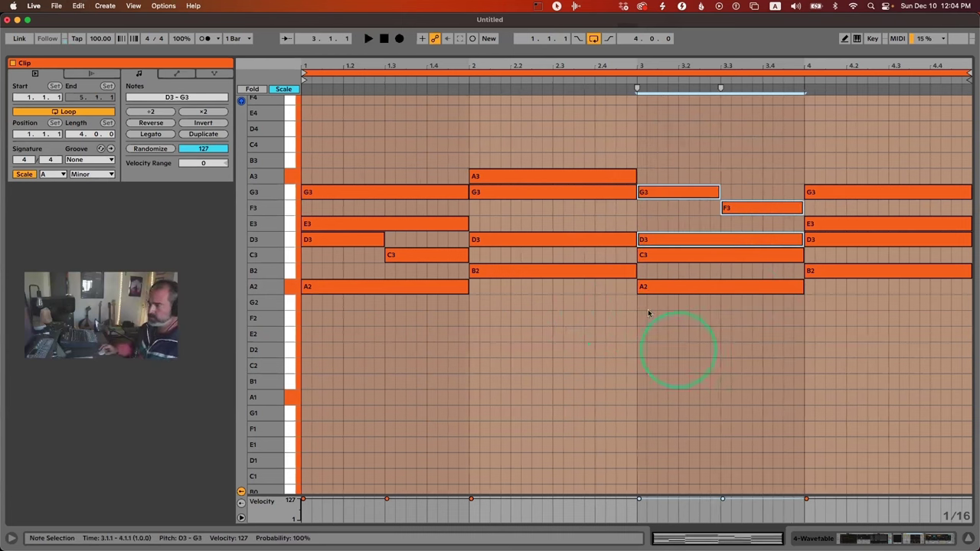
pyautogui.moveTo(260, 255); pyautogui.dragTo(259, 255)
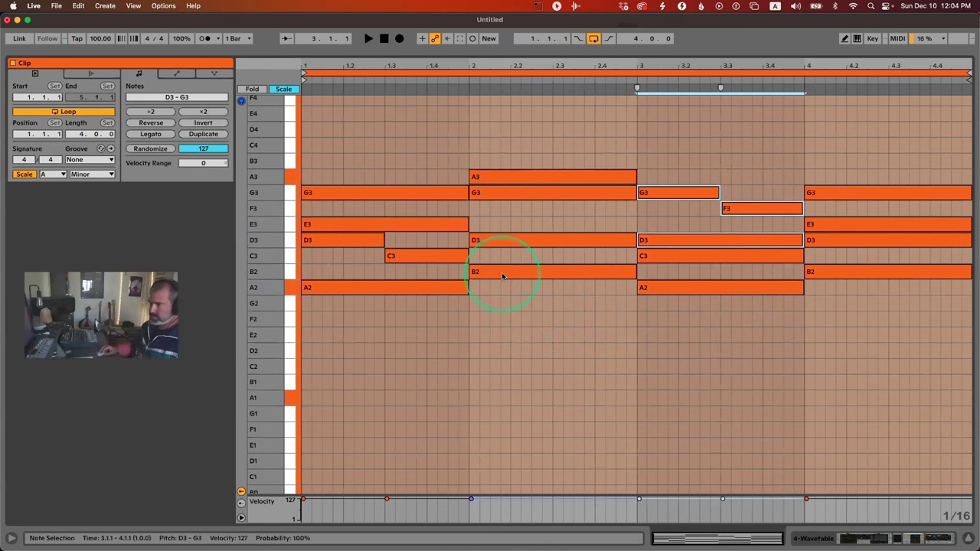
# Step: Undo all of the bar 3 edits and the duplicated C3 in bar 1
pyautogui.press('super+z')
pyautogui.press('super+z')
pyautogui.press('super+z')
pyautogui.press('super+z')
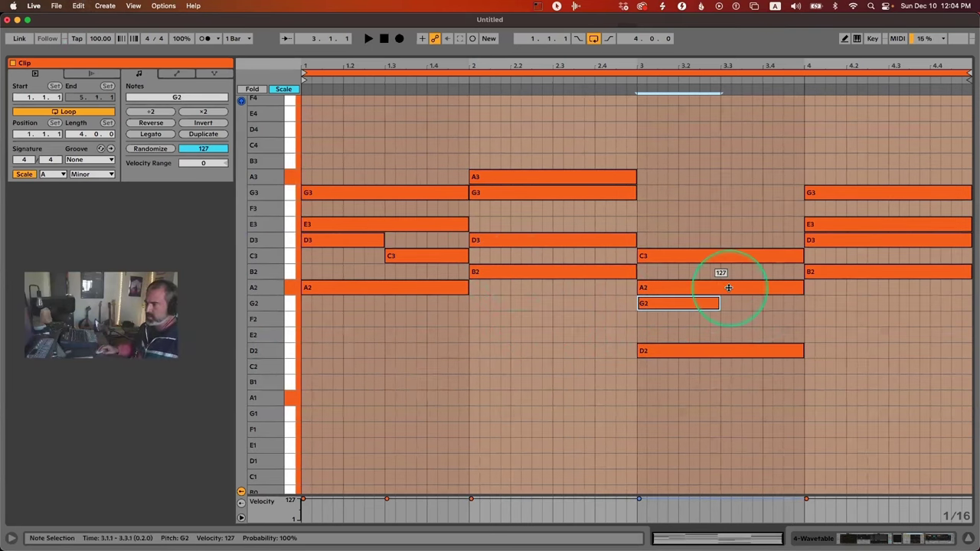
pyautogui.press('super+z')
pyautogui.press('super+z')
pyautogui.press('super+z')
pyautogui.press('super+z')
pyautogui.press('super+z')
pyautogui.press('super+z')
pyautogui.press('super+z')
pyautogui.press('super+z')
pyautogui.press('super+z')
pyautogui.press('super+z')
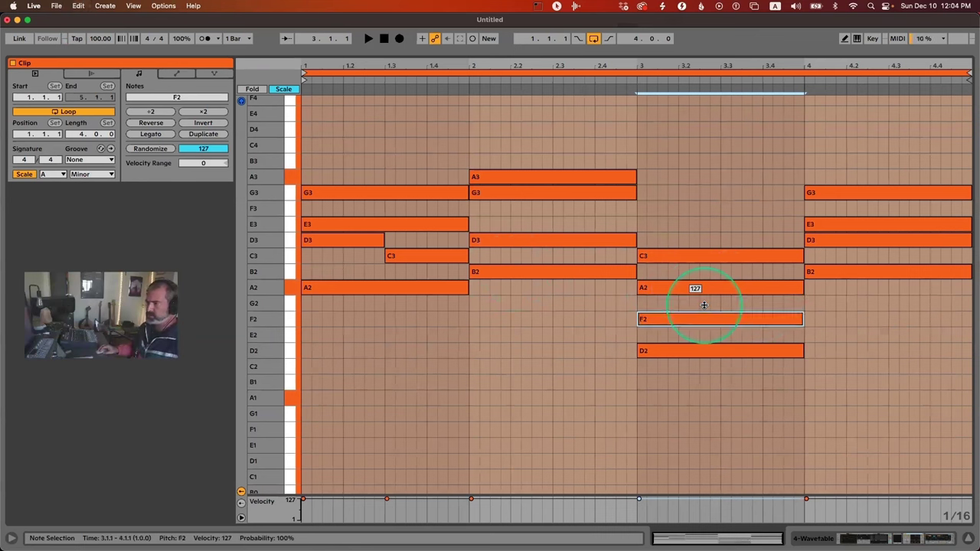
pyautogui.press('super+z')
pyautogui.press('super+z')
pyautogui.press('super+z')
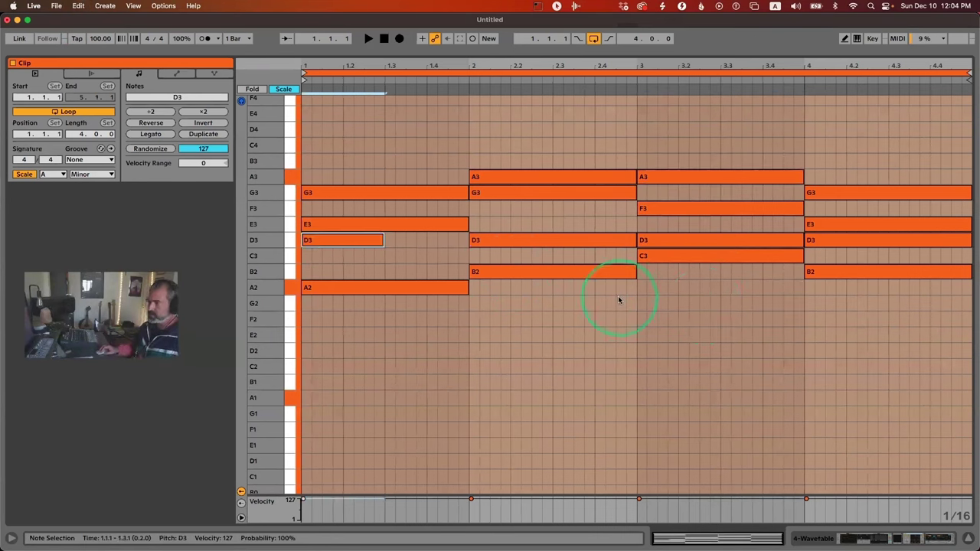
# Step: Lengthen bar 1's D3 note to fill the whole bar
pyautogui.hotkey('shift', 'Right')
pyautogui.hotkey('shift', 'Right')
pyautogui.hotkey('shift', 'Right')
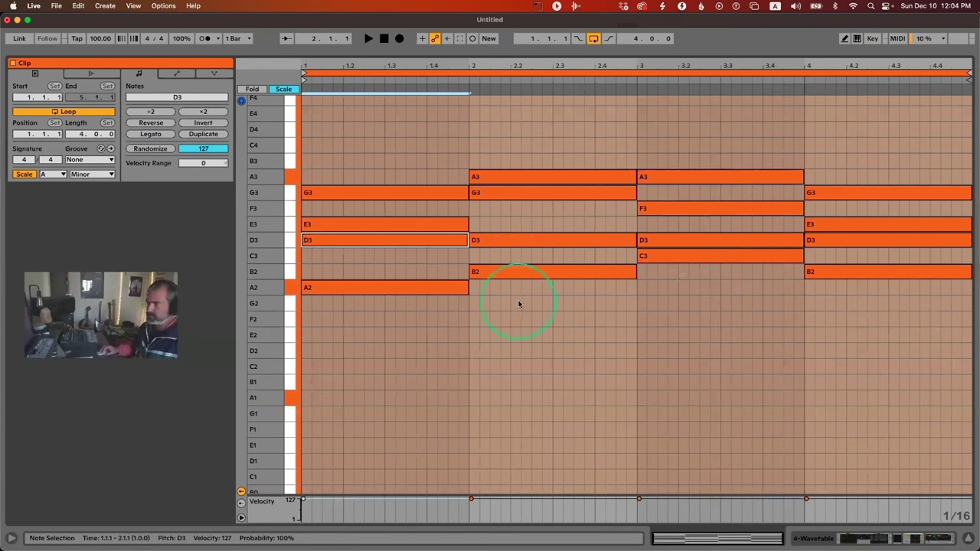
# Step: Shorten all four notes of bar 1's chord to three sixteenths
pyautogui.scroll(-1, 456, 218)
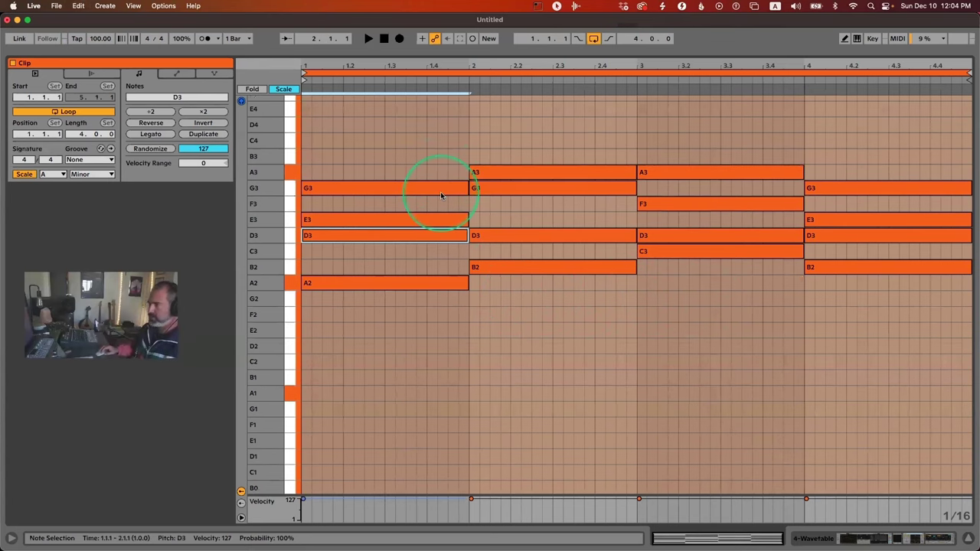
pyautogui.scroll(4, 440, 195)
pyautogui.moveTo(394, 179); pyautogui.dragTo(454, 356)
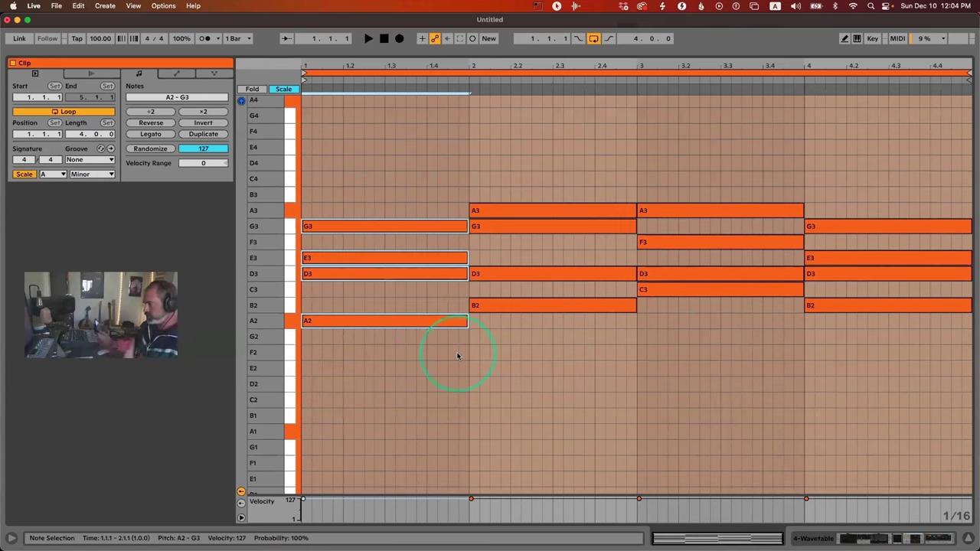
pyautogui.hotkey('shift', 'Left')
pyautogui.hotkey('shift', 'Left')
pyautogui.hotkey('shift', 'Left')
pyautogui.hotkey('shift', 'Left')
pyautogui.hotkey('shift', 'Left')
pyautogui.hotkey('shift', 'Left')
pyautogui.hotkey('shift', 'Left')
pyautogui.hotkey('shift', 'Left')
pyautogui.hotkey('shift', 'Left')
pyautogui.hotkey('shift', 'Left')
pyautogui.hotkey('shift', 'Left')
pyautogui.hotkey('shift', 'Left')
pyautogui.hotkey('shift', 'Left')
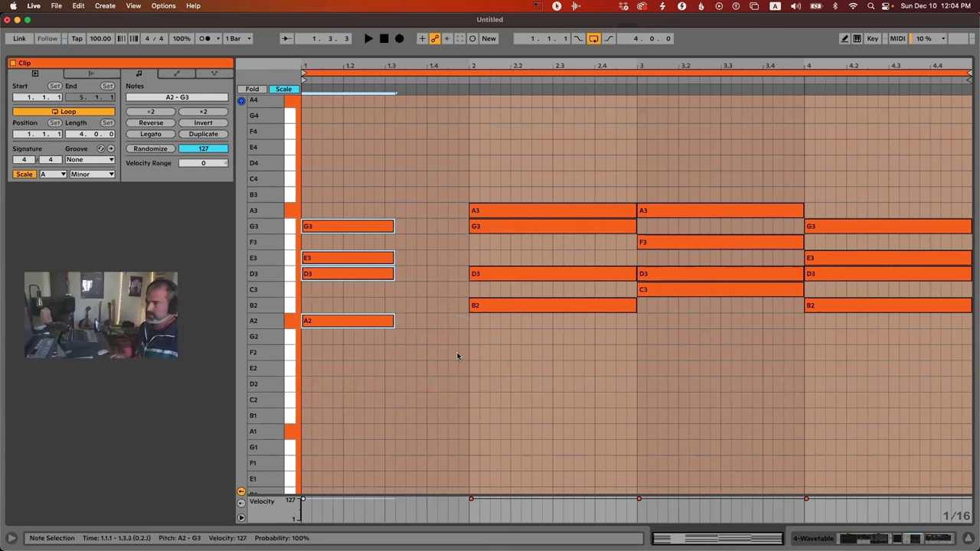
# Step: Repeat the three-sixteenth chord back to back across bar 1 and audition the rhythm
pyautogui.hotkey('ctrl', 'd')
pyautogui.hotkey('ctrl', 'd')
pyautogui.press('space')
pyautogui.hotkey('ctrl', 'd')
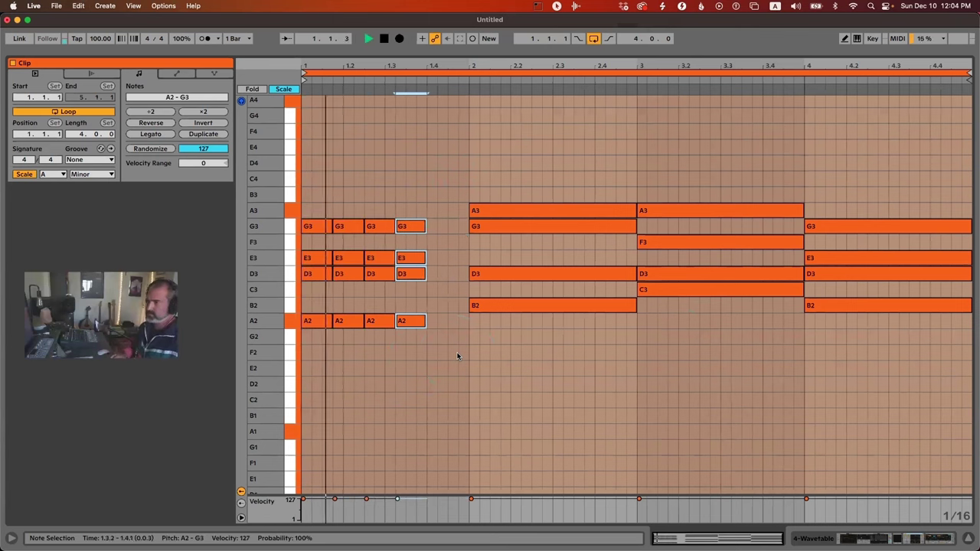
pyautogui.hotkey('ctrl', 'd')
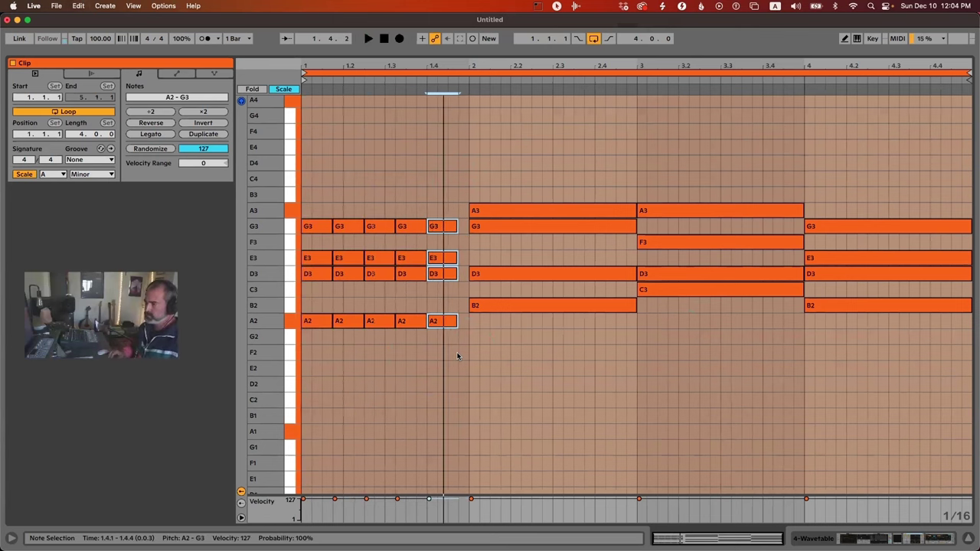
pyautogui.press('space')
# Step: Move the last chord copy to the start of bar 1 and shorten it to two sixteenths
pyautogui.press('Left')
pyautogui.press('Left')
pyautogui.press('Left')
pyautogui.press('Left')
pyautogui.press('Left')
pyautogui.press('Left')
pyautogui.press('Left')
pyautogui.press('Left')
pyautogui.press('Left')
pyautogui.press('Left')
pyautogui.press('Left')
pyautogui.press('Left')
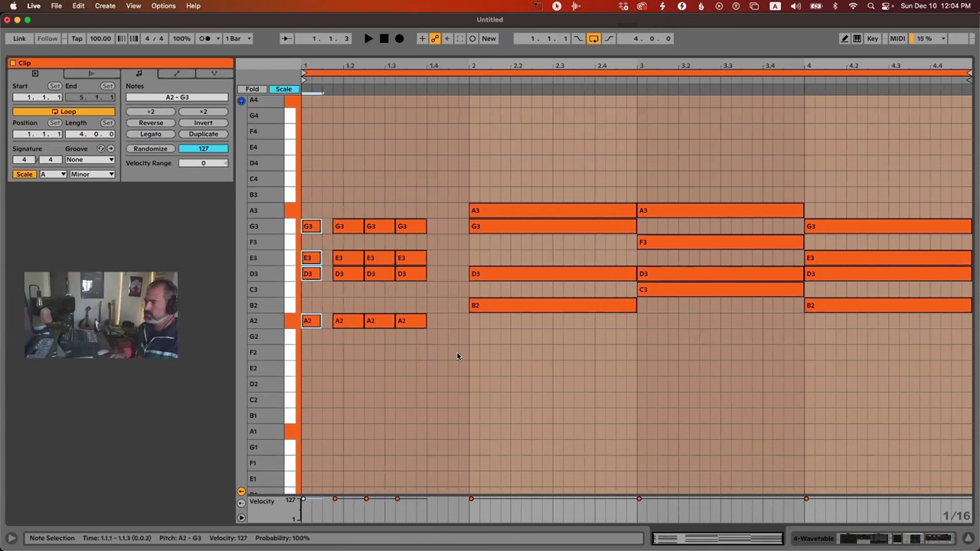
# Step: Fill bar 1 with seven copies of the two-sixteenth chord and audition the rhythm
pyautogui.hotkey('ctrl', 'd')
pyautogui.hotkey('ctrl', 'd')
pyautogui.hotkey('ctrl', 'd')
pyautogui.hotkey('ctrl', 'd')
pyautogui.hotkey('ctrl', 'd')
pyautogui.hotkey('ctrl', 'd')
pyautogui.hotkey('ctrl', 'd')
pyautogui.press('space')
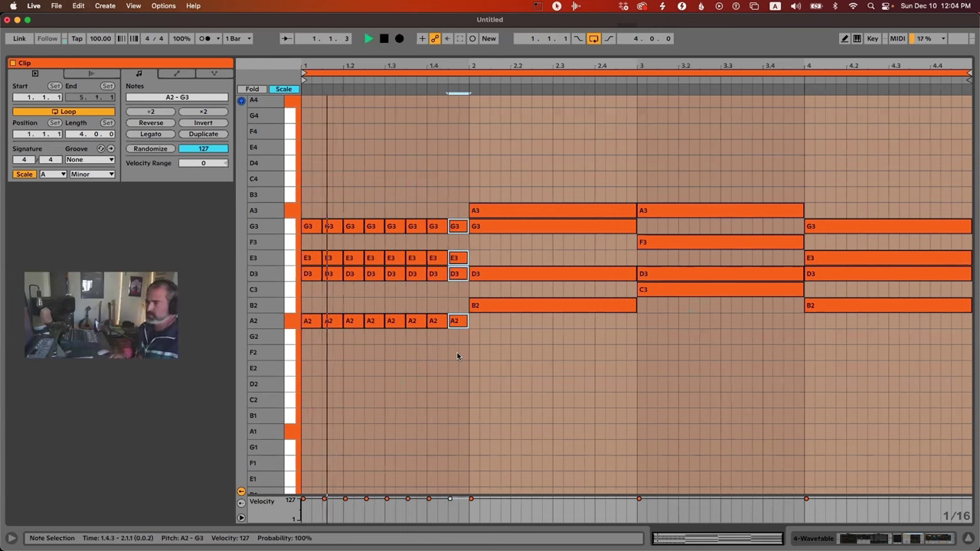
pyautogui.press('space')
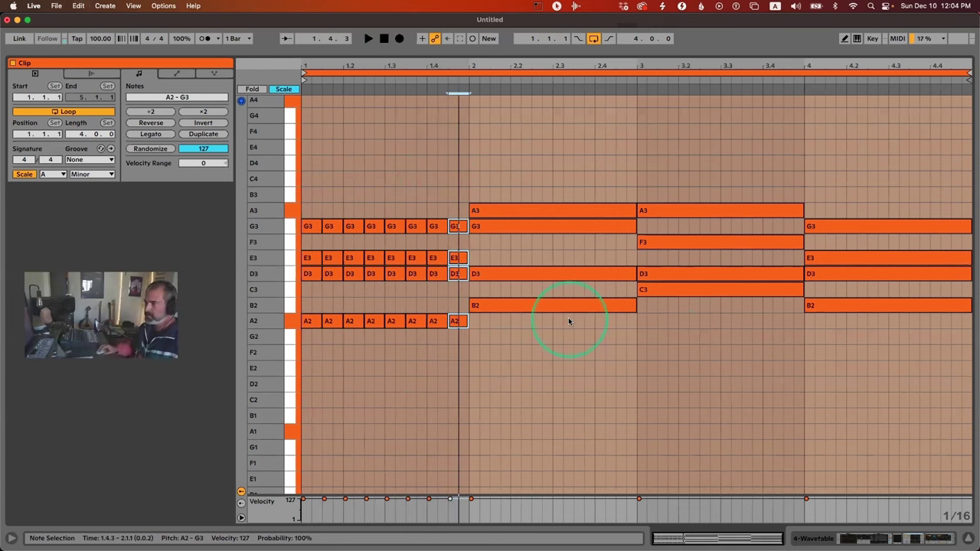
# Step: Undo the two-sixteenth chord pattern and repeat the three-sixteenth chord three times in bar 1
pyautogui.hotkey('ctrl', 'z')
pyautogui.hotkey('ctrl', 'z')
pyautogui.hotkey('ctrl', 'z')
pyautogui.hotkey('ctrl', 'z')
pyautogui.hotkey('ctrl', 'z')
pyautogui.hotkey('ctrl', 'z')
pyautogui.hotkey('ctrl', 'z')
pyautogui.hotkey('ctrl', 'd')
pyautogui.hotkey('ctrl', 'd')
pyautogui.hotkey('ctrl', 'd')
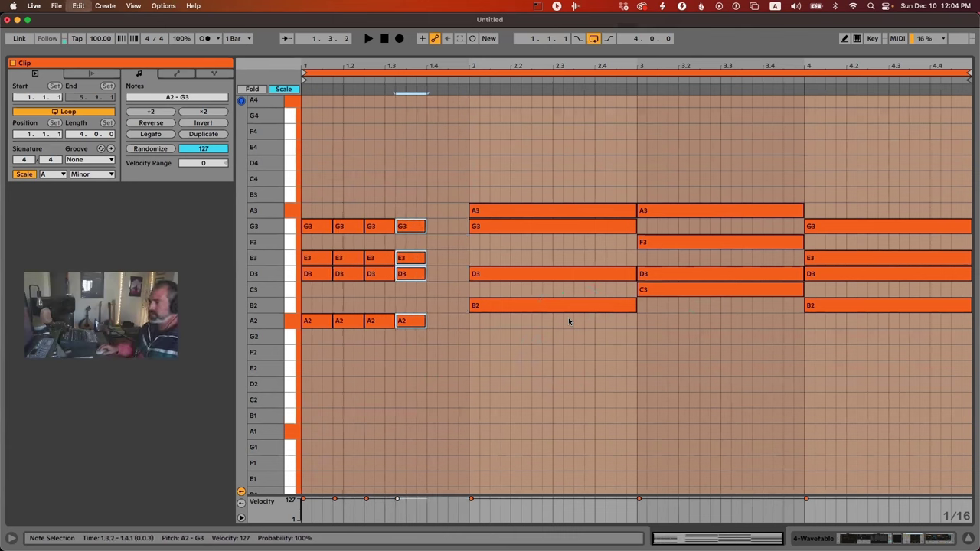
# Step: Undo the chord copies and lengthen bar 1's chord to fill the whole bar
pyautogui.hotkey('ctrl', 'z')
pyautogui.hotkey('ctrl', 'z')
pyautogui.hotkey('ctrl', 'z')
pyautogui.hotkey('shift', 'Right')
pyautogui.hotkey('shift', 'Right')
pyautogui.hotkey('shift', 'Right')
pyautogui.hotkey('shift', 'Right')
pyautogui.hotkey('shift', 'Right')
pyautogui.hotkey('shift', 'Right')
pyautogui.hotkey('shift', 'Right')
pyautogui.hotkey('shift', 'Right')
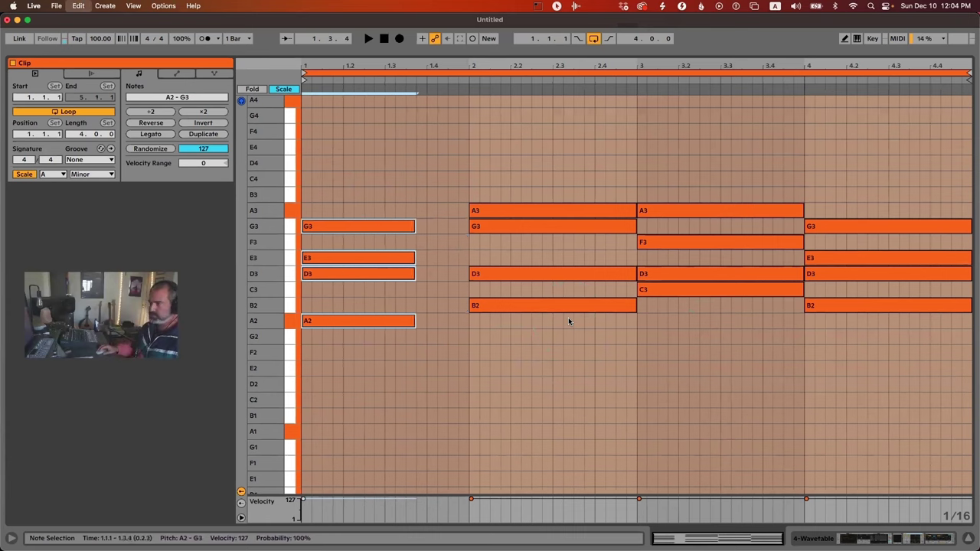
pyautogui.hotkey('shift', 'Right')
pyautogui.hotkey('shift', 'Right')
pyautogui.hotkey('shift', 'Right')
pyautogui.hotkey('shift', 'Right')
pyautogui.hotkey('shift', 'Right')
# Step: Open the Basswave clip from the arrangement and transpose bar 1's bass notes up to A1
pyautogui.press('Tab')
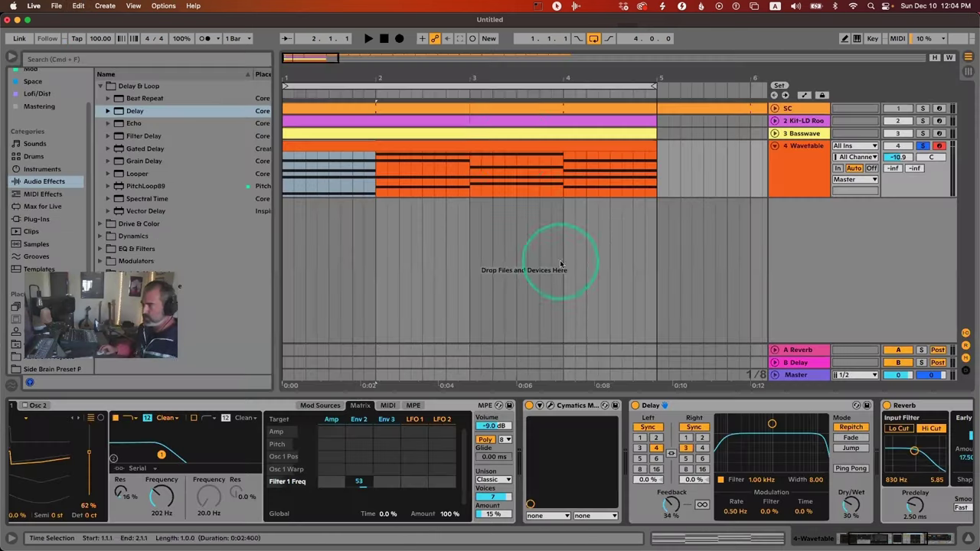
pyautogui.click(775, 133)
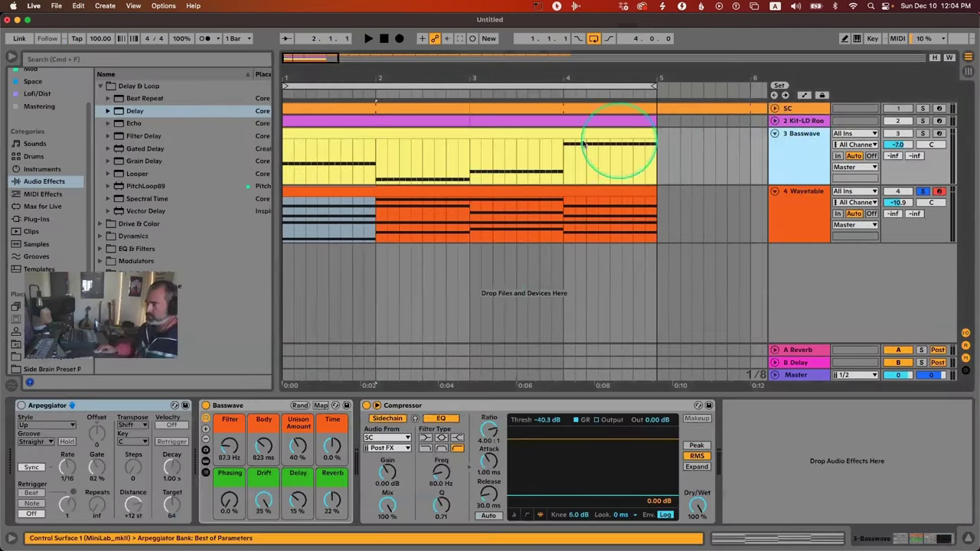
pyautogui.doubleClick(467, 134)
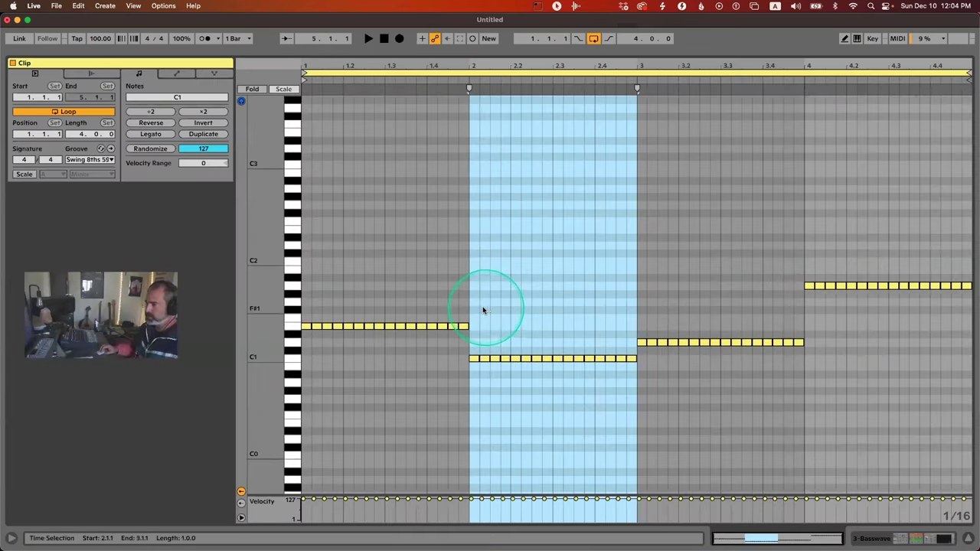
pyautogui.click(440, 326)
pyautogui.press('Up')
pyautogui.press('Up')
pyautogui.press('Up')
pyautogui.press('Up')
pyautogui.press('Up')
# Step: Transpose bar 2's bass notes up to F1
pyautogui.moveTo(461, 339); pyautogui.dragTo(644, 394)
pyautogui.press('Up')
pyautogui.press('Up')
pyautogui.press('Up')
pyautogui.press('Up')
pyautogui.press('Up')
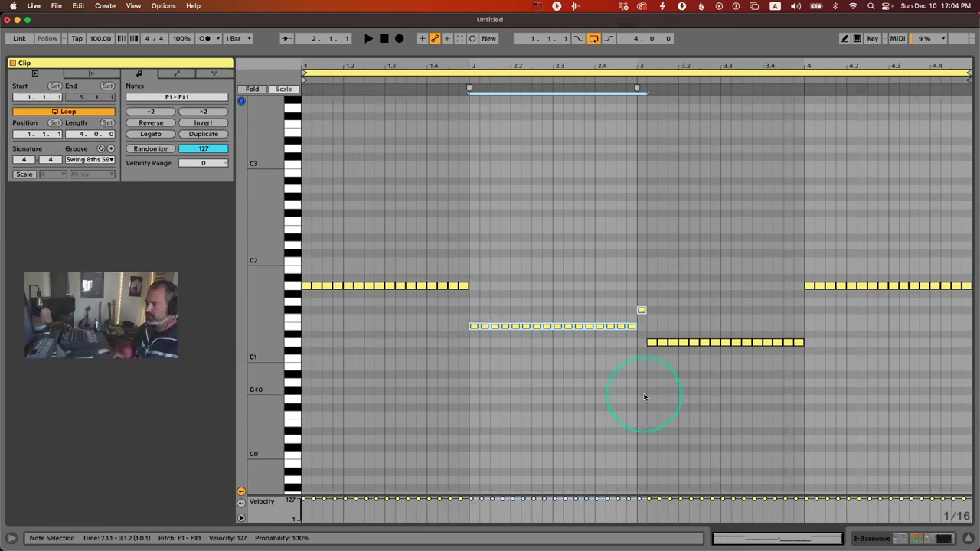
# Step: Return the first bass note of bar 3 to D1
pyautogui.click(642, 302)
pyautogui.press('Down')
pyautogui.press('Down')
pyautogui.press('Down')
pyautogui.press('Down')
pyautogui.press('Down')
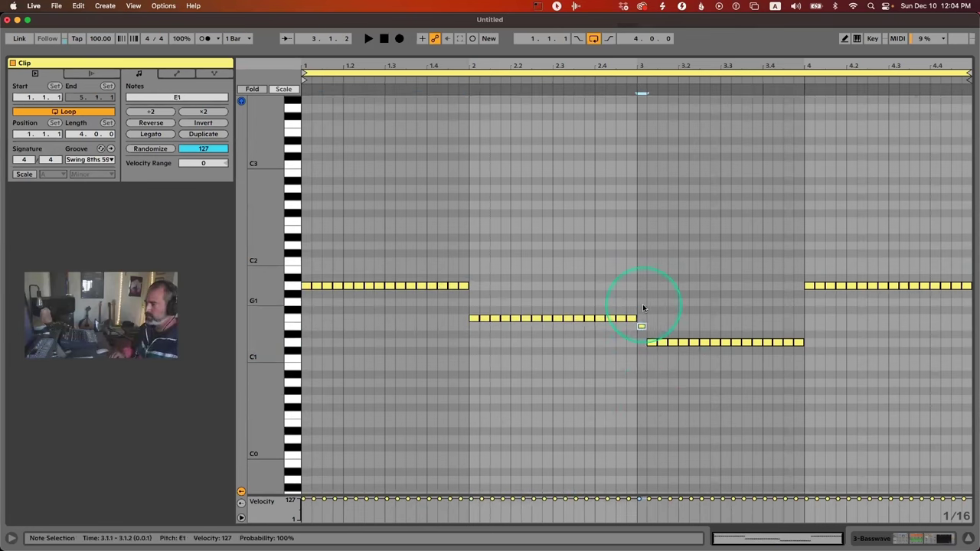
# Step: Transpose bar 4's bass notes down to E1
pyautogui.moveTo(779, 257); pyautogui.dragTo(890, 296)
pyautogui.press('Down')
pyautogui.press('Down')
pyautogui.press('Down')
pyautogui.press('Down')
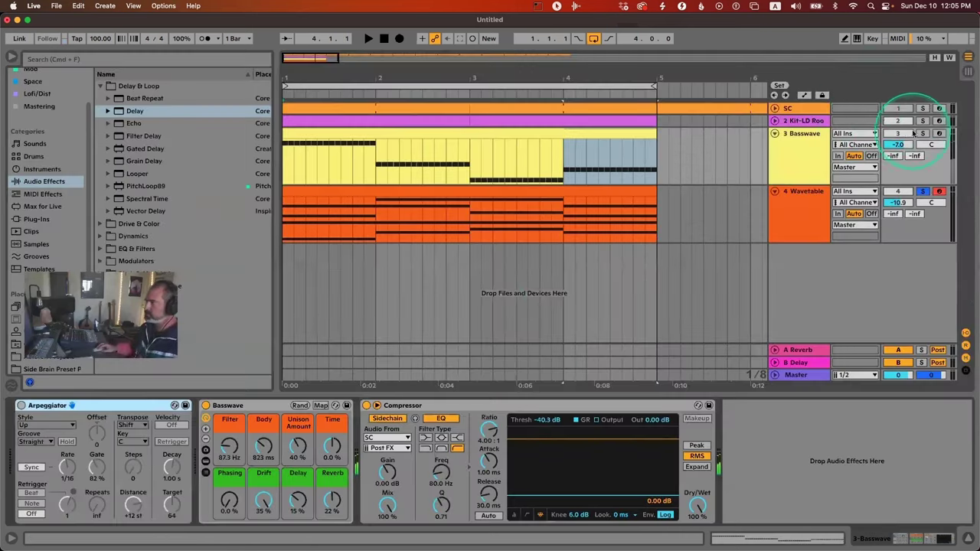
# Step: Solo Basswave alongside Wavetable during playback, and set their volumes to -10.0 and -4.8 dB
pyautogui.press('space')
pyautogui.click(922, 133)
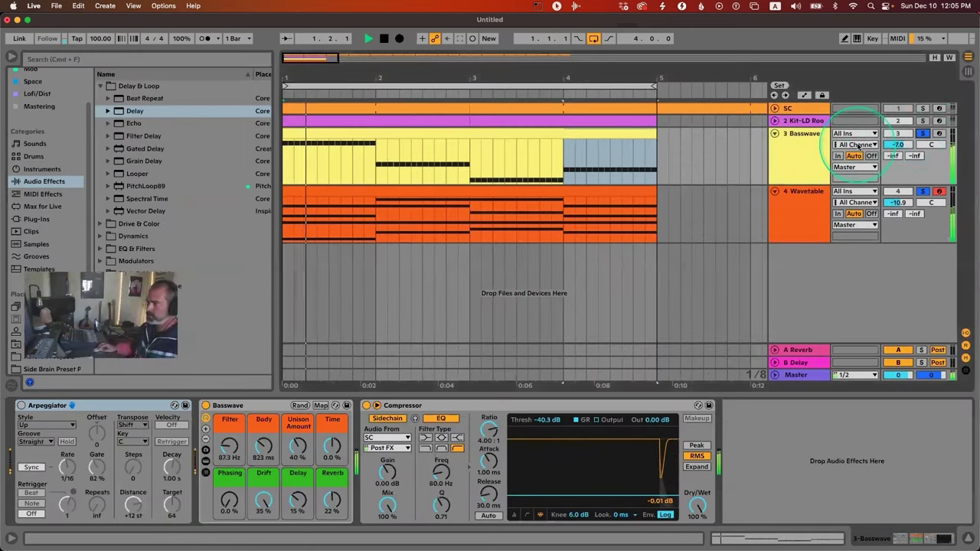
pyautogui.moveTo(896, 145); pyautogui.dragTo(898, 159)
pyautogui.click(852, 224)
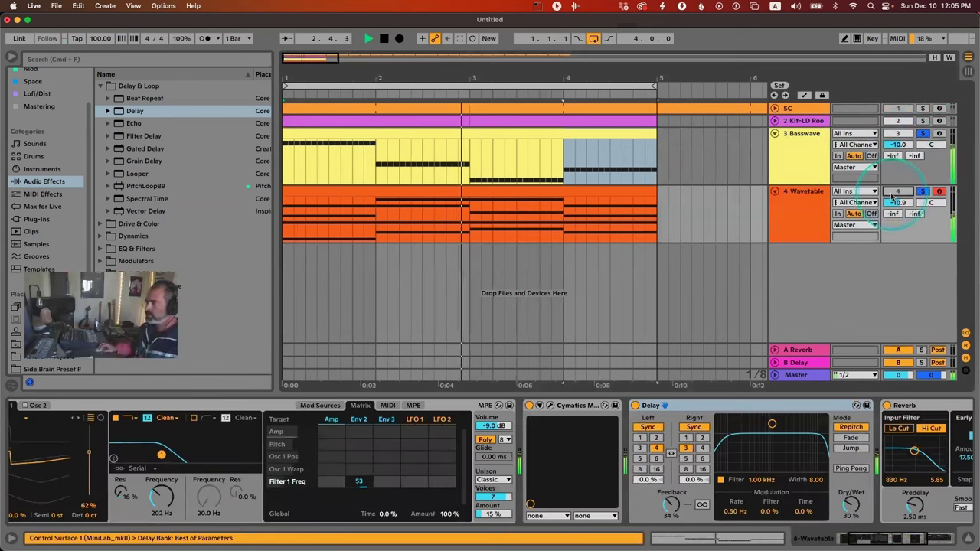
pyautogui.moveTo(897, 203); pyautogui.dragTo(894, 205)
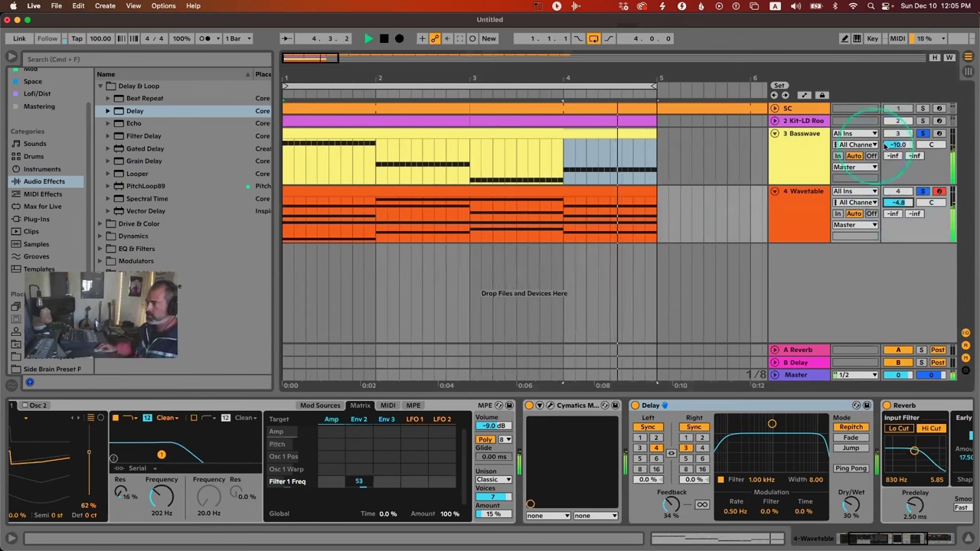
# Step: Lower the Basswave volume to -11.2 dB and unsolo both the Basswave and Wavetable tracks
pyautogui.click(816, 147)
pyautogui.click(774, 133)
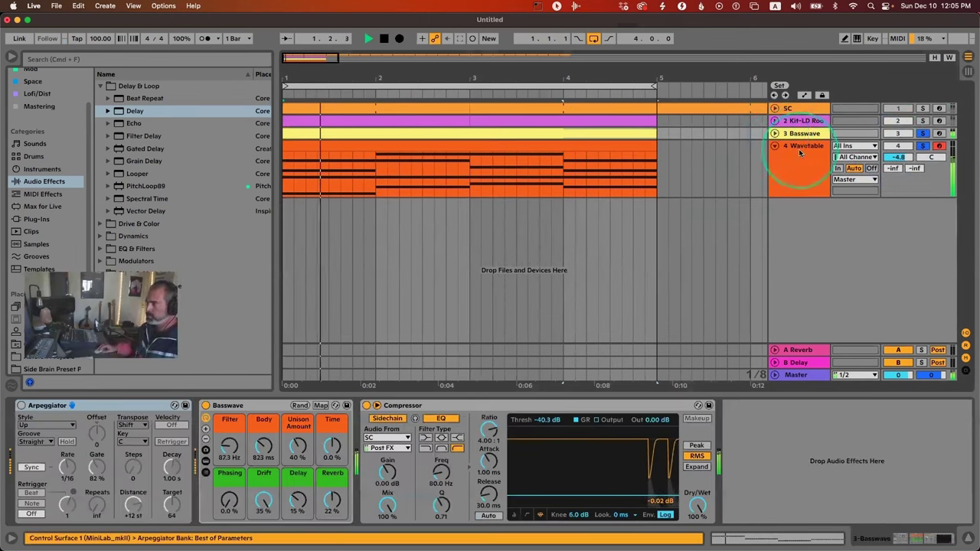
pyautogui.click(775, 146)
pyautogui.click(774, 134)
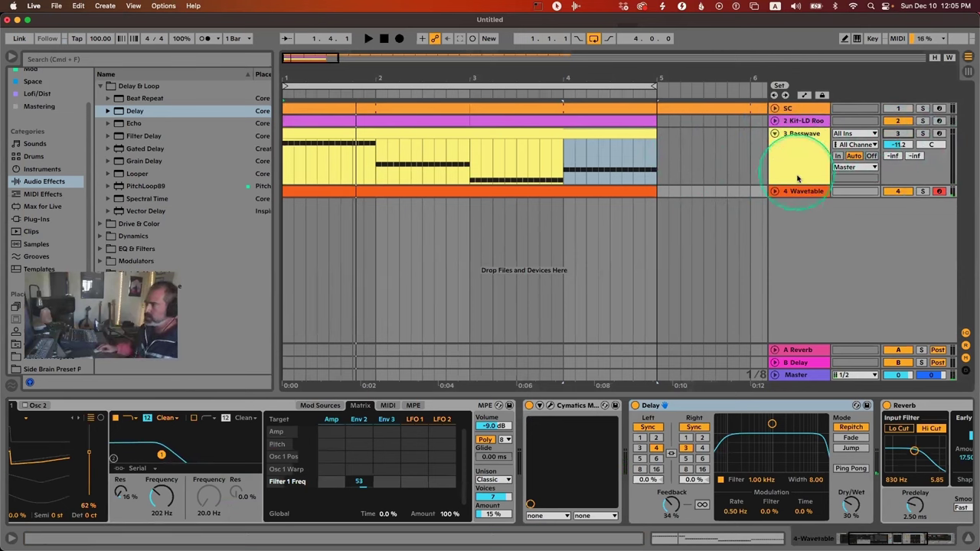
# Step: Open the Wavetable clip and move bar 2's chord two sixteenths earlier
pyautogui.click(775, 192)
pyautogui.click(372, 191)
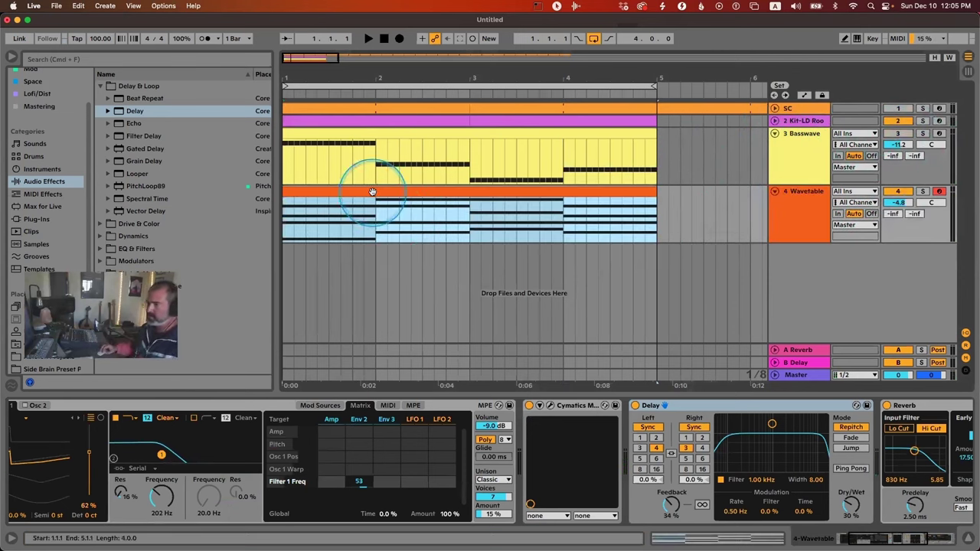
pyautogui.doubleClick(417, 201)
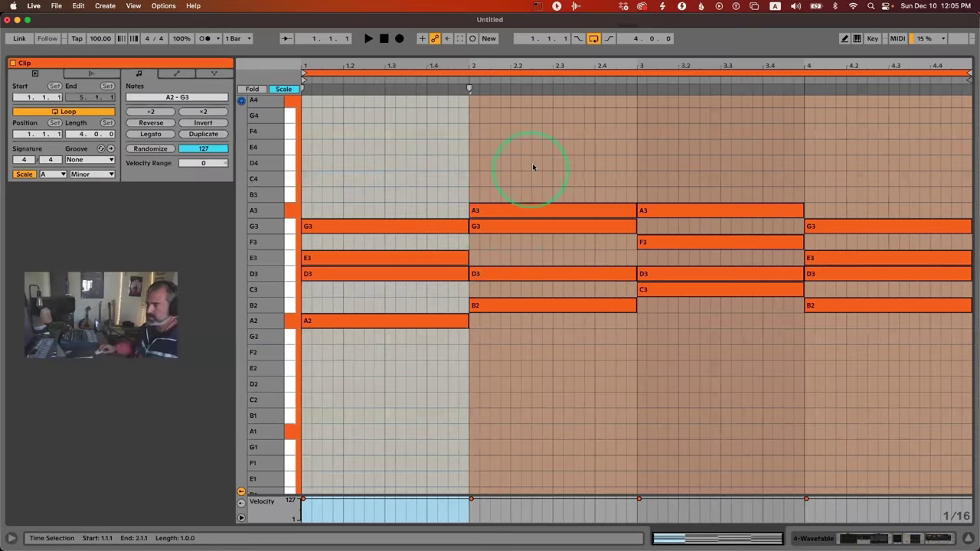
pyautogui.moveTo(534, 167); pyautogui.dragTo(544, 371)
pyautogui.press('Left')
pyautogui.press('Left')
# Step: Trim all of bar 1's chord notes to end at 1.4.3, where the second chord starts
pyautogui.moveTo(373, 186); pyautogui.dragTo(389, 400)
pyautogui.hotkey('shift', 'Left')
pyautogui.click(378, 158)
pyautogui.click(388, 229)
pyautogui.keyDown('shift'); pyautogui.click(405, 272); pyautogui.keyUp('shift')
pyautogui.hotkey('shift', 'Right')
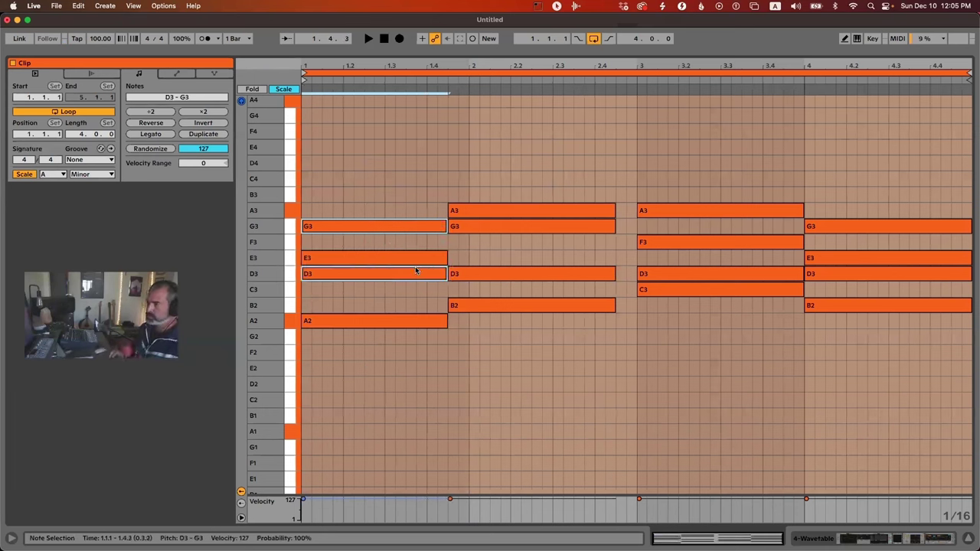
# Step: Extend the second chord to the start of bar 3 and shorten bar 3's chord by two sixteenths
pyautogui.moveTo(595, 165); pyautogui.dragTo(566, 390)
pyautogui.hotkey('shift', 'Right')
pyautogui.hotkey('shift', 'Right')
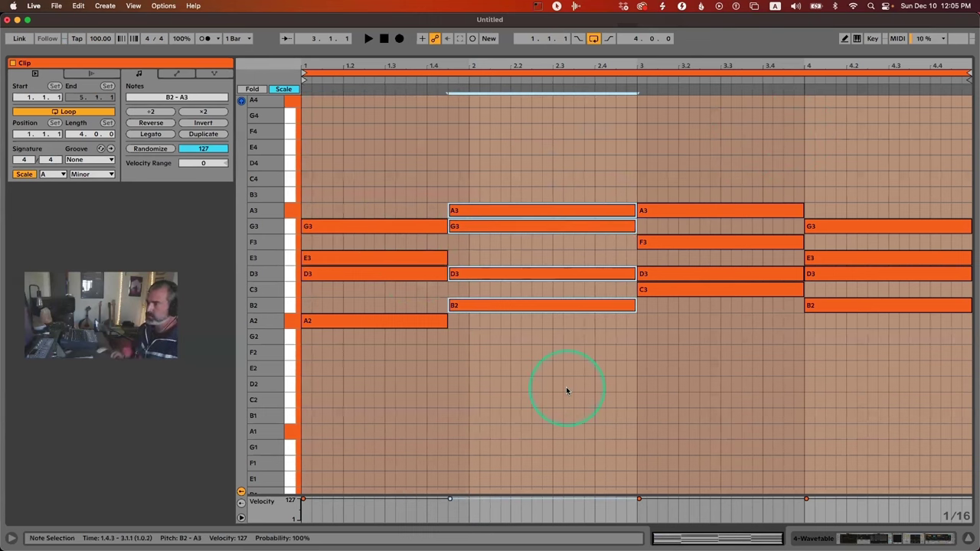
pyautogui.hotkey('alt', 'Right')
pyautogui.hotkey('shift', 'Left')
pyautogui.hotkey('shift', 'Left')
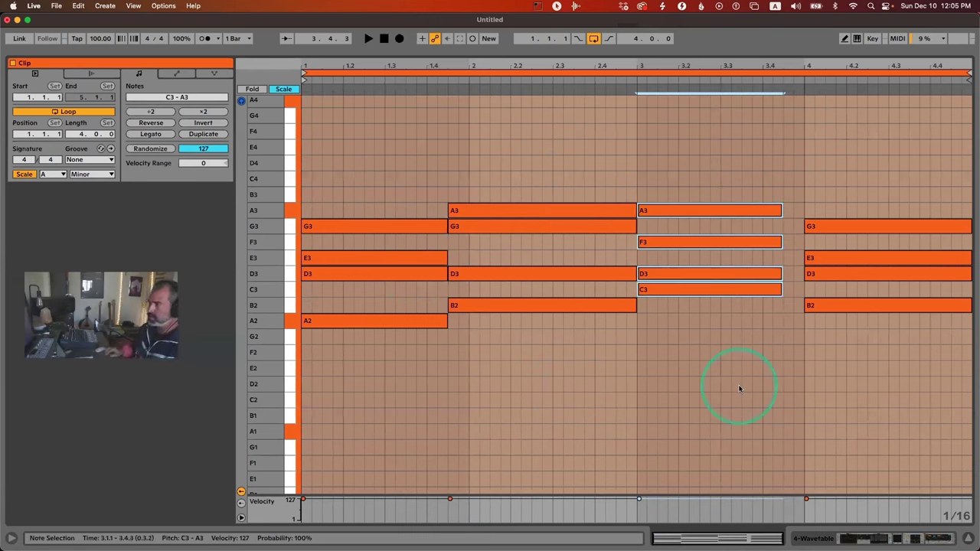
# Step: Move bar 4's chord two sixteenths earlier and extend it to the end of the clip
pyautogui.click(882, 225)
pyautogui.moveTo(884, 275); pyautogui.dragTo(902, 394)
pyautogui.press('Left')
pyautogui.press('Left')
pyautogui.hotkey('shift', 'Right')
pyautogui.hotkey('shift', 'Right')
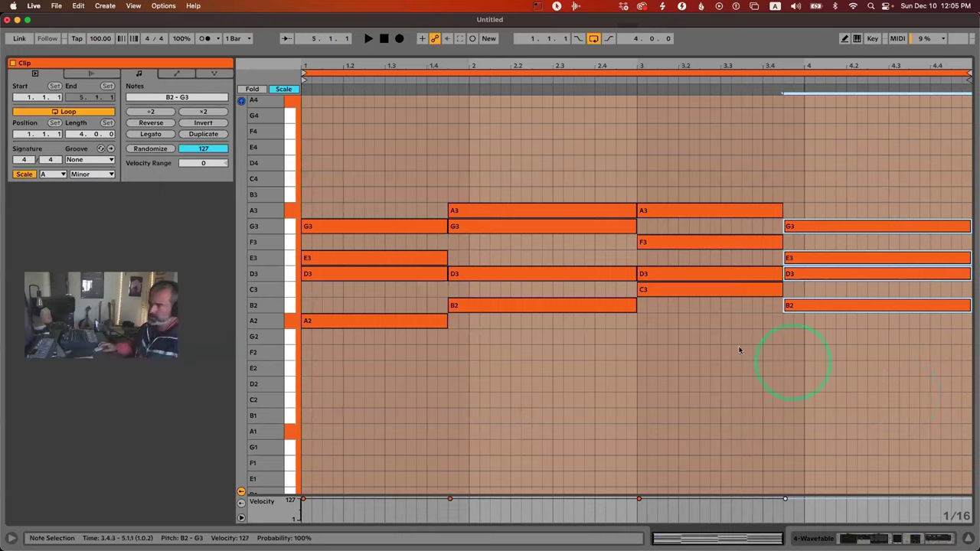
# Step: Open the Basswave clip and lower the last two sixteenth notes of bar 1 to F1
pyautogui.hotkey('shift', 'Tab')
pyautogui.doubleClick(439, 137)
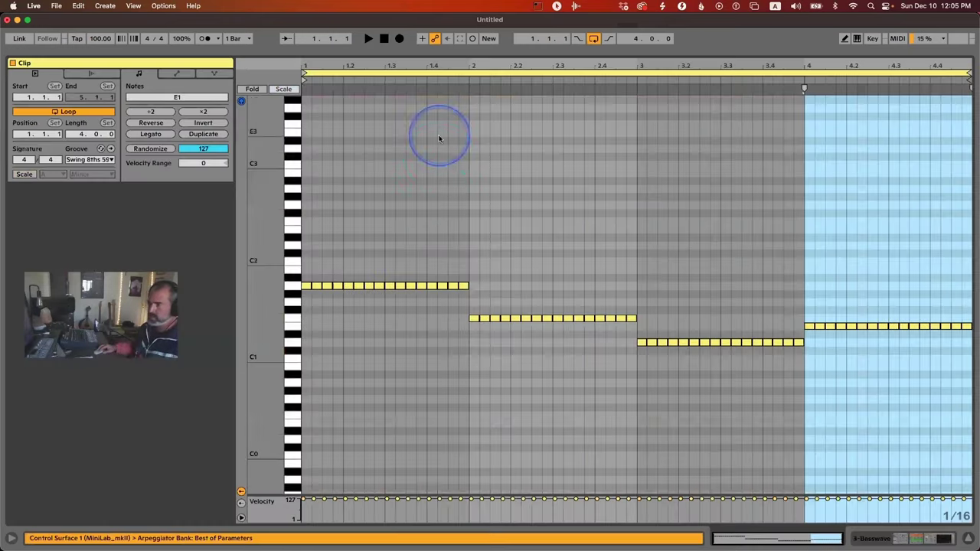
pyautogui.click(469, 307)
pyautogui.moveTo(454, 275); pyautogui.dragTo(477, 293)
pyautogui.press('Down')
pyautogui.press('Down')
pyautogui.press('Down')
pyautogui.press('Down')
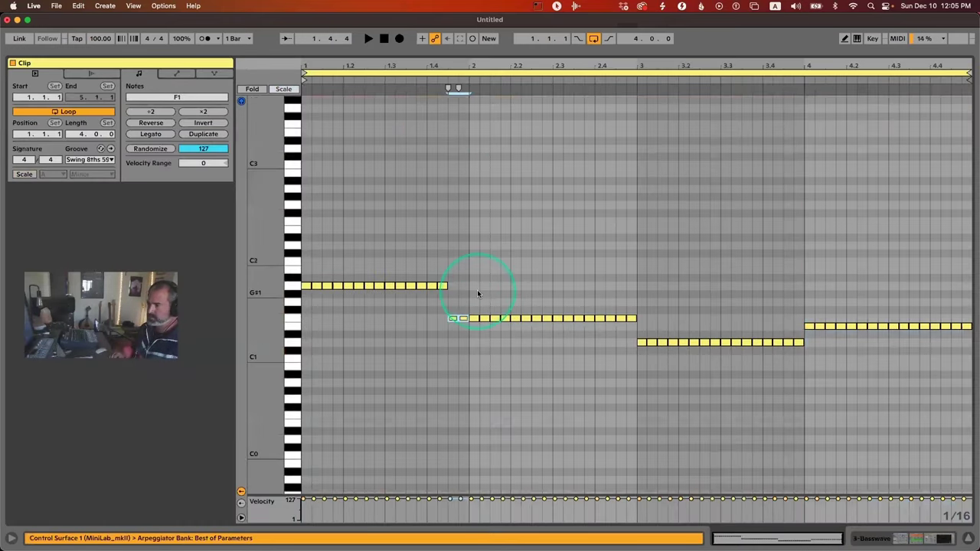
# Step: Raise the last two bass notes of bar 3 to E1 and return to the arrangement
pyautogui.moveTo(790, 332); pyautogui.dragTo(802, 342)
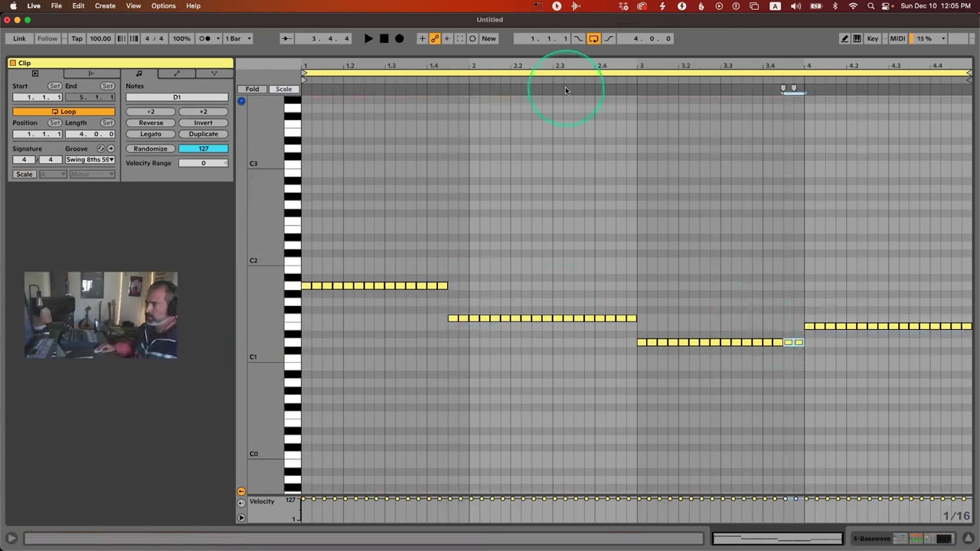
pyautogui.click(798, 345)
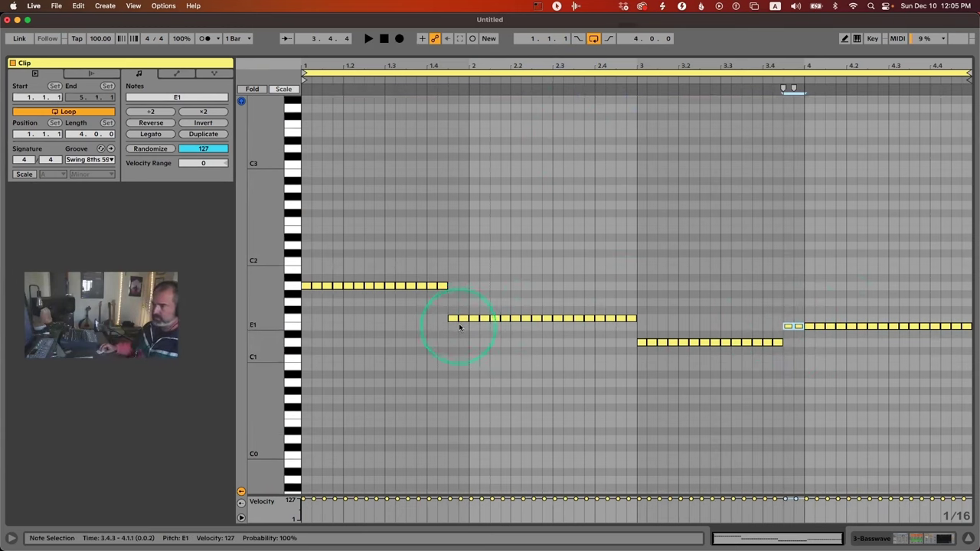
pyautogui.hotkey('shift', 'Tab')
# Step: Play the arrangement and set the drum kit track's volume to -6.0 dB
pyautogui.press('space')
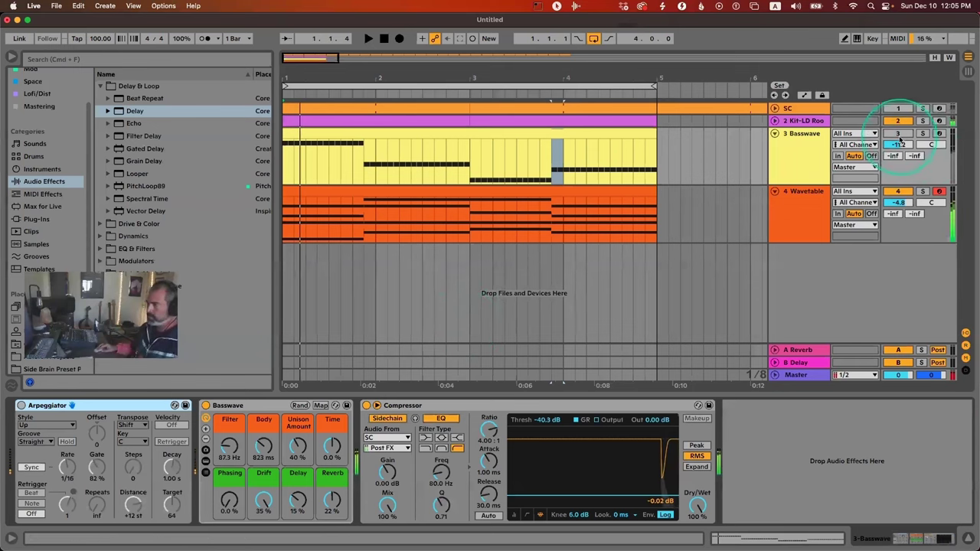
pyautogui.click(800, 120)
pyautogui.press('space')
pyautogui.moveTo(897, 131); pyautogui.dragTo(897, 147)
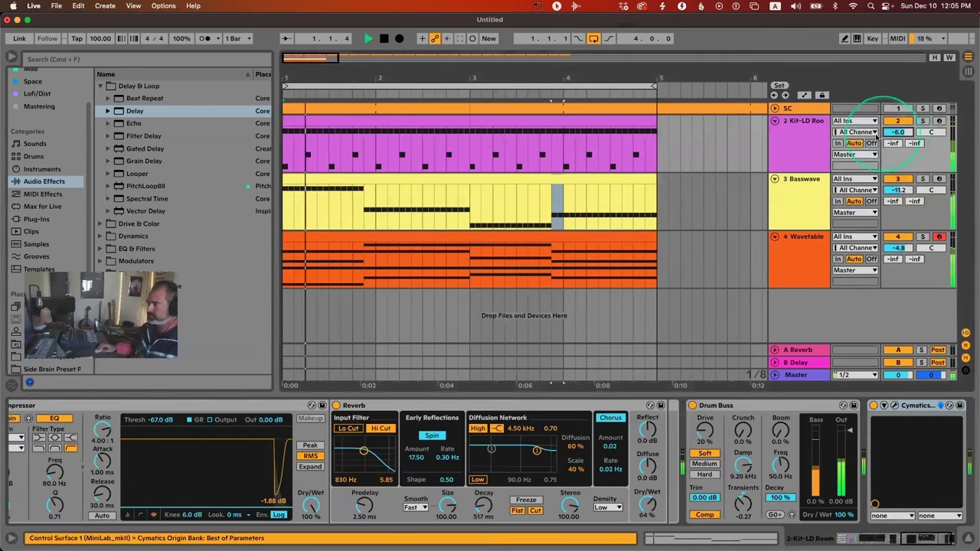
# Step: Collapse the drum kit track in the arrangement, keeping the Basswave track expanded
pyautogui.click(781, 125)
pyautogui.click(774, 121)
pyautogui.click(787, 139)
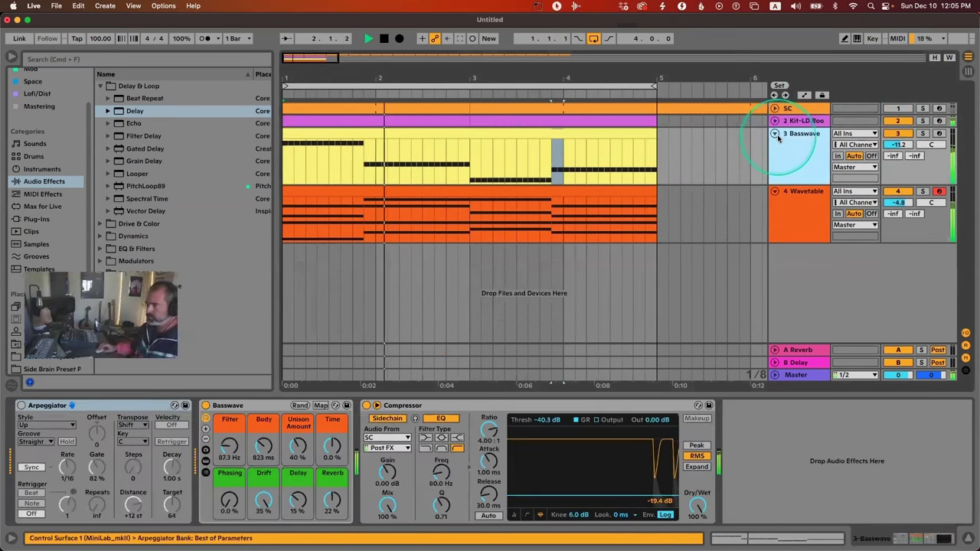
pyautogui.click(774, 134)
pyautogui.click(774, 134)
# Step: Check the Wavetable chord clip's notes against the Basswave clip
pyautogui.doubleClick(437, 132)
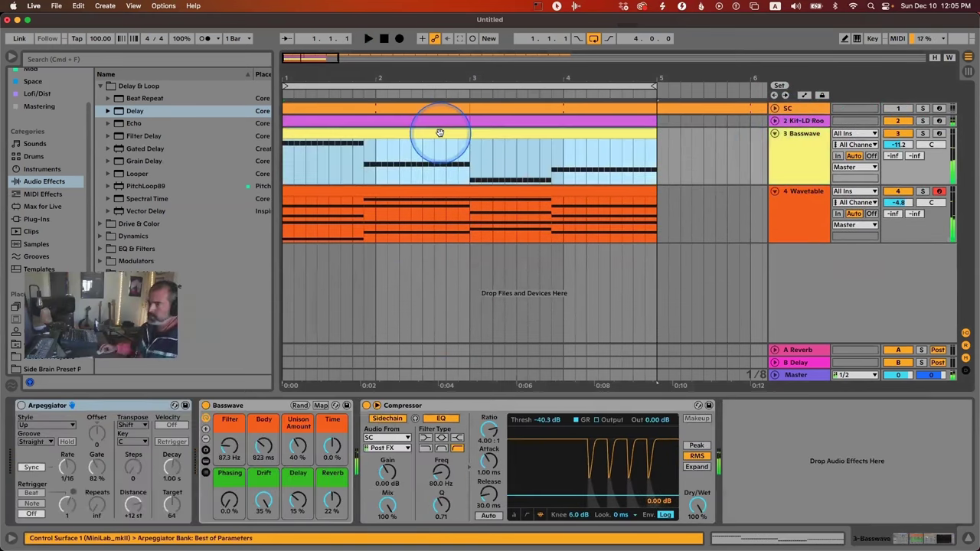
pyautogui.hotkey('shift', 'Tab')
pyautogui.doubleClick(437, 191)
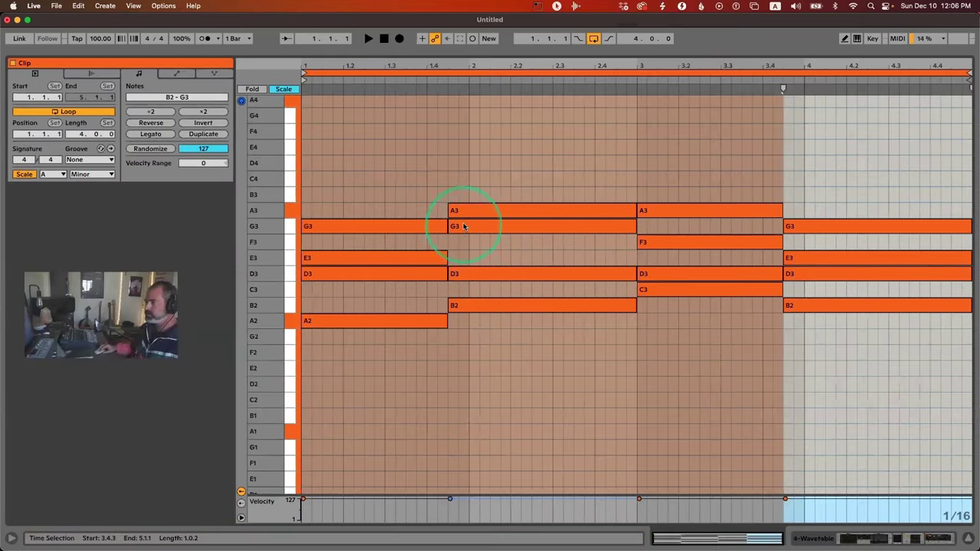
pyautogui.hotkey('shift', 'Tab')
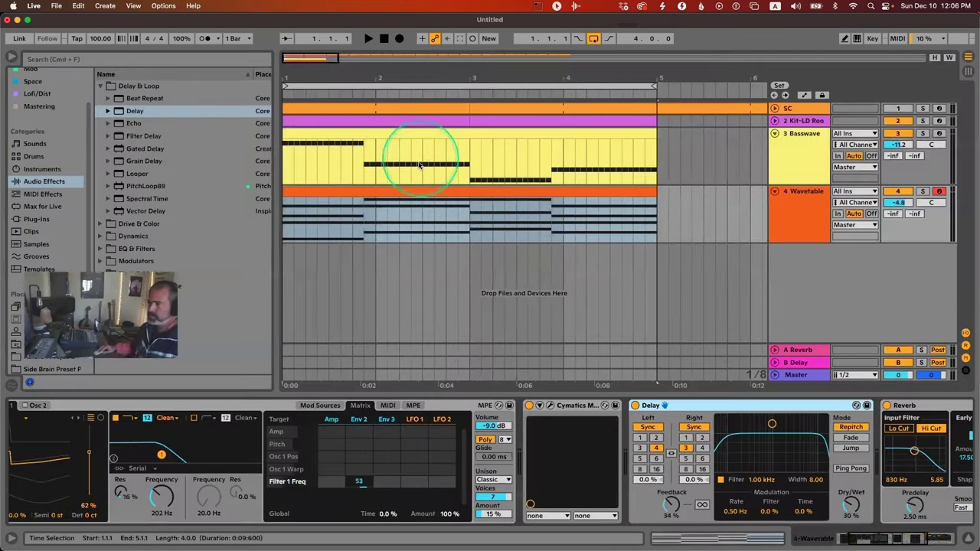
pyautogui.doubleClick(421, 192)
pyautogui.hotkey('shift', 'Tab')
# Step: In the Basswave clip, raise the notes under the second chord to G1, and play back in the arrangement
pyautogui.doubleClick(420, 133)
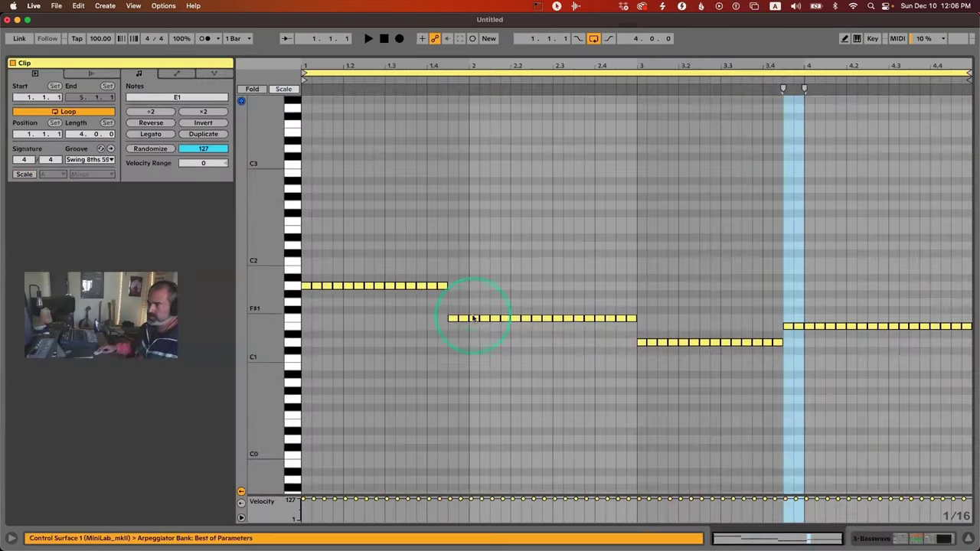
pyautogui.moveTo(426, 310); pyautogui.dragTo(647, 334)
pyautogui.press('Up')
pyautogui.press('Up')
pyautogui.press('space')
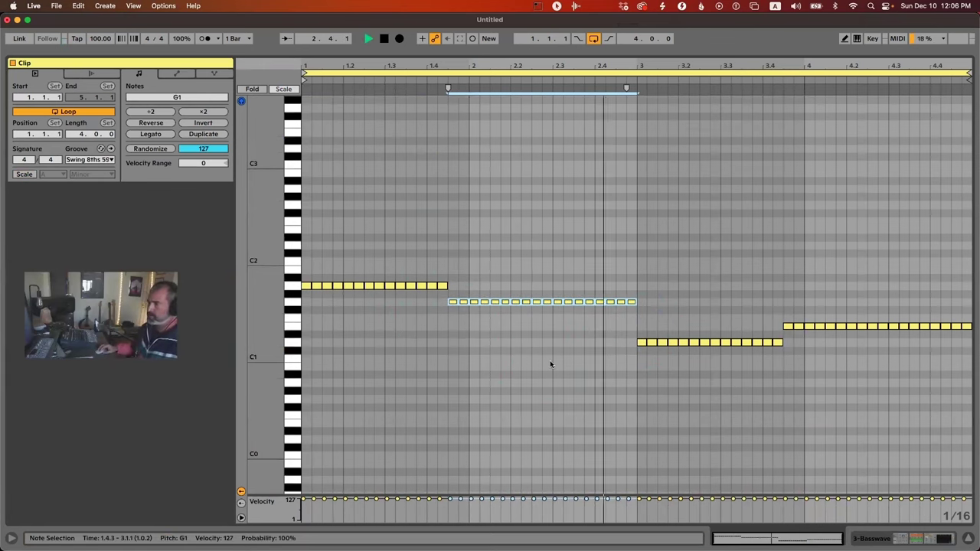
pyautogui.hotkey('shift', 'Tab')
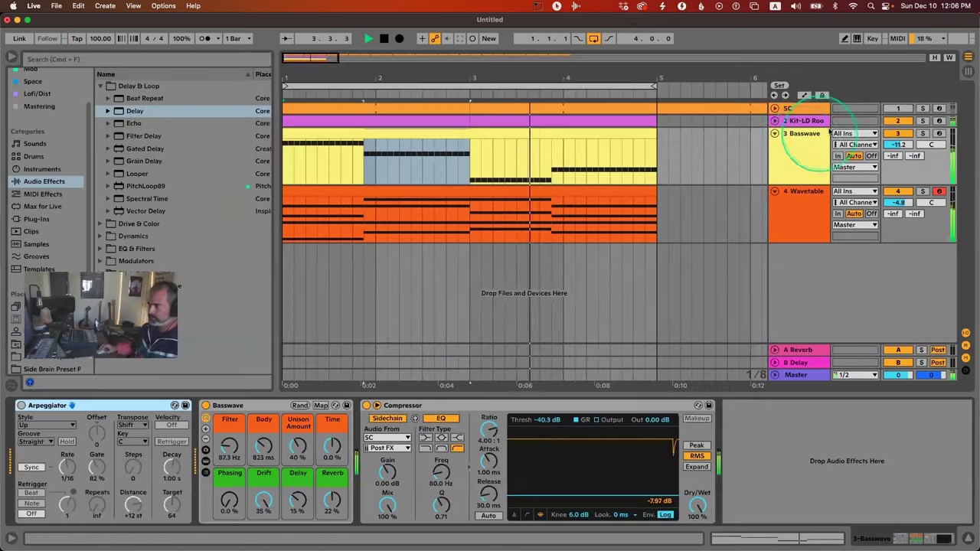
# Step: Set the Basswave track's volume to -6.9 dB and Wavetable's to -6.7 dB during playback, and collapse both tracks
pyautogui.click(795, 200)
pyautogui.click(896, 203)
pyautogui.moveTo(900, 146); pyautogui.dragTo(899, 138)
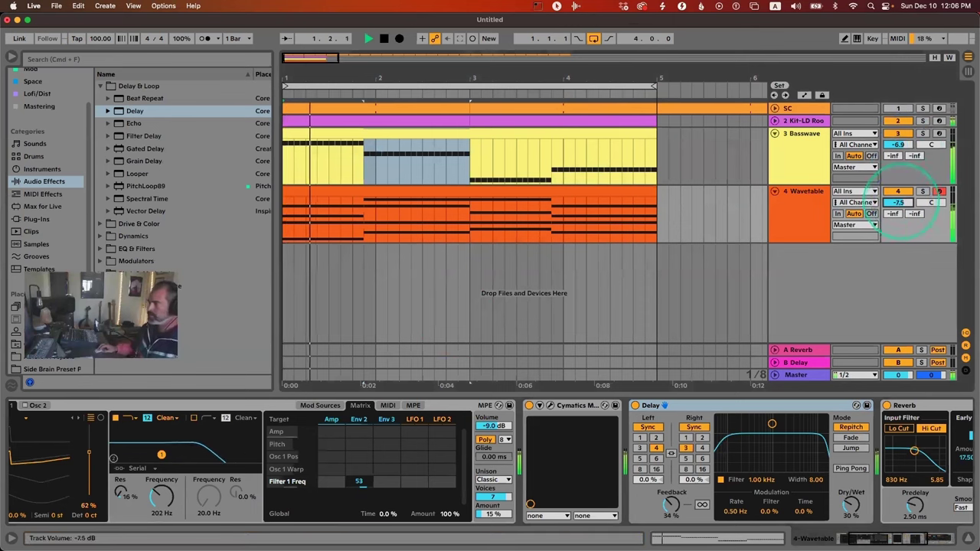
pyautogui.click(775, 134)
pyautogui.click(773, 149)
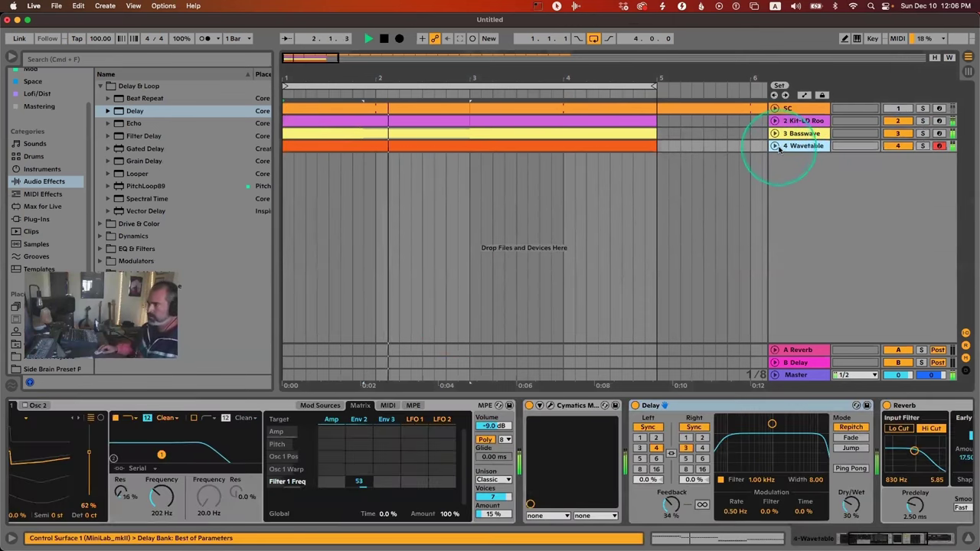
pyautogui.press('space')
# Step: Expand the Wavetable track and look over its device chain
pyautogui.click(775, 147)
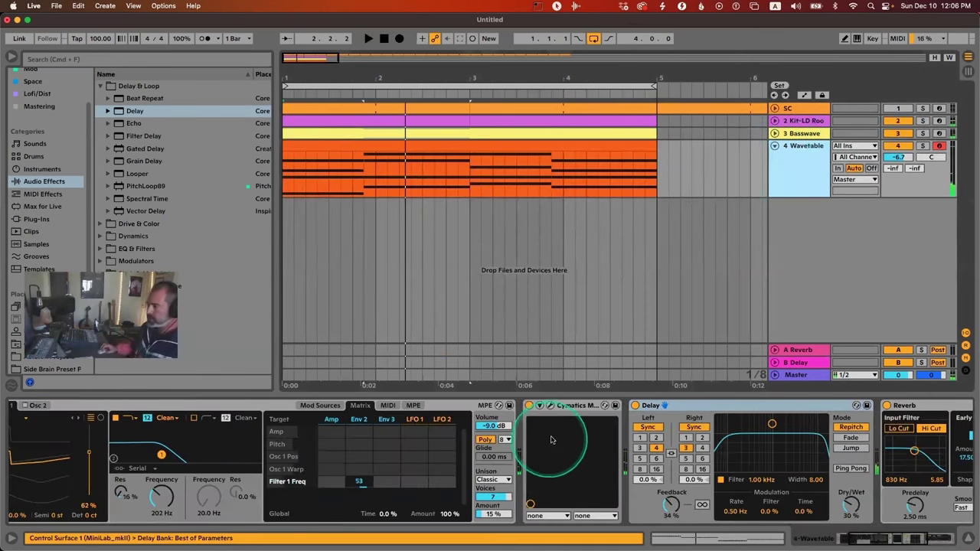
pyautogui.moveTo(100, 307); pyautogui.dragTo(164, 324)
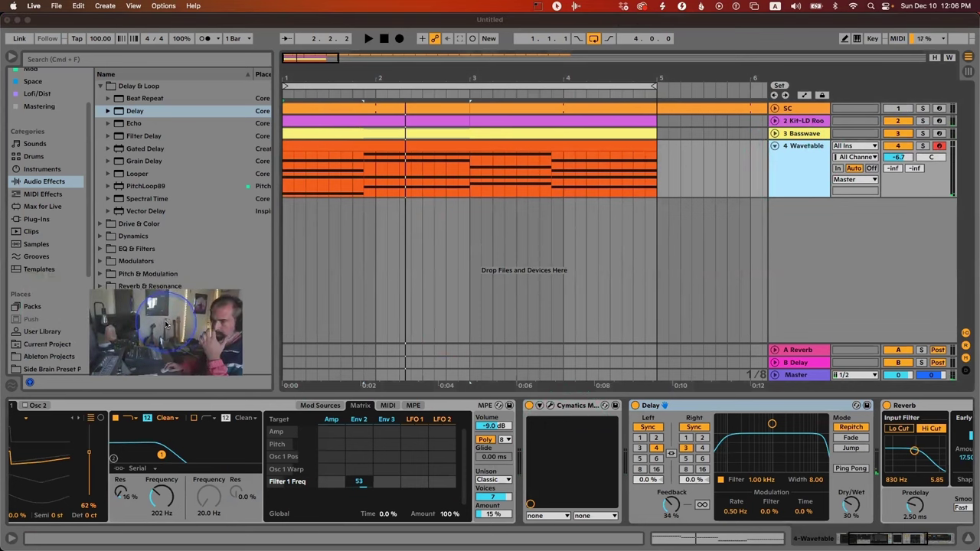
pyautogui.click(558, 470)
pyautogui.hscroll(5, 567, 467)
pyautogui.hscroll(-8, 536, 463)
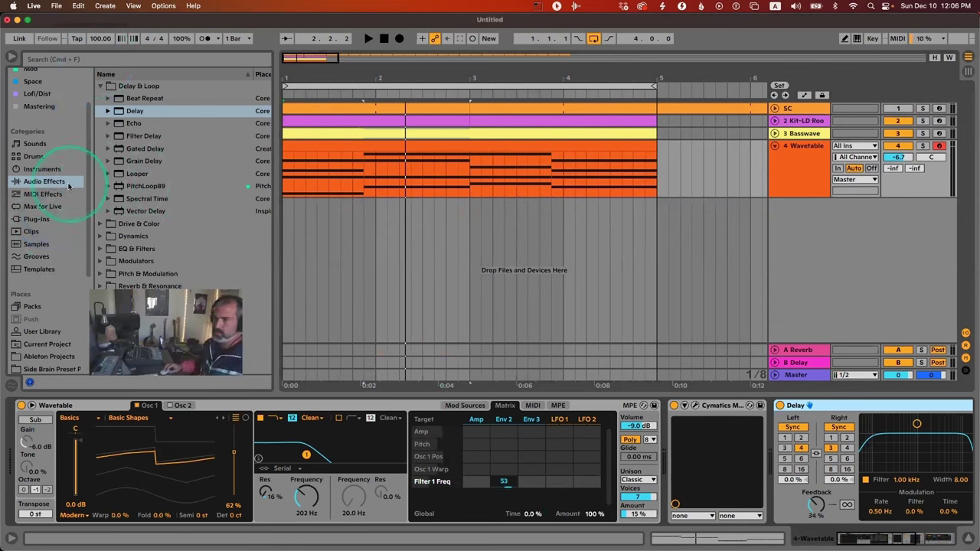
# Step: Find Cymatics Origin by searching the plug-ins for "ori" and add it to the end of the Wavetable device chain
pyautogui.click(39, 219)
pyautogui.click(73, 59)
pyautogui.write('or')
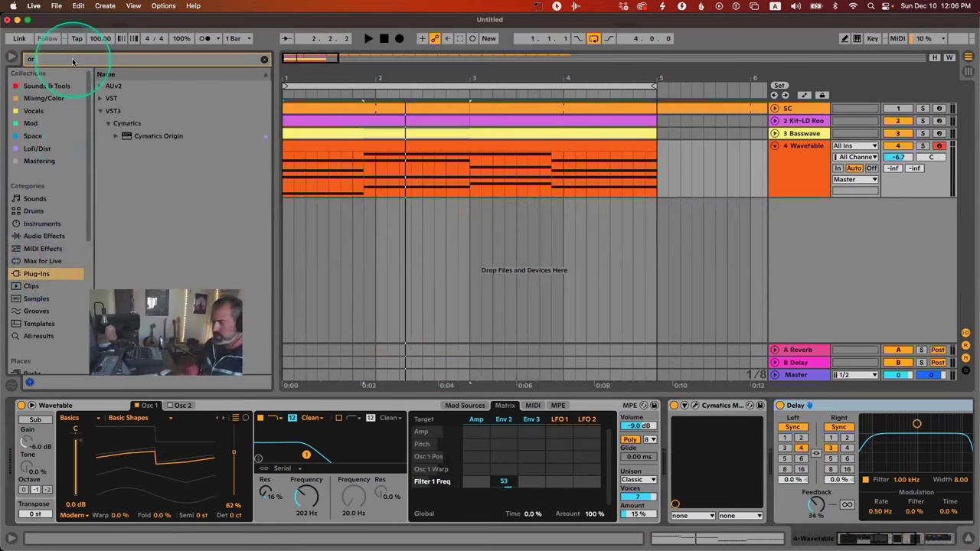
pyautogui.write('i')
pyautogui.press('Down')
pyautogui.press('Down')
pyautogui.press('Down')
pyautogui.press('Down')
pyautogui.press('Down')
pyautogui.press('Return')
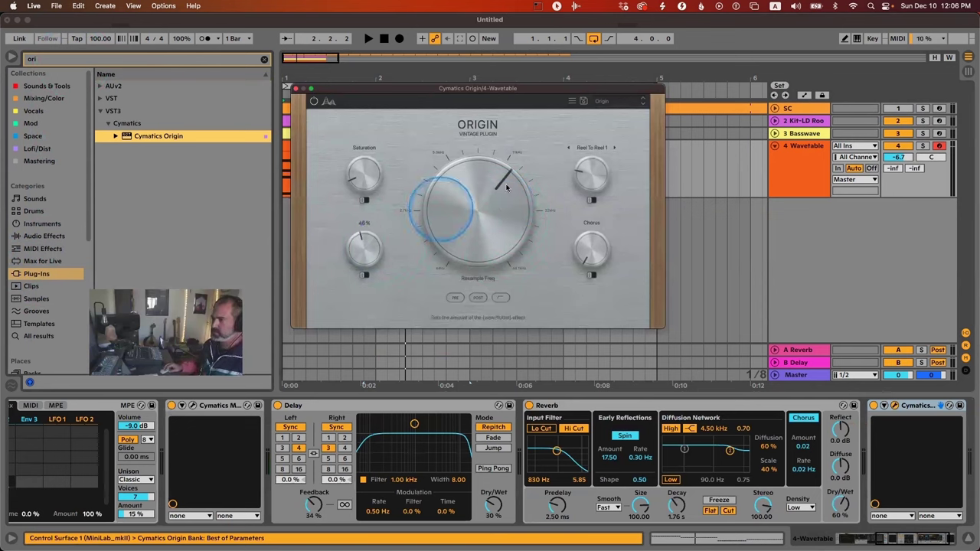
# Step: Adjust the Movement amount in the Wavetable track's Origin plug-in during playback, close its window and clear the browser search
pyautogui.press('space')
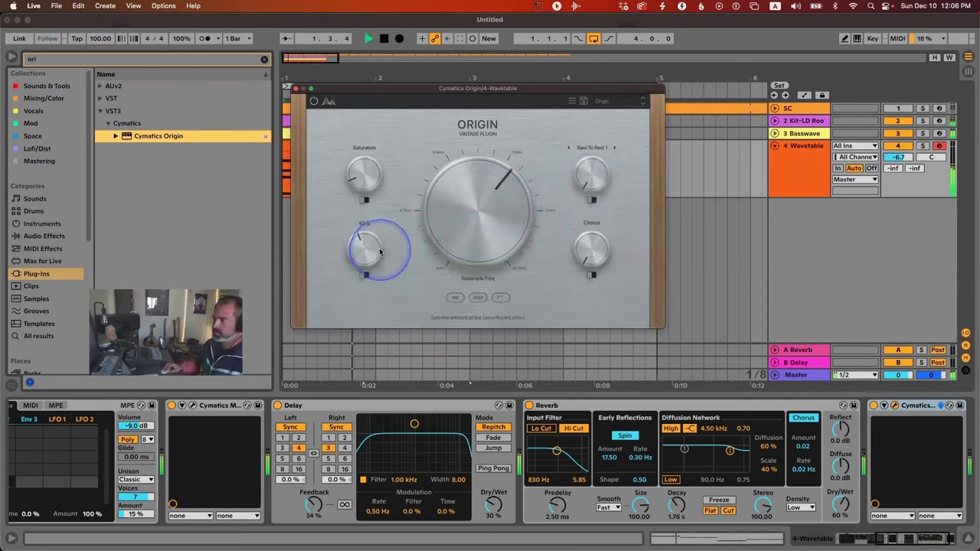
pyautogui.press('space')
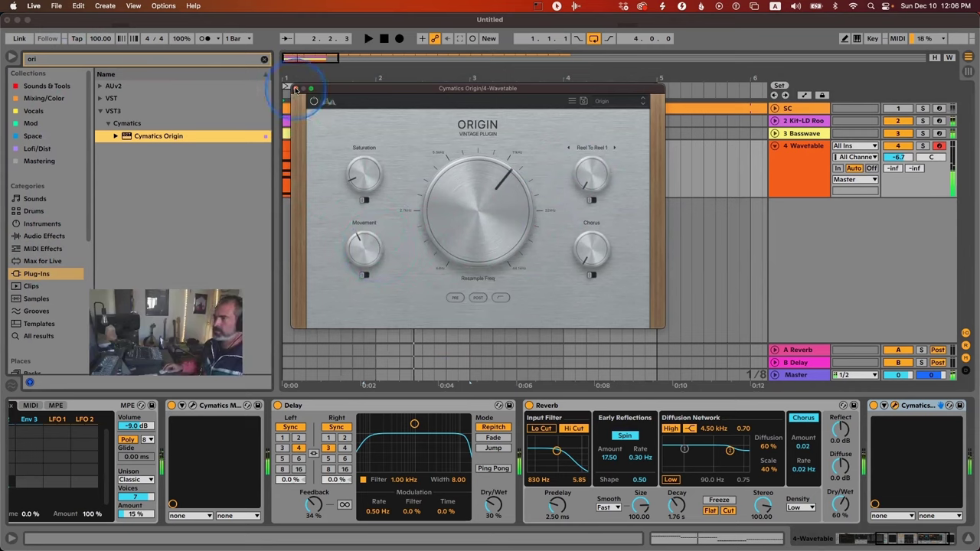
pyautogui.click(295, 88)
pyautogui.click(264, 59)
# Step: Set the resample frequency of the drum kit track's Origin plug-in to about 18.2 kHz during playback and close its window
pyautogui.click(805, 124)
pyautogui.click(887, 406)
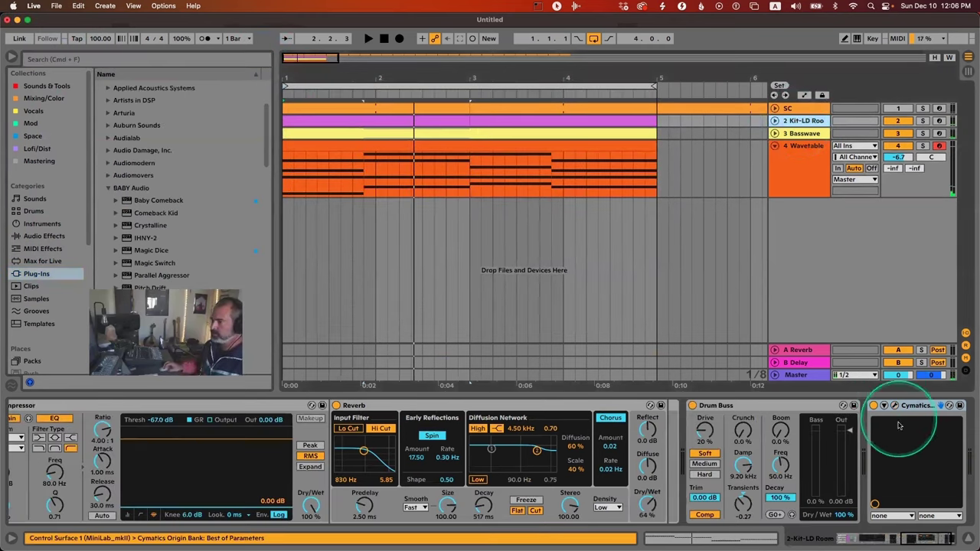
pyautogui.click(460, 215)
pyautogui.press('space')
pyautogui.moveTo(437, 216); pyautogui.dragTo(453, 241)
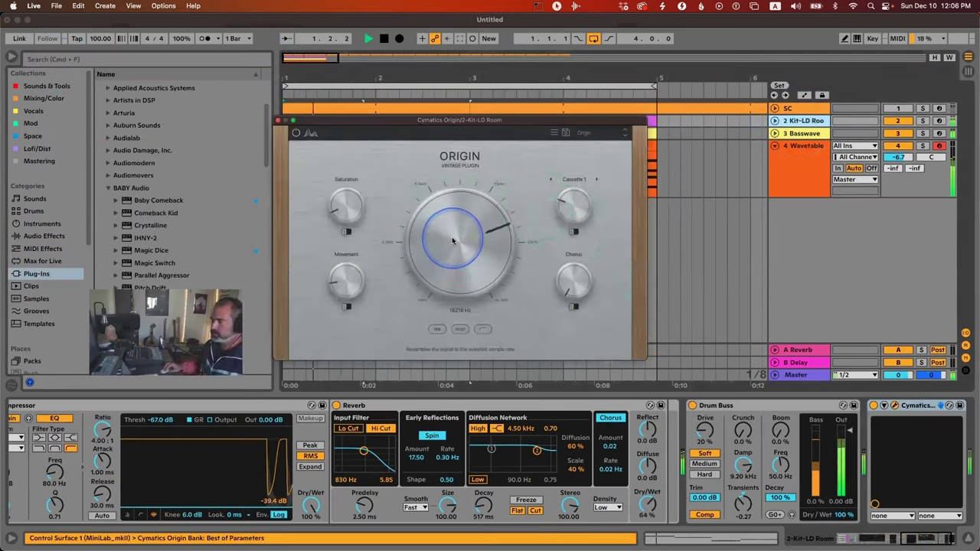
pyautogui.click(277, 121)
# Step: Set the Basswave track's volume to -10.6 dB during playback and collapse the track
pyautogui.click(796, 133)
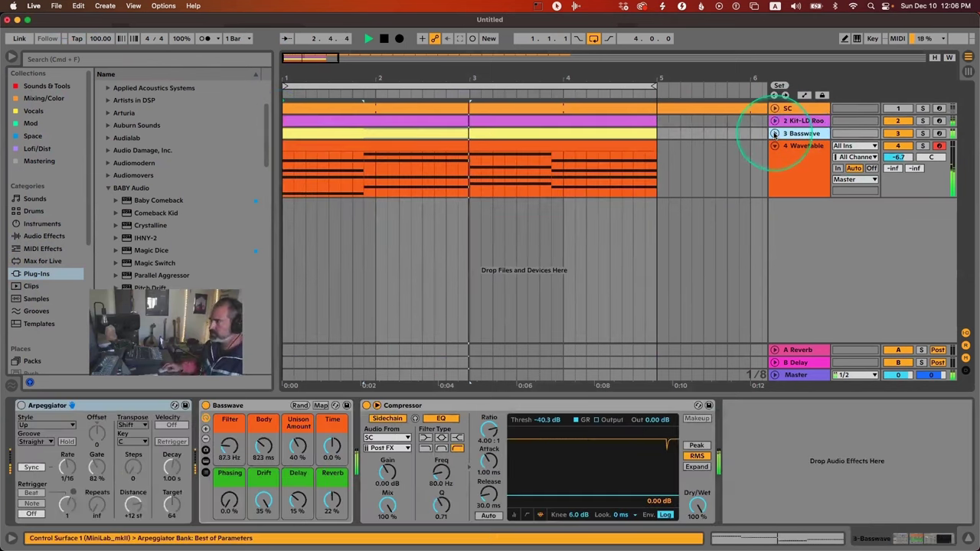
pyautogui.click(774, 133)
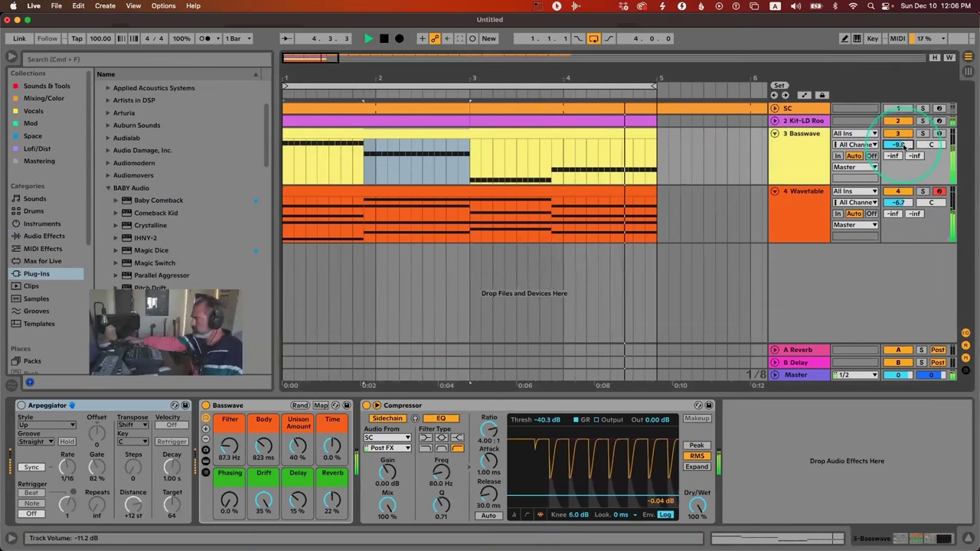
pyautogui.moveTo(904, 147); pyautogui.dragTo(903, 151)
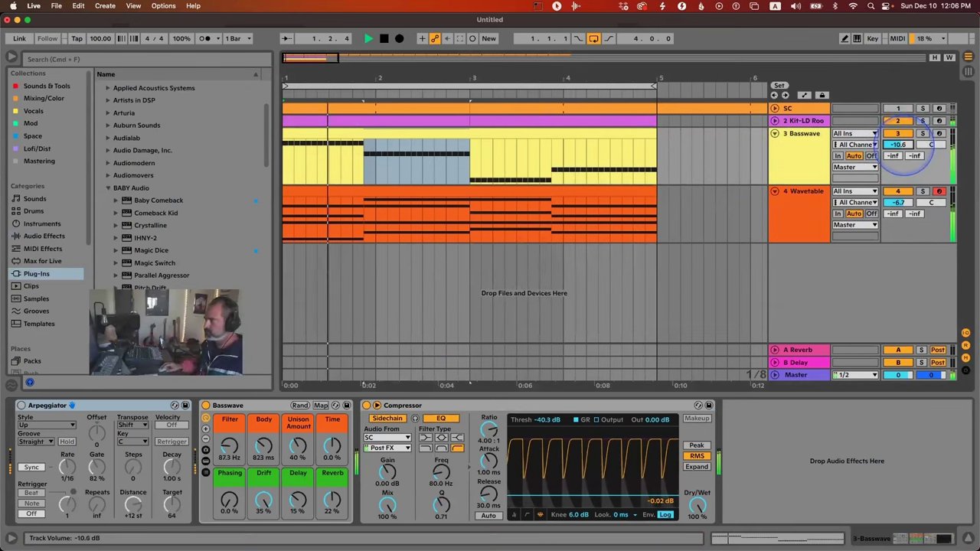
pyautogui.click(807, 150)
pyautogui.click(775, 134)
pyautogui.click(774, 133)
# Step: Open the Wavetable chord clip to review its voicings and return to the arrangement
pyautogui.click(788, 153)
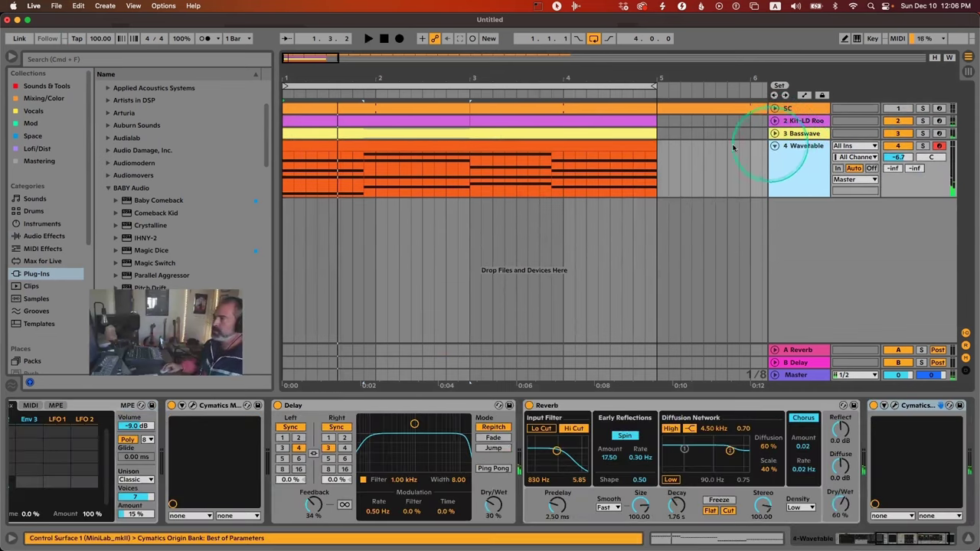
pyautogui.doubleClick(551, 141)
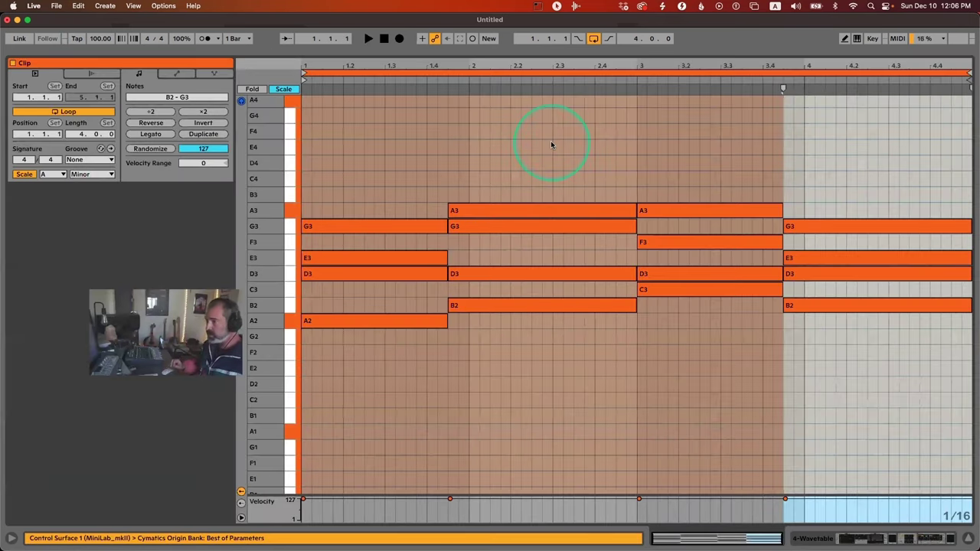
pyautogui.moveTo(191, 320); pyautogui.dragTo(138, 334)
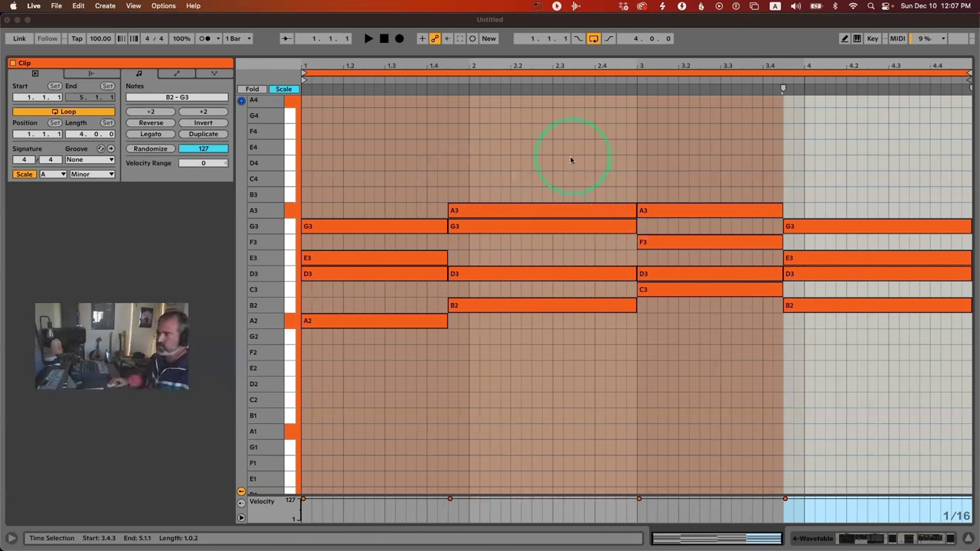
pyautogui.hotkey('shift', 'Tab')
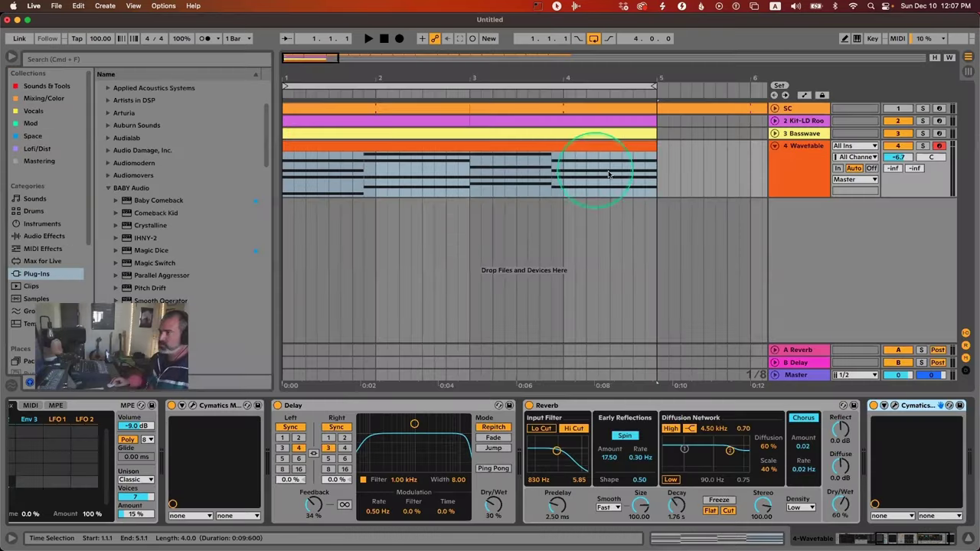
# Step: Insert a new MIDI track below the Wavetable track, solo it and arm it for recording
pyautogui.click(776, 171)
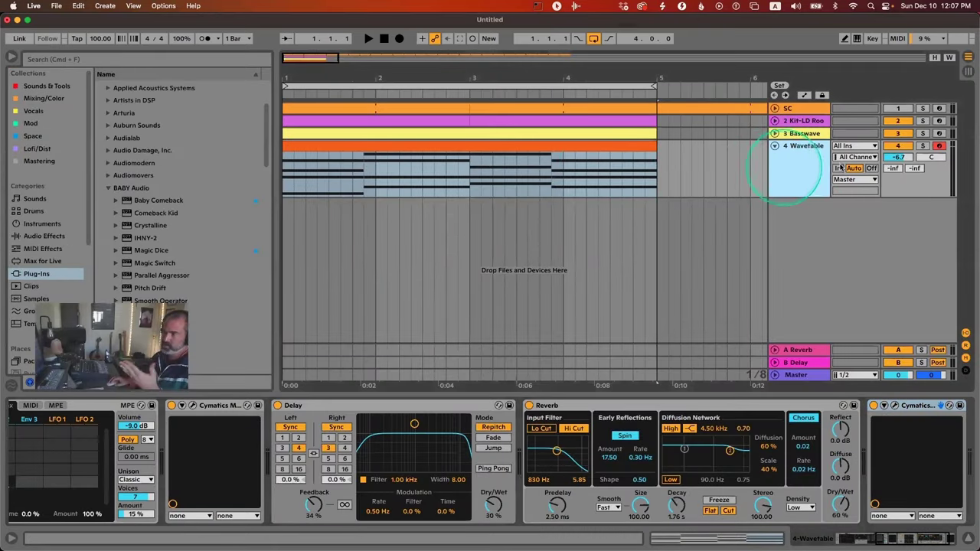
pyautogui.click(918, 147)
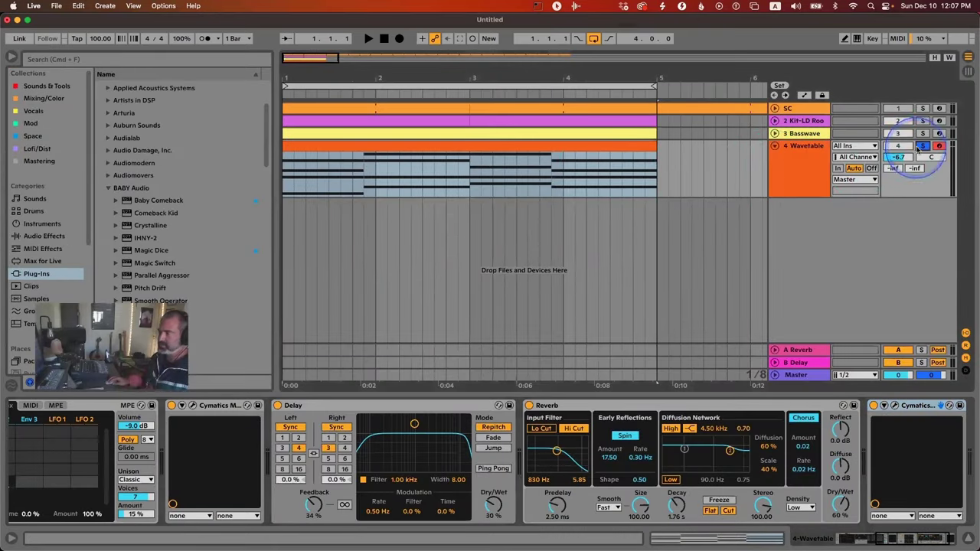
pyautogui.click(806, 167)
pyautogui.click(627, 145)
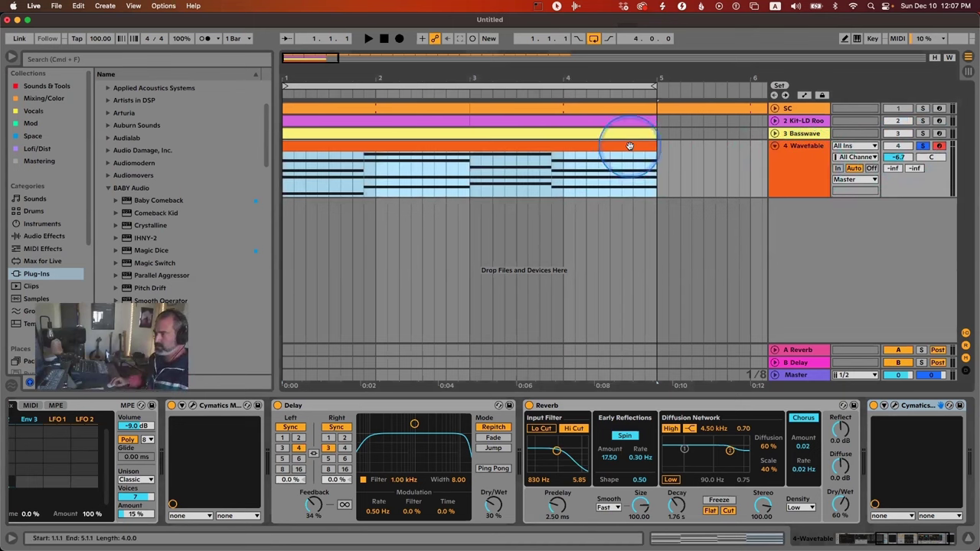
pyautogui.click(806, 168)
pyautogui.press('super+shift+t')
pyautogui.click(805, 207)
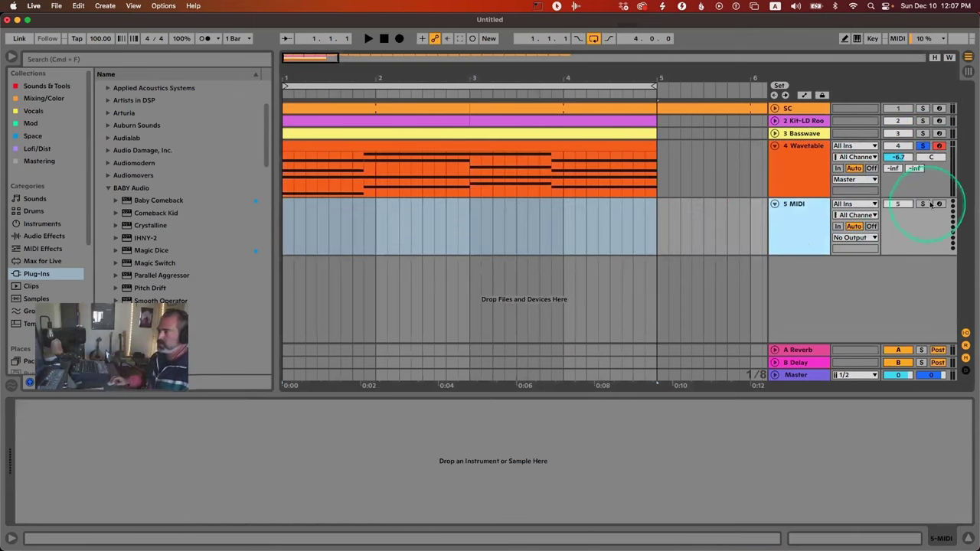
pyautogui.click(923, 204)
pyautogui.click(939, 204)
# Step: Load the Avatar.adg pad preset from Side Brain's Wavetable Presets Vol. 2 onto the new MIDI track
pyautogui.moveTo(125, 371); pyautogui.dragTo(138, 499)
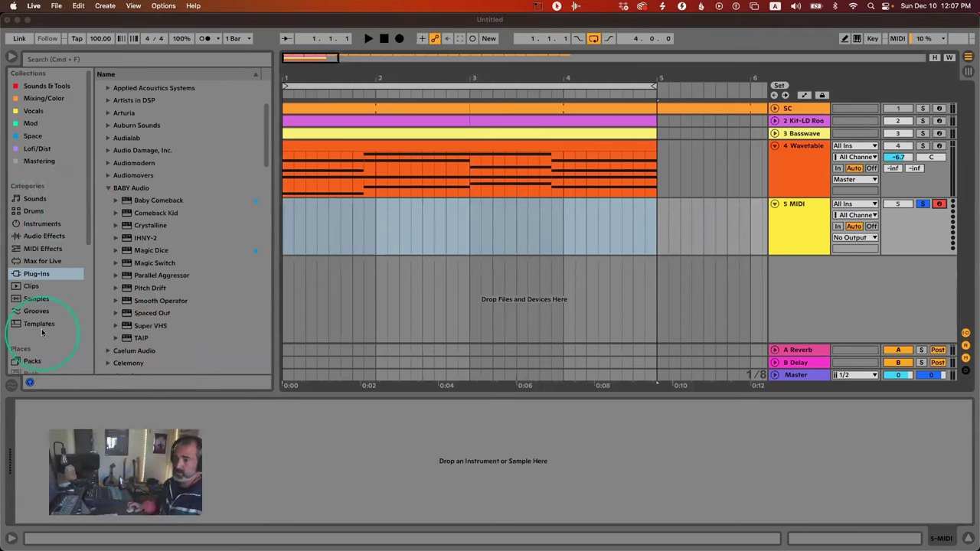
pyautogui.scroll(-5, 53, 275)
pyautogui.click(56, 279)
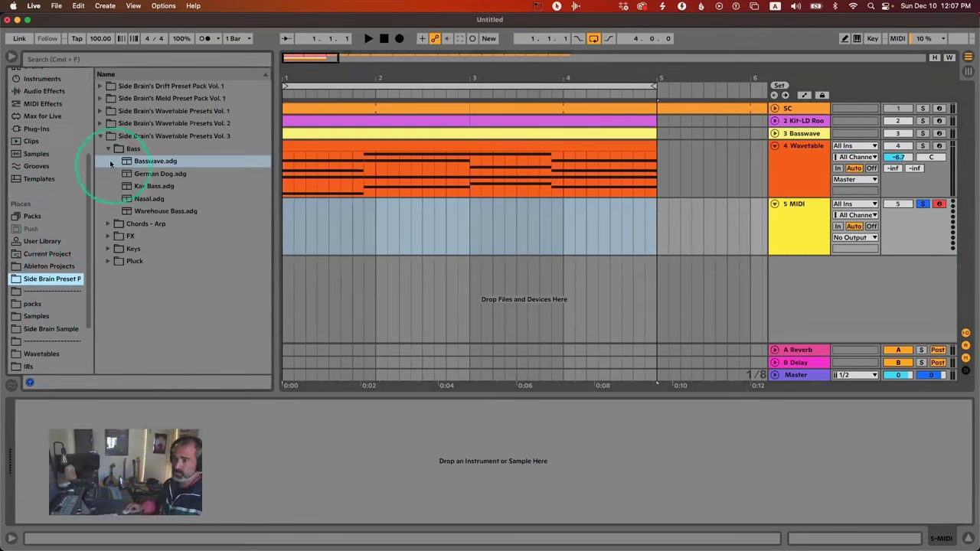
pyautogui.click(108, 148)
pyautogui.click(99, 136)
pyautogui.click(100, 111)
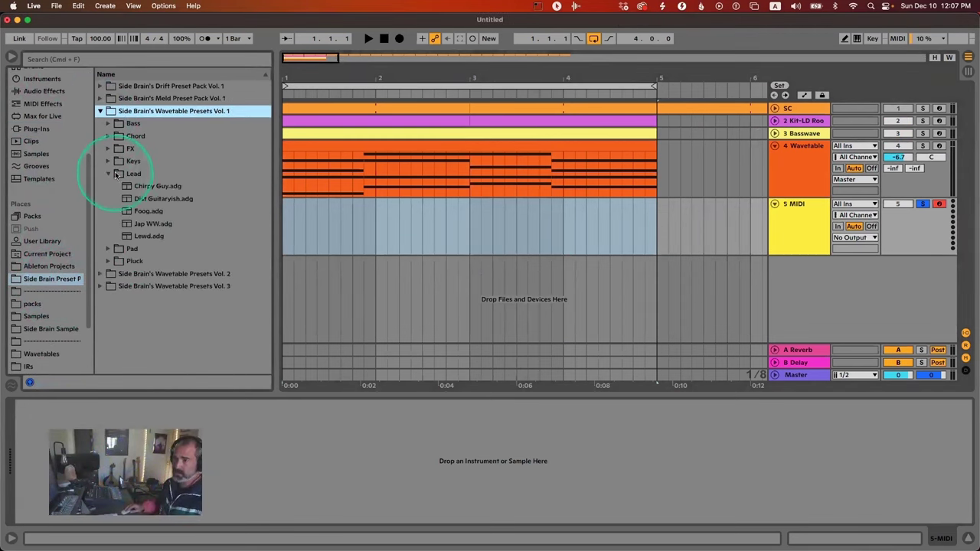
pyautogui.click(99, 276)
pyautogui.moveTo(141, 215); pyautogui.dragTo(345, 219)
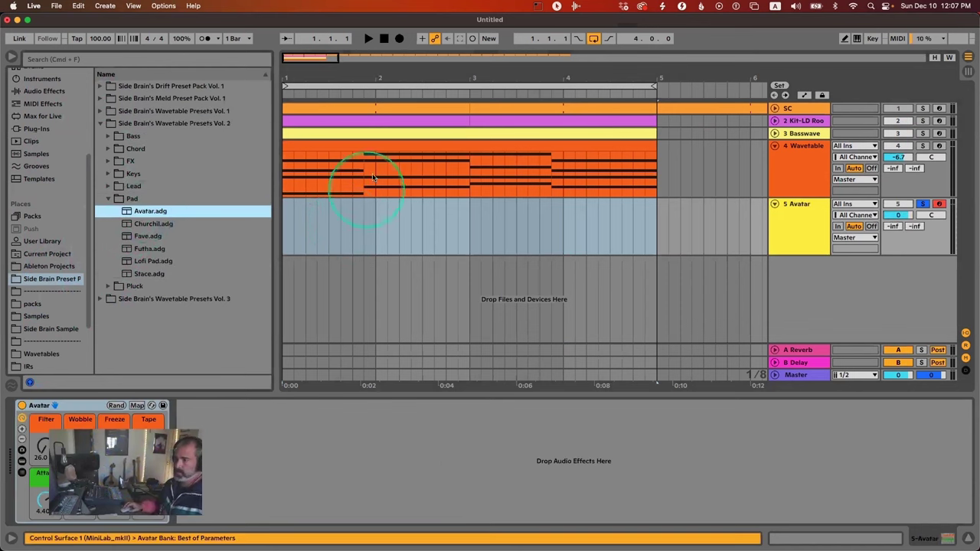
# Step: Copy the Wavetable chord clip to the Avatar track and set that track's volume to -14.9 dB during playback
pyautogui.moveTo(385, 143); pyautogui.dragTo(379, 208)
pyautogui.press('space')
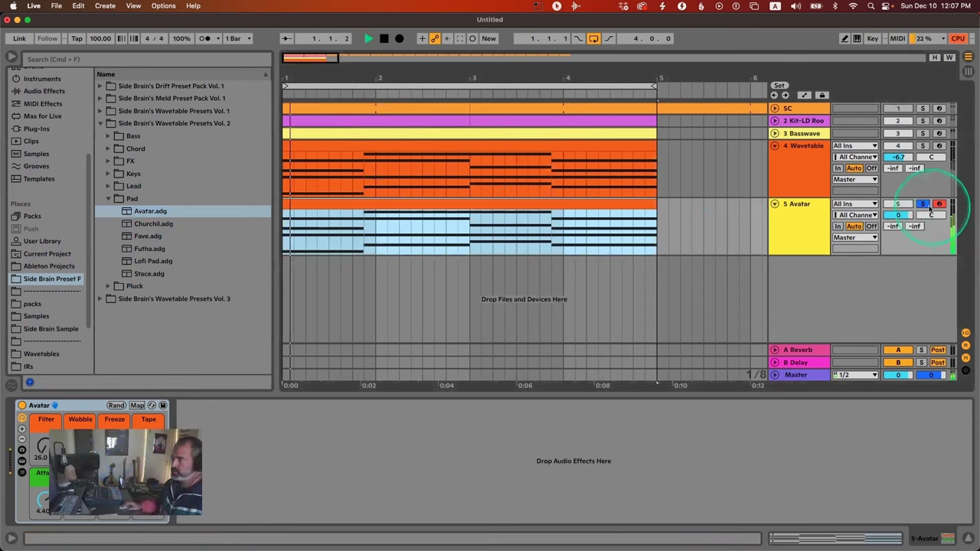
pyautogui.moveTo(899, 216); pyautogui.dragTo(907, 219)
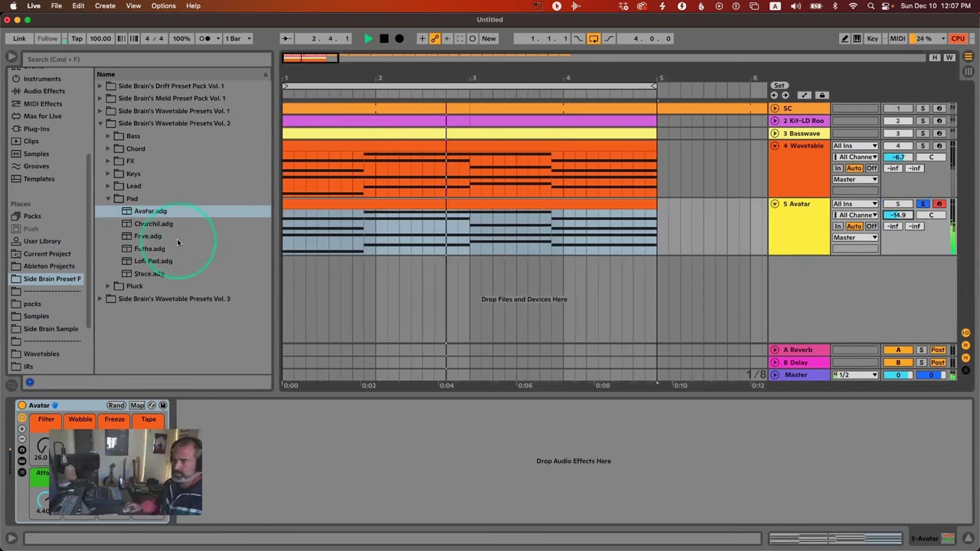
# Step: Try the Lofi Pad.adg preset from Vol. 2 and the Horn Tapes.adg and Respecta Particles.adg pads from Vol. 1 on the pad track
pyautogui.moveTo(153, 261); pyautogui.dragTo(306, 237)
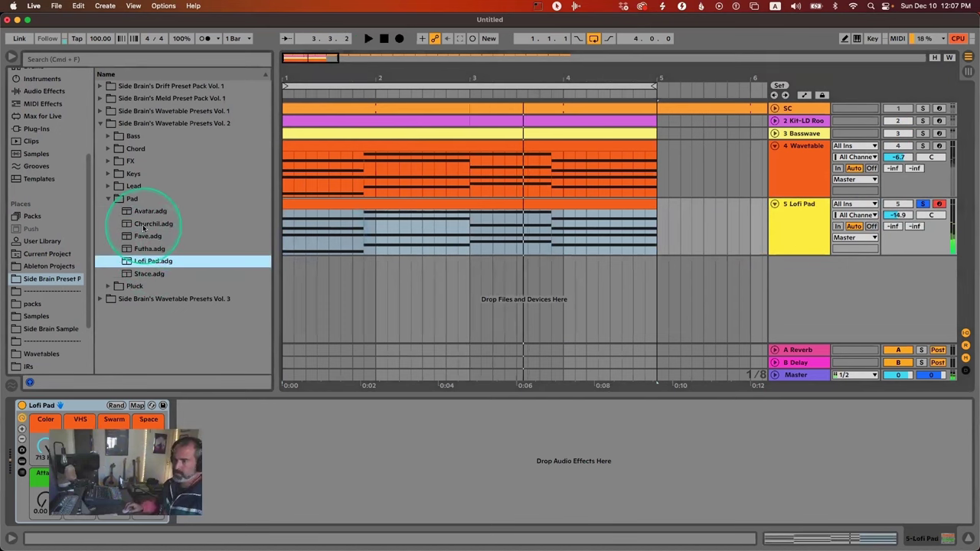
pyautogui.press('space')
pyautogui.click(109, 199)
pyautogui.click(100, 111)
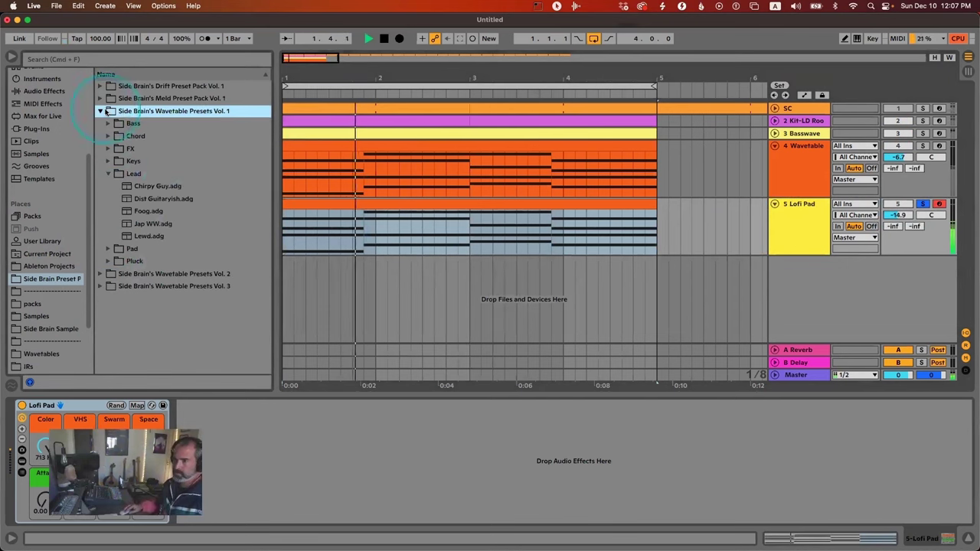
pyautogui.click(115, 186)
pyautogui.click(108, 173)
pyautogui.click(109, 186)
pyautogui.click(176, 198)
pyautogui.click(230, 223)
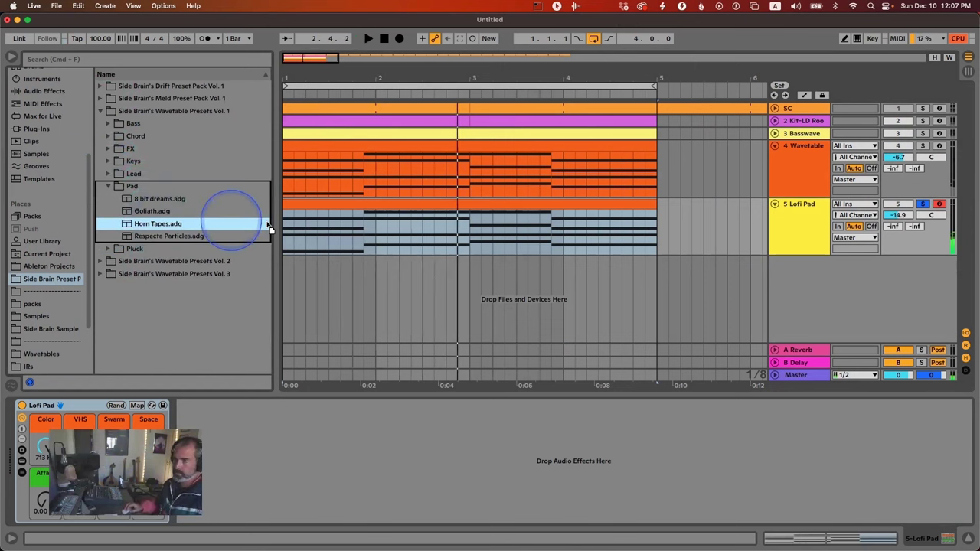
pyautogui.moveTo(268, 224); pyautogui.dragTo(373, 227)
pyautogui.moveTo(173, 235); pyautogui.dragTo(350, 232)
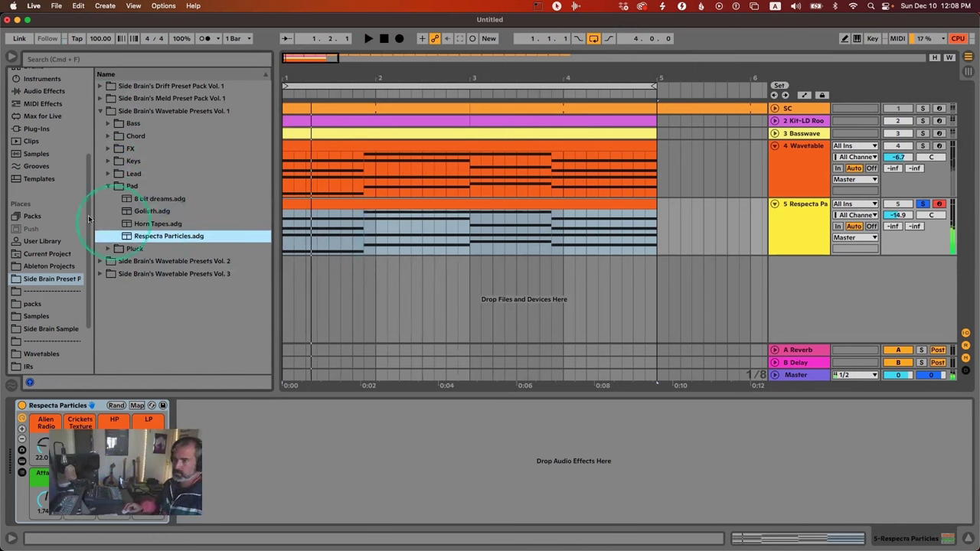
# Step: Load Avatar.adg from Wavetable Presets Vol. 2 back onto the pad track and set its Filter macro to 648 Hz during playback
pyautogui.click(100, 111)
pyautogui.click(100, 123)
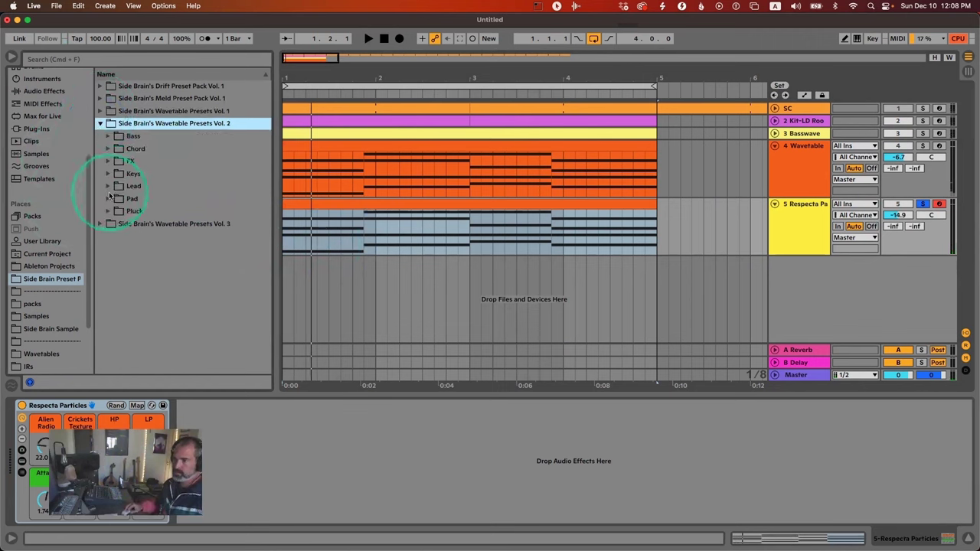
pyautogui.click(110, 195)
pyautogui.press('Down')
pyautogui.press('Return')
pyautogui.press('space')
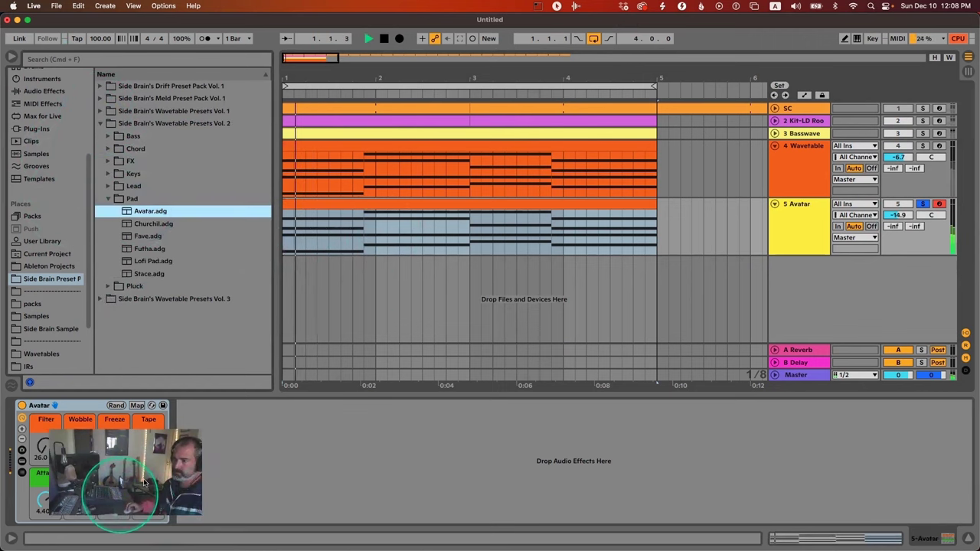
pyautogui.moveTo(45, 446)
pyautogui.mouseDown()
pyautogui.moveTo(45, 414)
pyautogui.moveTo(46, 432)
pyautogui.mouseUp()
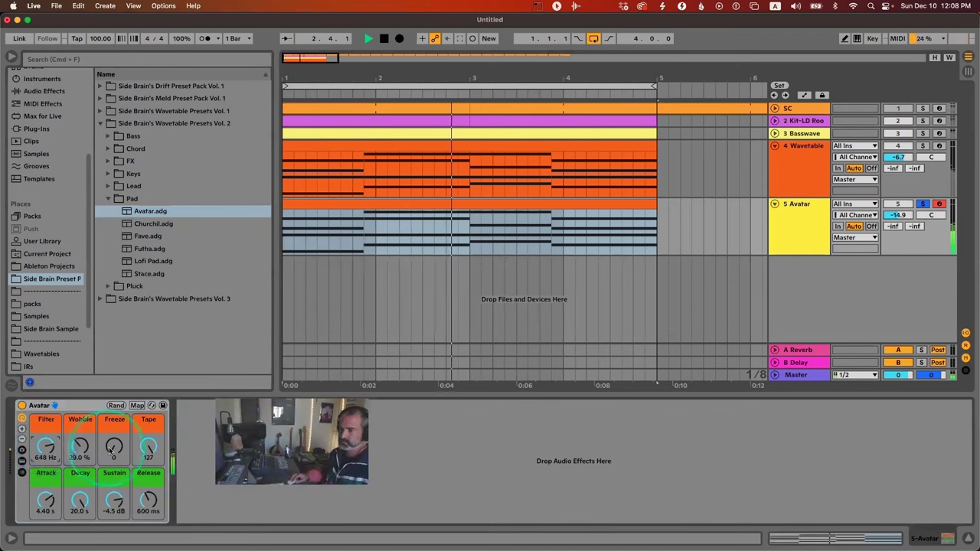
pyautogui.doubleClick(398, 201)
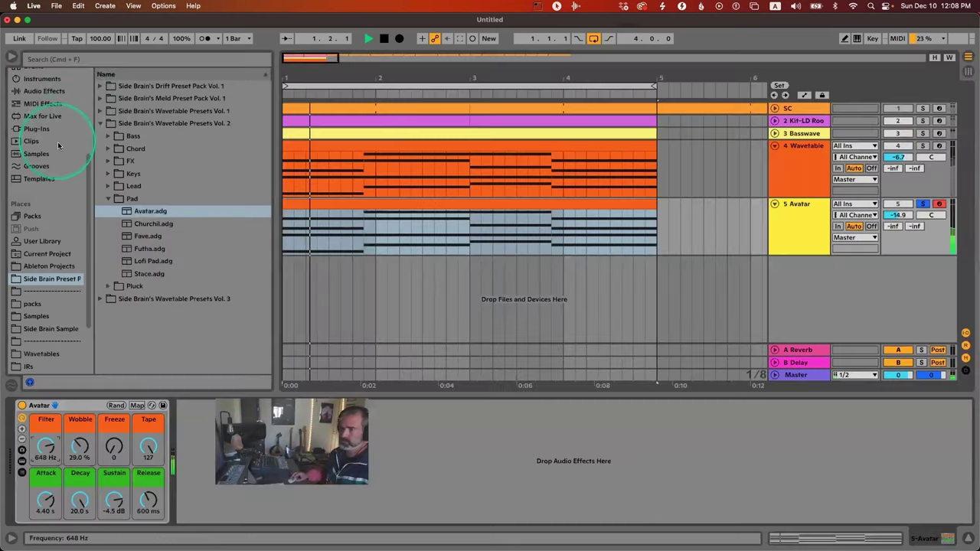
# Step: Add a band-pass Auto Filter at 972 Hz with 28% resonance to the Avatar track and set the track volume to -13.3 dB
pyautogui.click(46, 90)
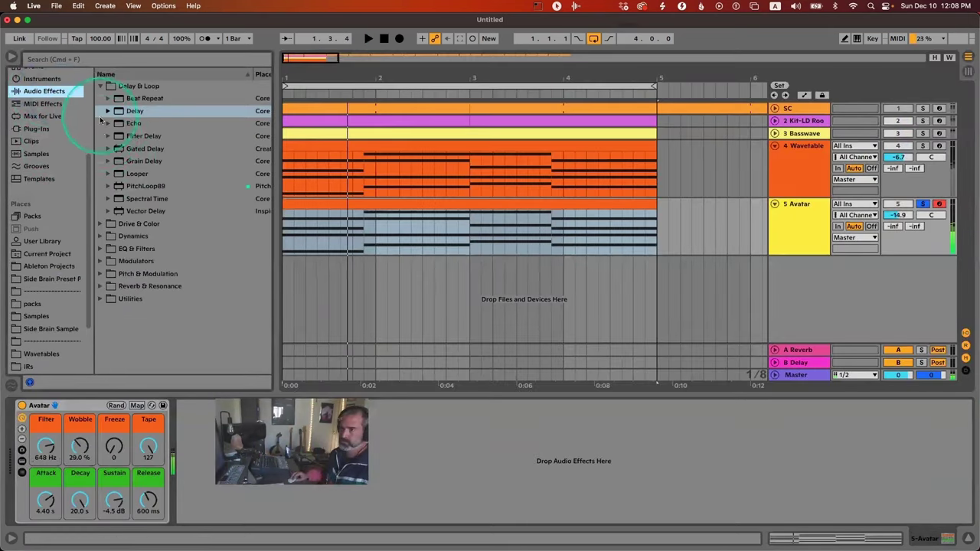
pyautogui.click(100, 87)
pyautogui.click(99, 123)
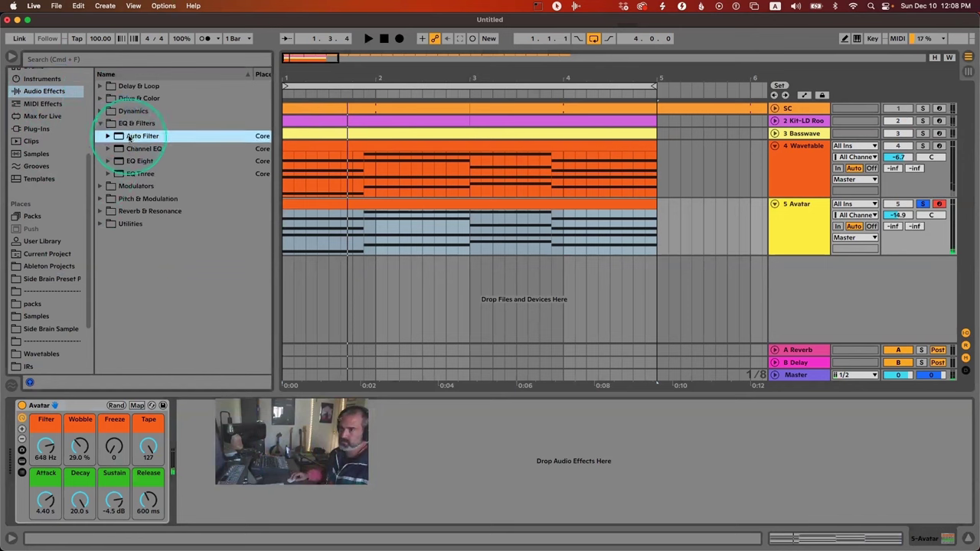
pyautogui.moveTo(130, 136); pyautogui.dragTo(222, 459)
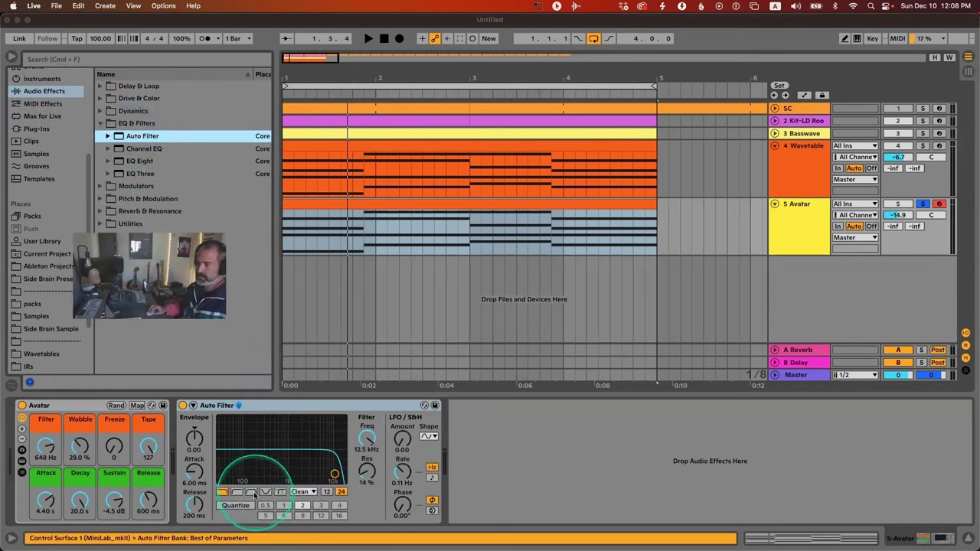
pyautogui.click(252, 493)
pyautogui.press('space')
pyautogui.moveTo(335, 474); pyautogui.dragTo(287, 466)
pyautogui.moveTo(899, 216); pyautogui.dragTo(899, 209)
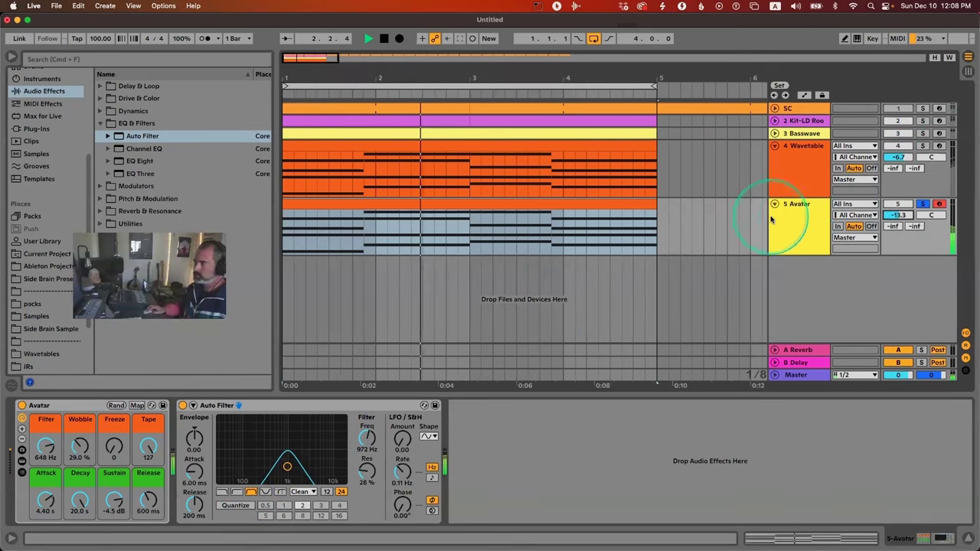
pyautogui.press('space')
# Step: Add the 8 Comp.adv compressor after the Auto Filter on the Avatar track and sidechain it from the SC track
pyautogui.scroll(5, 51, 117)
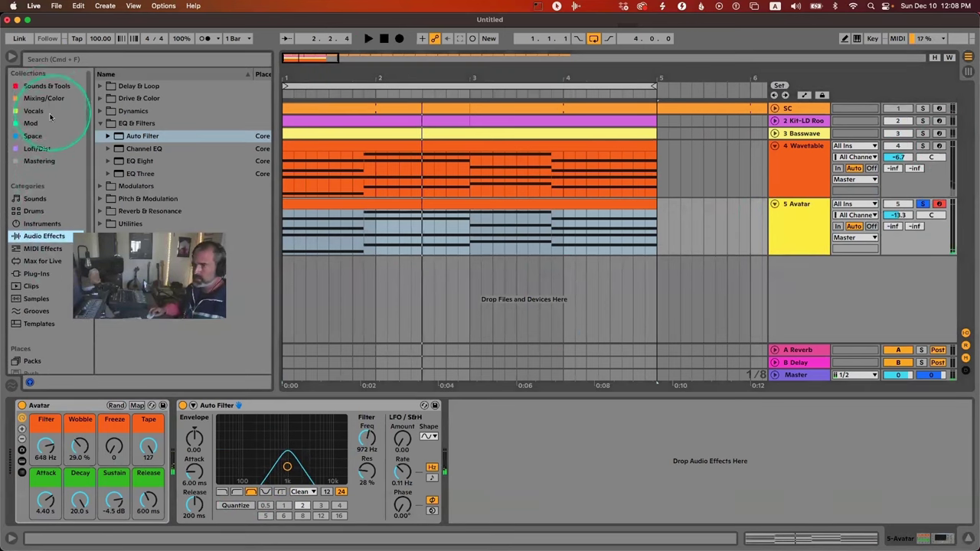
pyautogui.click(53, 100)
pyautogui.moveTo(129, 88); pyautogui.dragTo(564, 405)
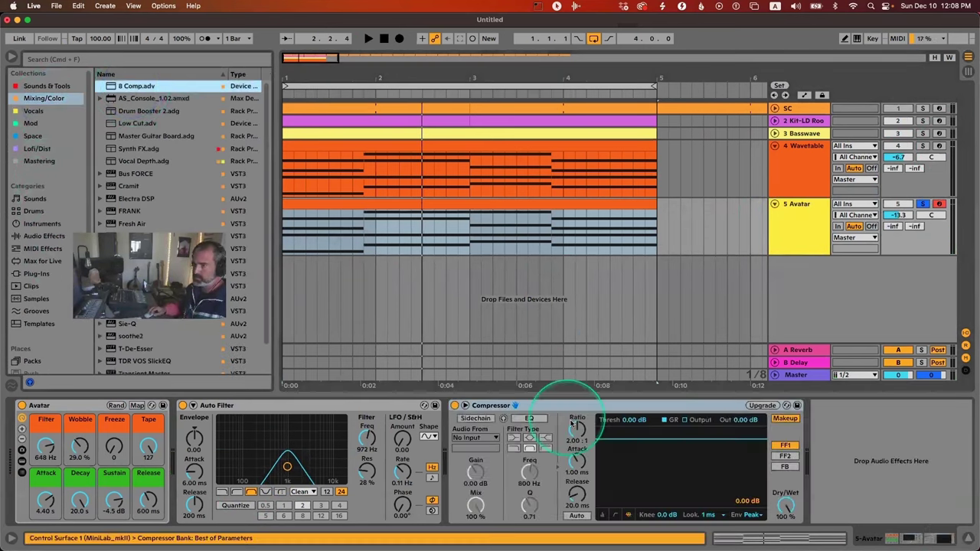
pyautogui.click(488, 437)
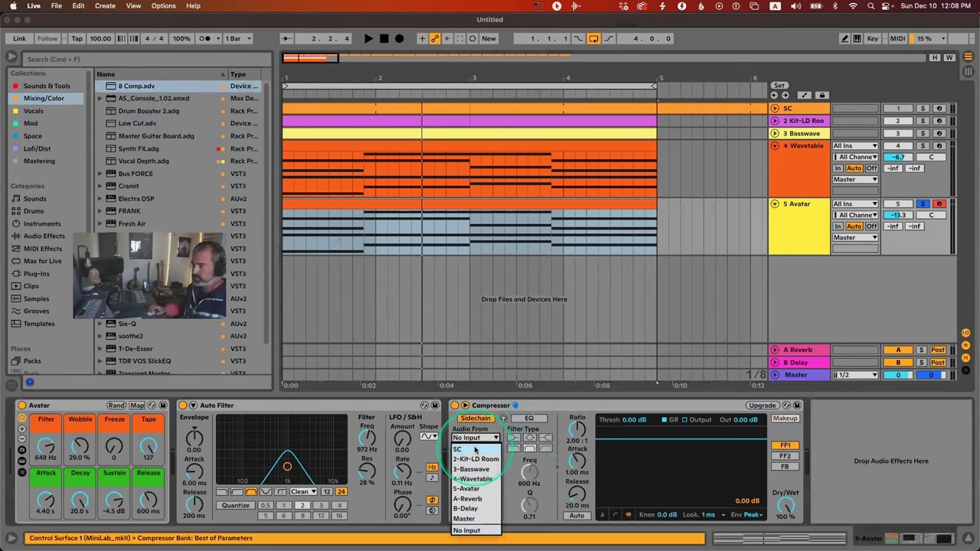
pyautogui.click(475, 449)
# Step: Set the Avatar compressor to a -57.4 dB threshold, 0.01 ms attack and 106 ms release, and start playback
pyautogui.moveTo(677, 440); pyautogui.dragTo(678, 504)
pyautogui.moveTo(582, 465); pyautogui.dragTo(582, 521)
pyautogui.moveTo(575, 493); pyautogui.dragTo(576, 464)
pyautogui.press('space')
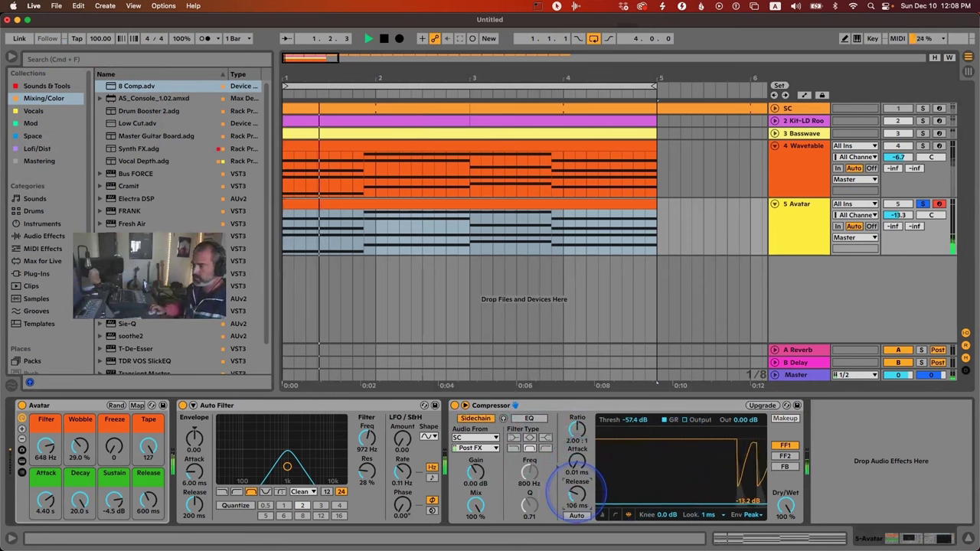
# Step: Balance the Avatar volume at -10.9 dB against the soloed Wavetable track and clear both solos
pyautogui.click(923, 145)
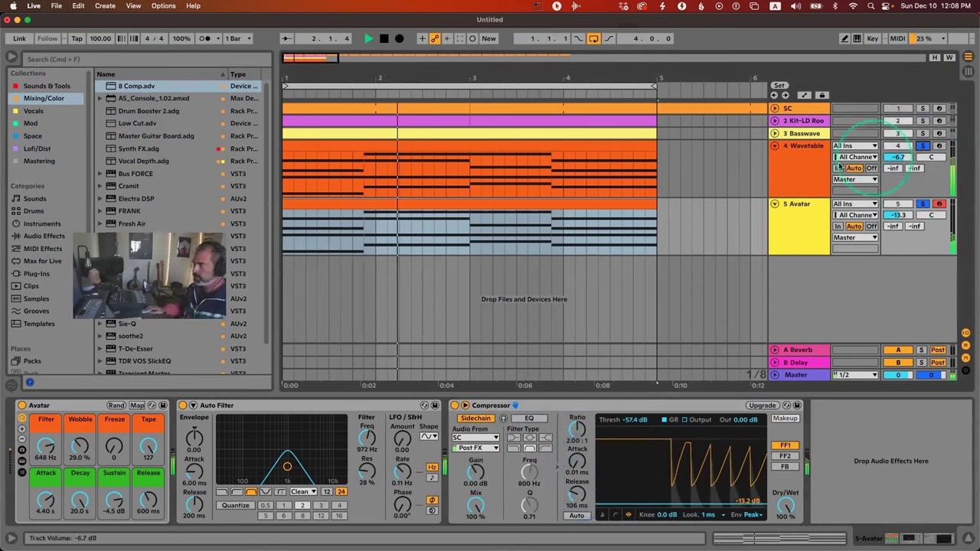
pyautogui.click(783, 164)
pyautogui.click(782, 207)
pyautogui.click(780, 164)
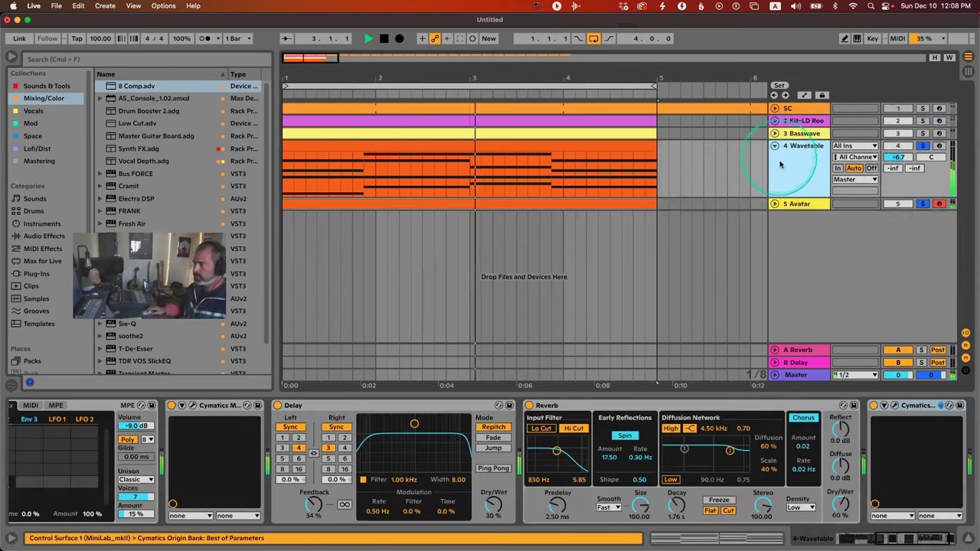
pyautogui.click(775, 204)
pyautogui.click(886, 217)
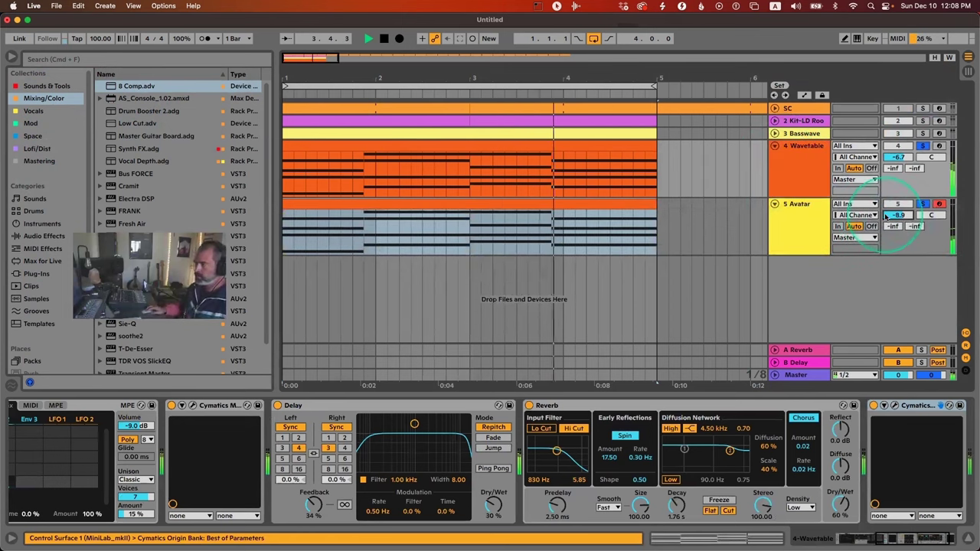
pyautogui.moveTo(899, 215); pyautogui.dragTo(899, 230)
pyautogui.click(922, 204)
# Step: Collapse the Wavetable and Avatar tracks in the arrangement and show the Avatar track's devices
pyautogui.click(787, 188)
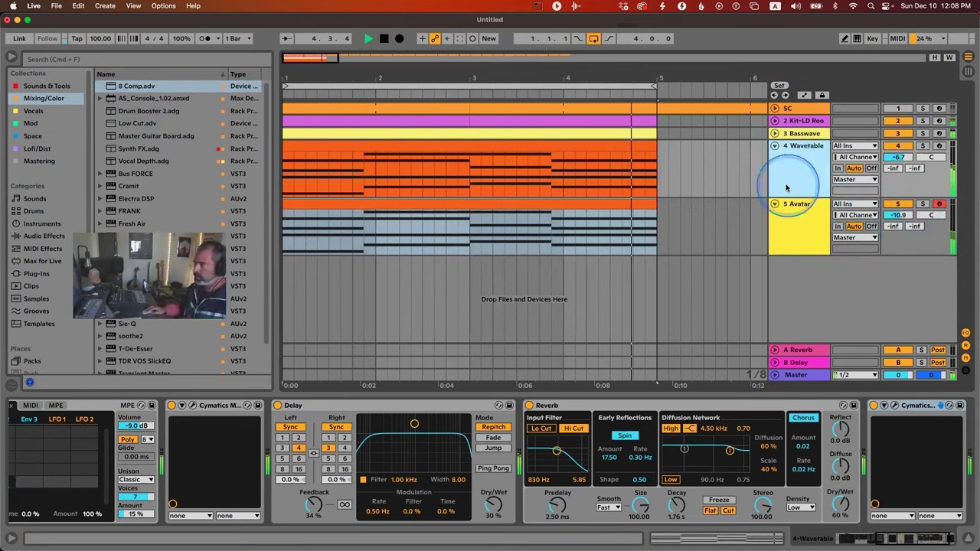
pyautogui.click(775, 146)
pyautogui.click(776, 159)
pyautogui.click(775, 159)
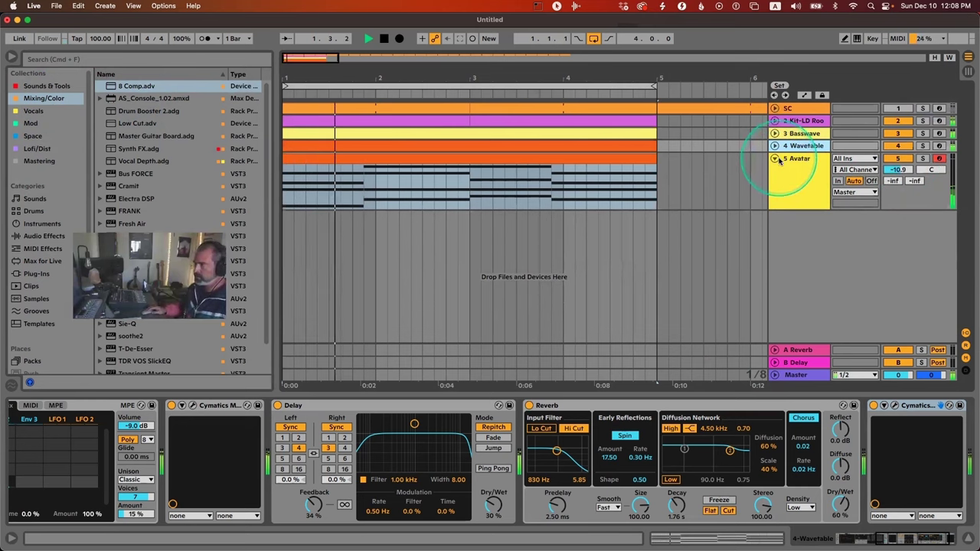
pyautogui.click(775, 159)
pyautogui.click(793, 158)
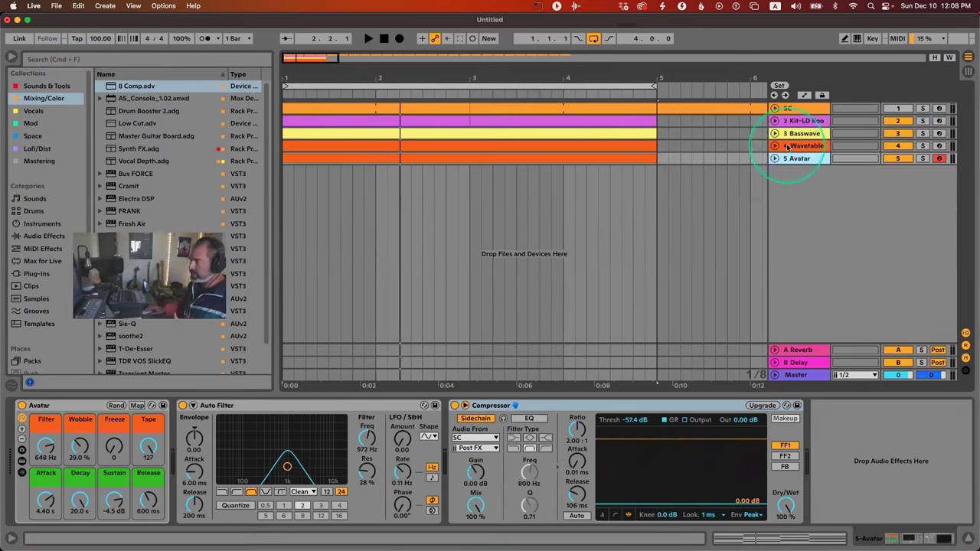
pyautogui.click(788, 147)
pyautogui.click(774, 146)
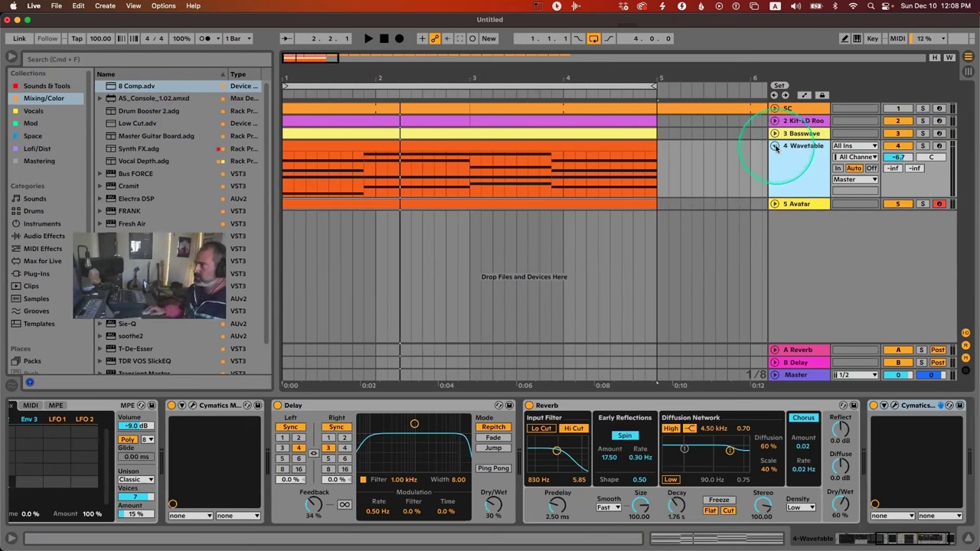
pyautogui.click(775, 147)
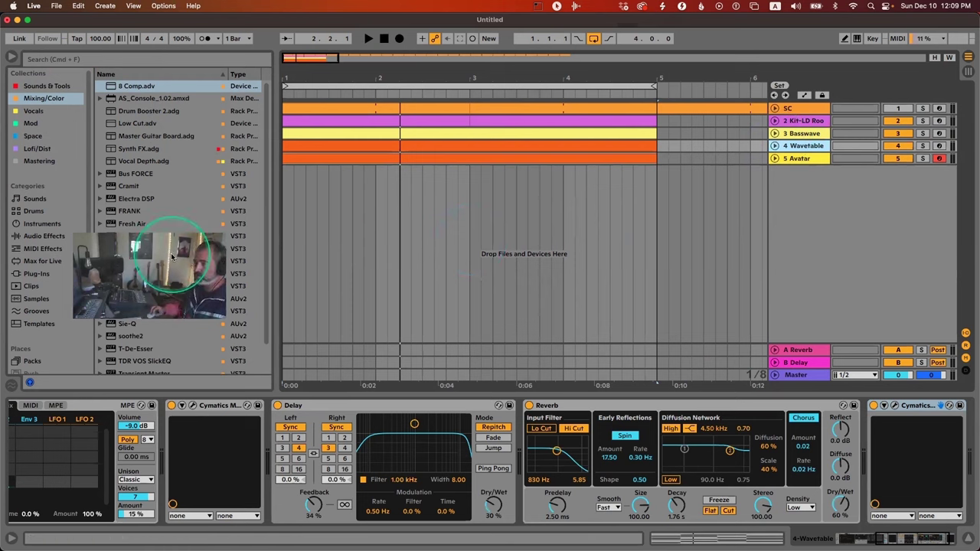
pyautogui.moveTo(181, 259); pyautogui.dragTo(201, 299)
# Step: Examine the notes of each chord in the four-bar Wavetable clip and return to the arrangement
pyautogui.click(780, 145)
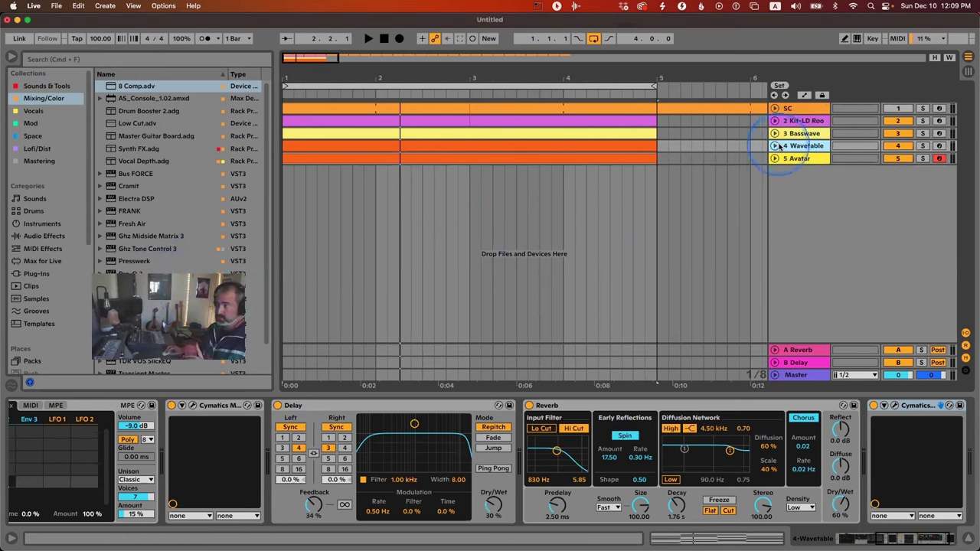
pyautogui.click(776, 146)
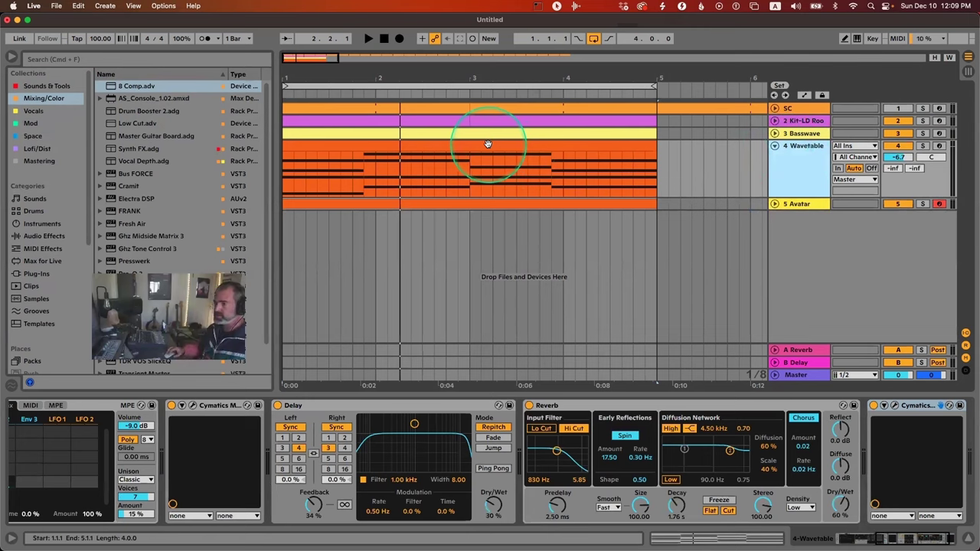
pyautogui.doubleClick(488, 144)
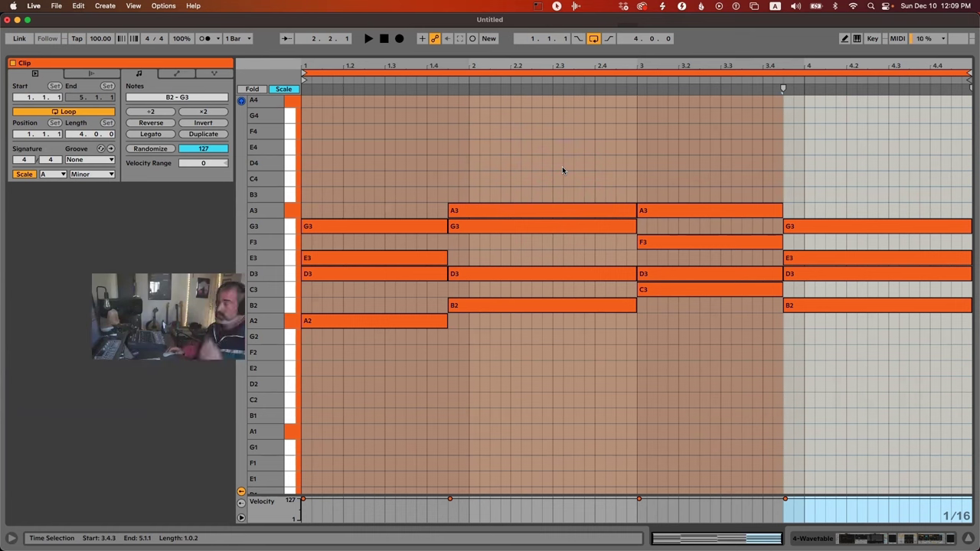
pyautogui.click(648, 174)
pyautogui.click(576, 58)
pyautogui.click(657, 184)
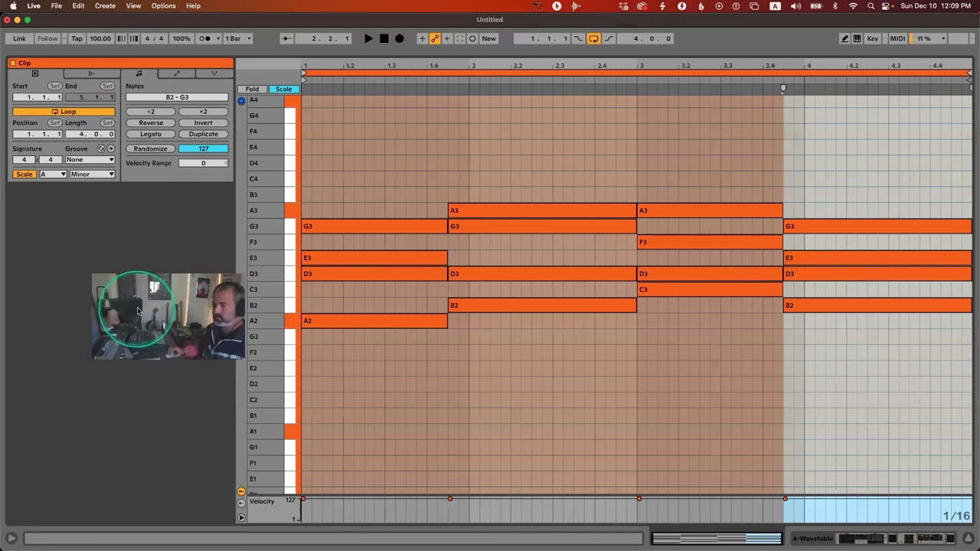
pyautogui.moveTo(135, 313); pyautogui.dragTo(83, 327)
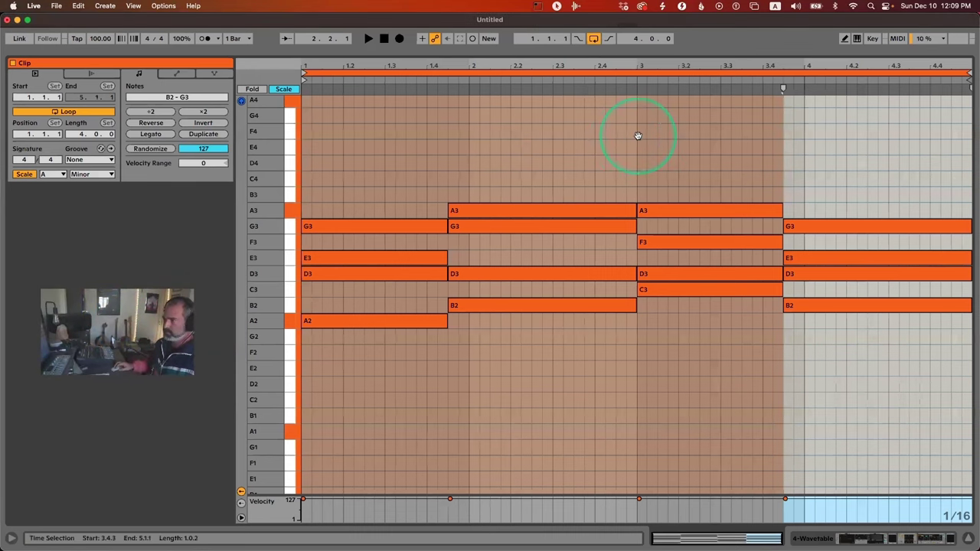
pyautogui.hotkey('shift', 'Tab')
# Step: Collapse the Wavetable track and insert a new MIDI track below the Avatar track
pyautogui.click(816, 168)
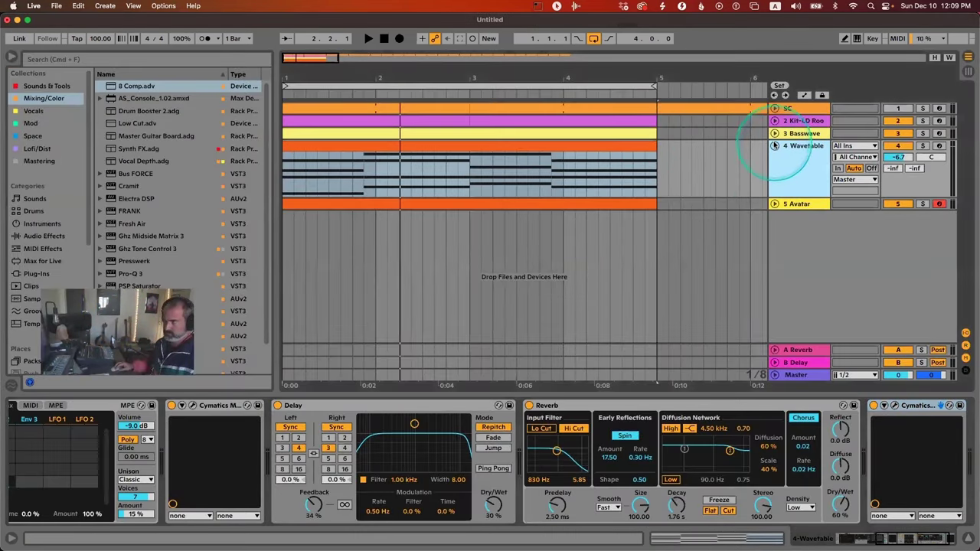
pyautogui.click(775, 145)
pyautogui.click(806, 204)
pyautogui.press('super+shift+t')
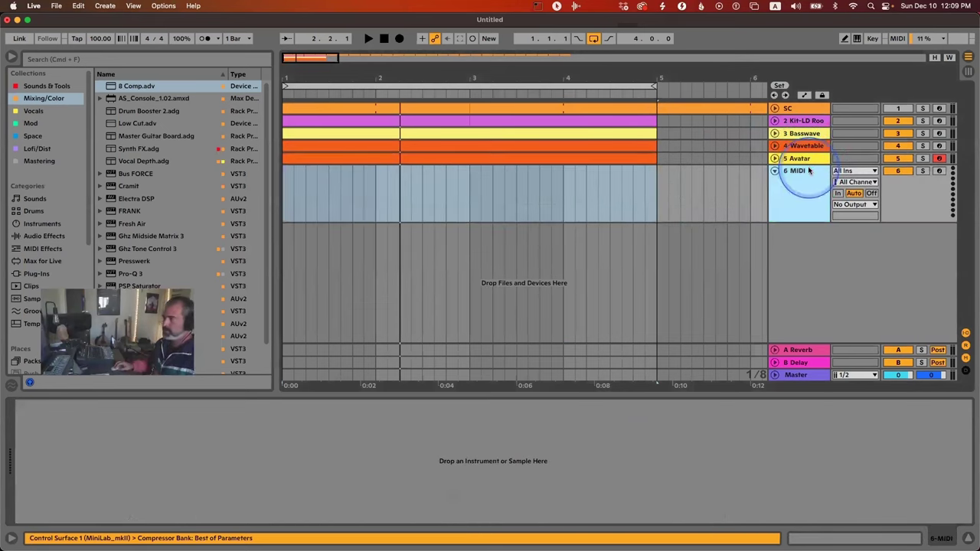
# Step: Load Wavetable on the new MIDI track and set its amp envelope to 647 ms decay, 0.0 dB sustain and 55.8 ms release
pyautogui.click(47, 223)
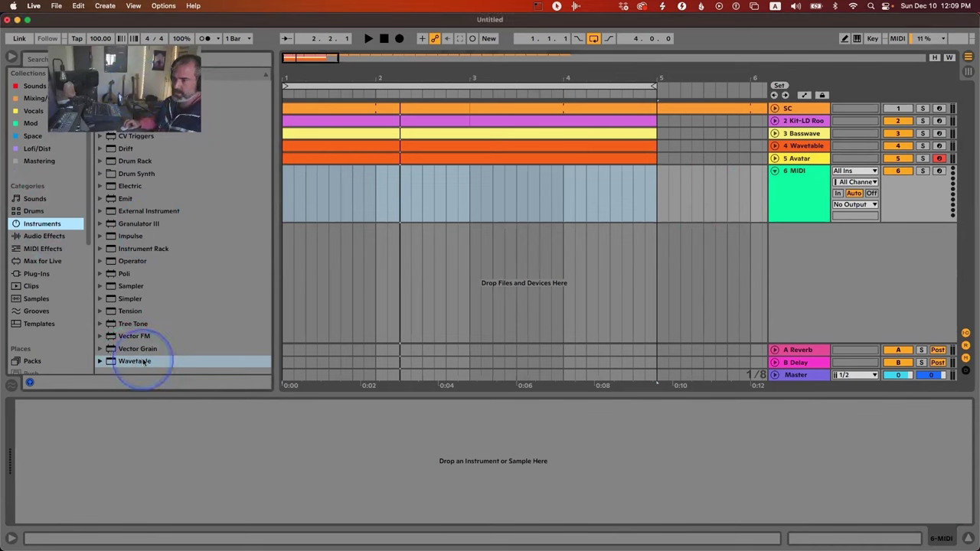
pyautogui.moveTo(124, 361); pyautogui.dragTo(462, 180)
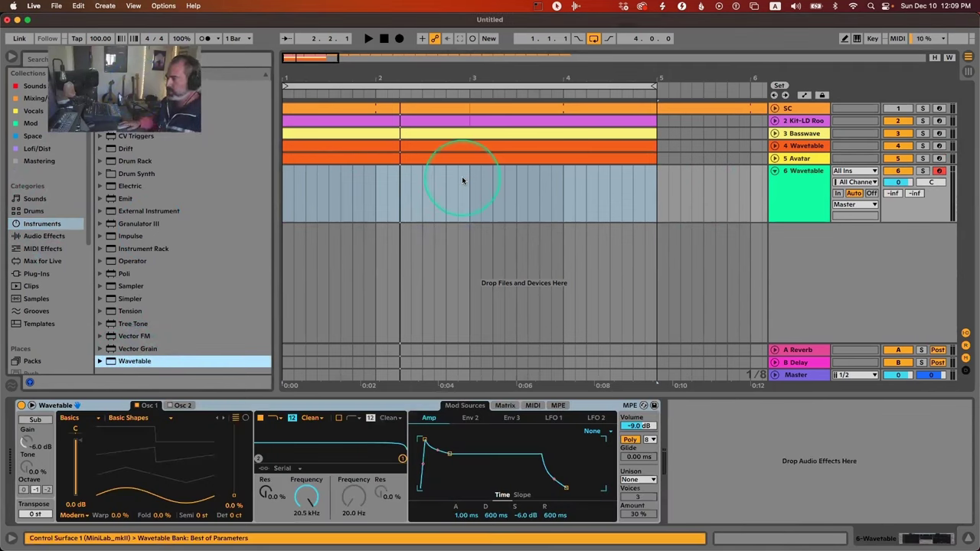
pyautogui.moveTo(449, 454); pyautogui.dragTo(450, 440)
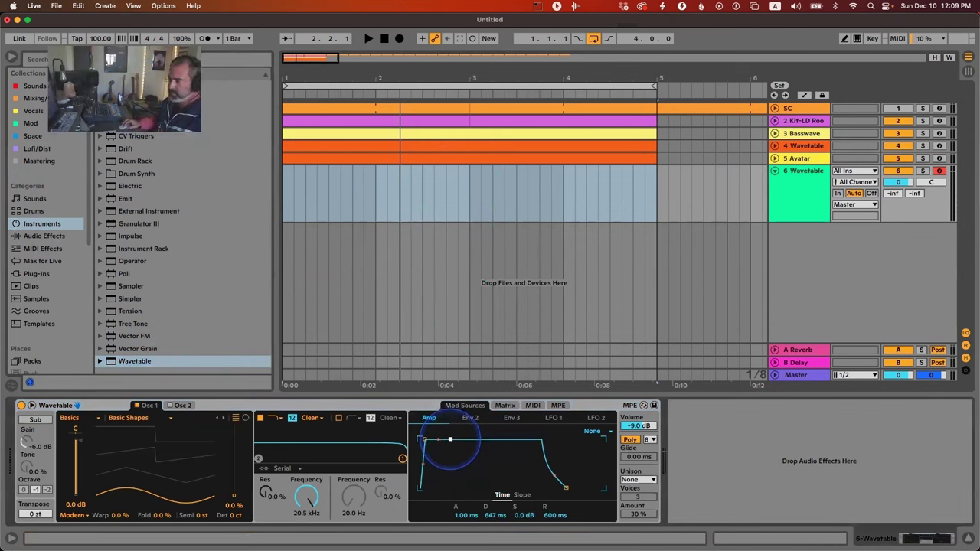
pyautogui.moveTo(566, 487); pyautogui.dragTo(555, 487)
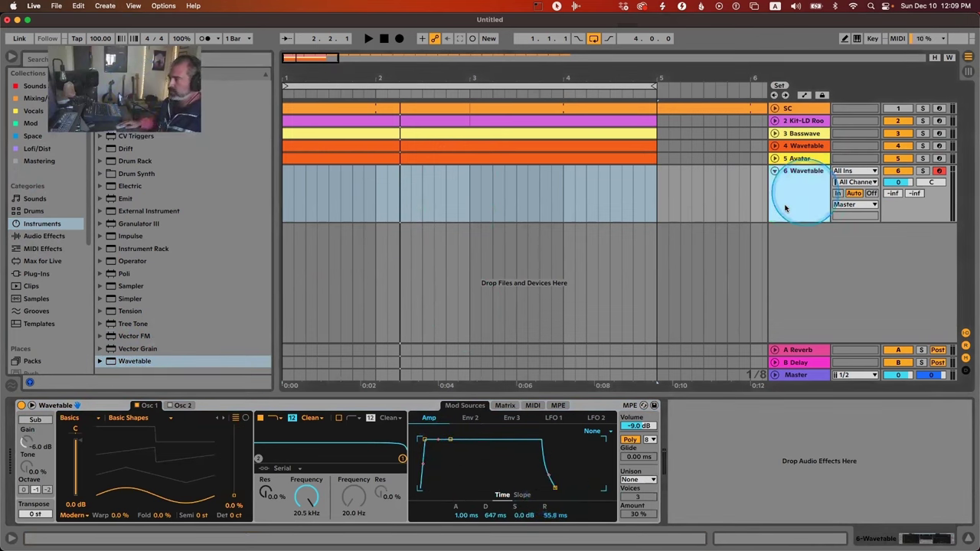
# Step: Add an Arpeggiator before Wavetable on the new track and paste the four-bar chord clip into the track
pyautogui.click(46, 248)
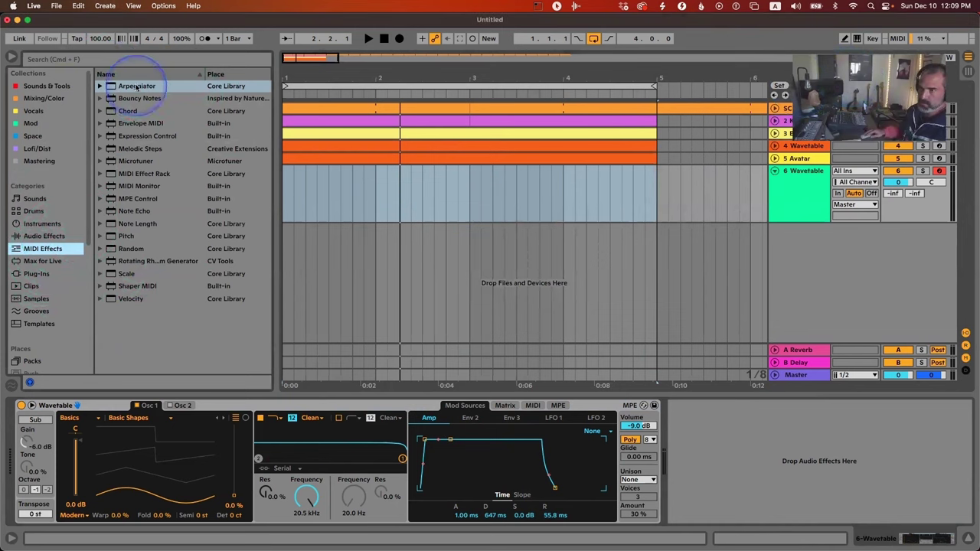
pyautogui.moveTo(137, 86); pyautogui.dragTo(51, 425)
pyautogui.press('super+v')
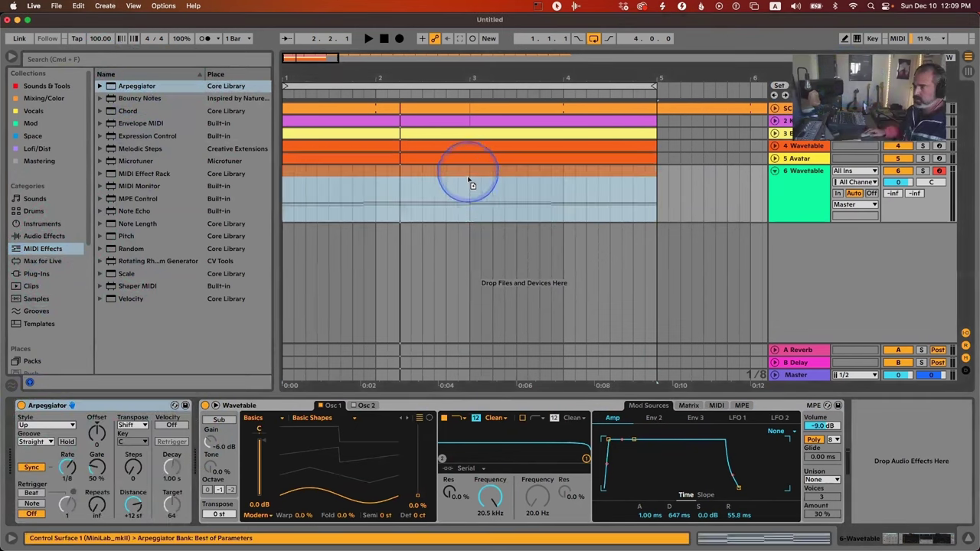
# Step: Solo the new Wavetable track and play back its arpeggiated chords
pyautogui.click(784, 193)
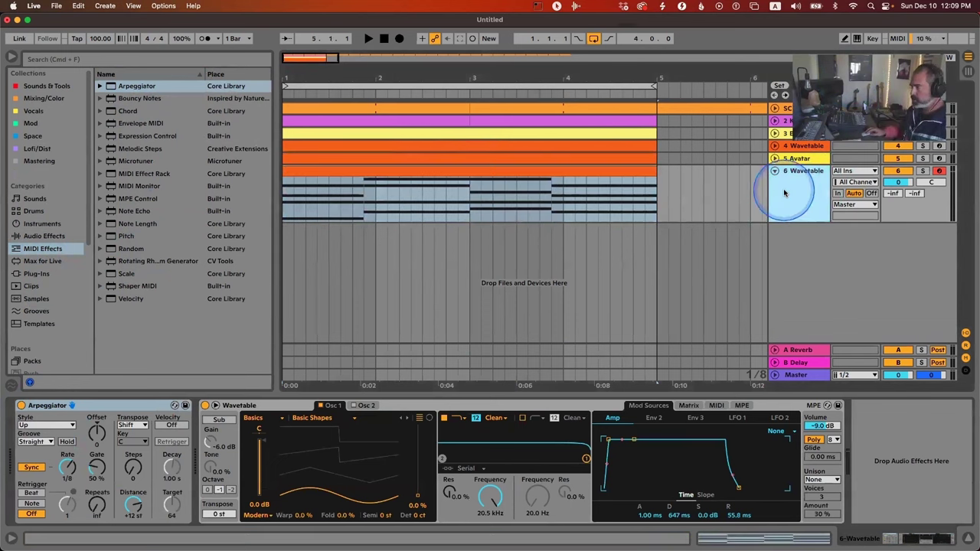
pyautogui.click(923, 172)
pyautogui.click(558, 184)
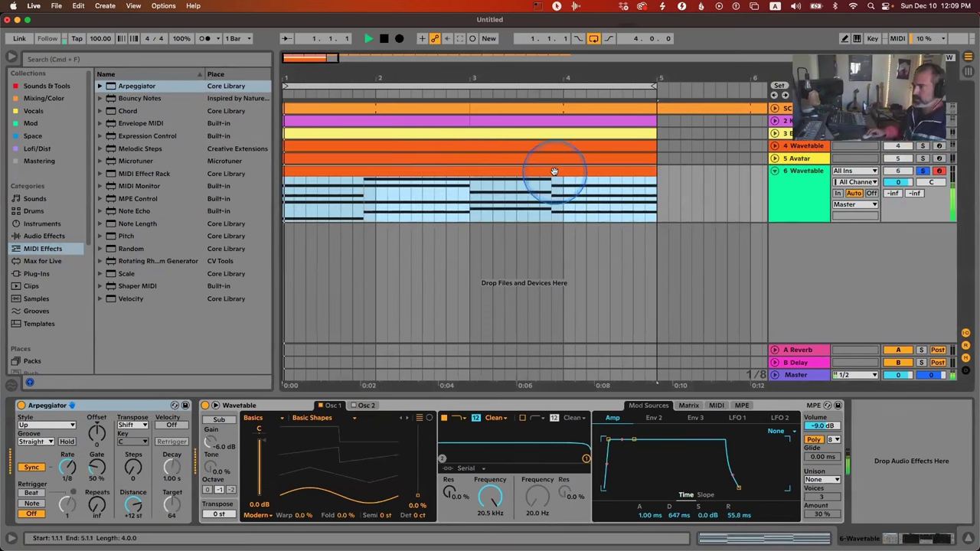
pyautogui.press('space')
pyautogui.press('space')
# Step: Transpose all notes of the pasted clip up two octaves and return to the track's devices
pyautogui.click(473, 179)
pyautogui.doubleClick(475, 171)
pyautogui.press('super+a')
pyautogui.hotkey('shift', 'Up')
pyautogui.hotkey('shift', 'Up')
pyautogui.press('space')
pyautogui.hotkey('shift', 'Tab')
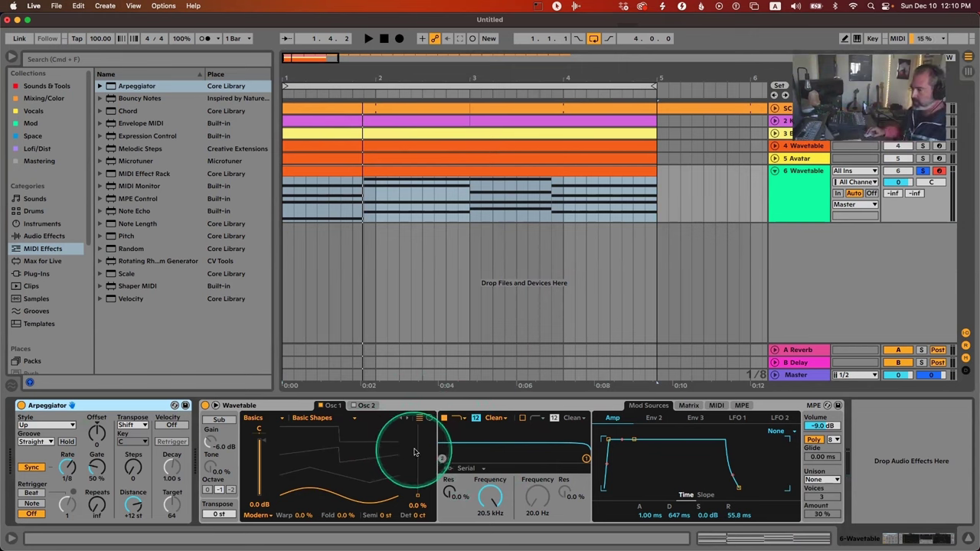
# Step: Set oscillator 1's position to 66%, filter 1 to 280 Hz, and the amp envelope to 294 ms decay and -56 dB sustain
pyautogui.moveTo(411, 485); pyautogui.dragTo(414, 484)
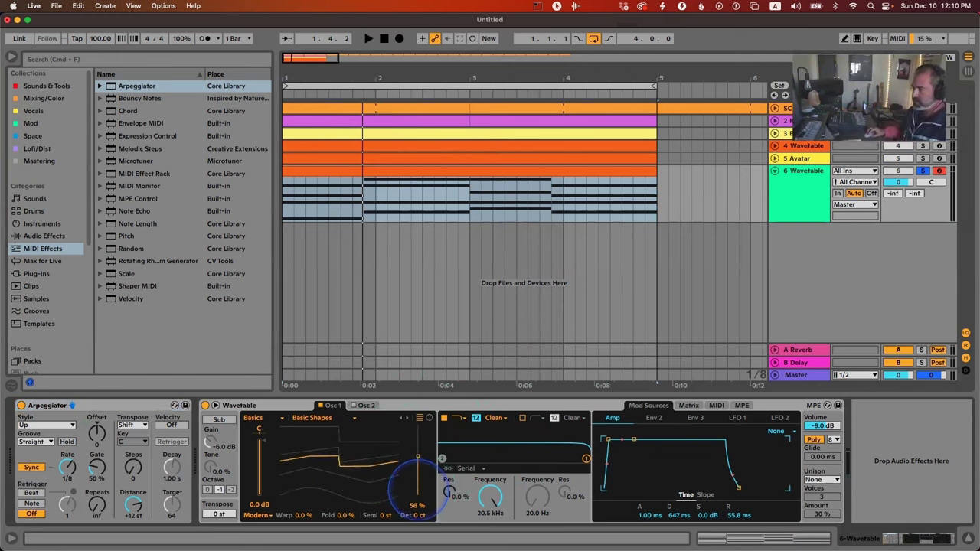
pyautogui.click(417, 445)
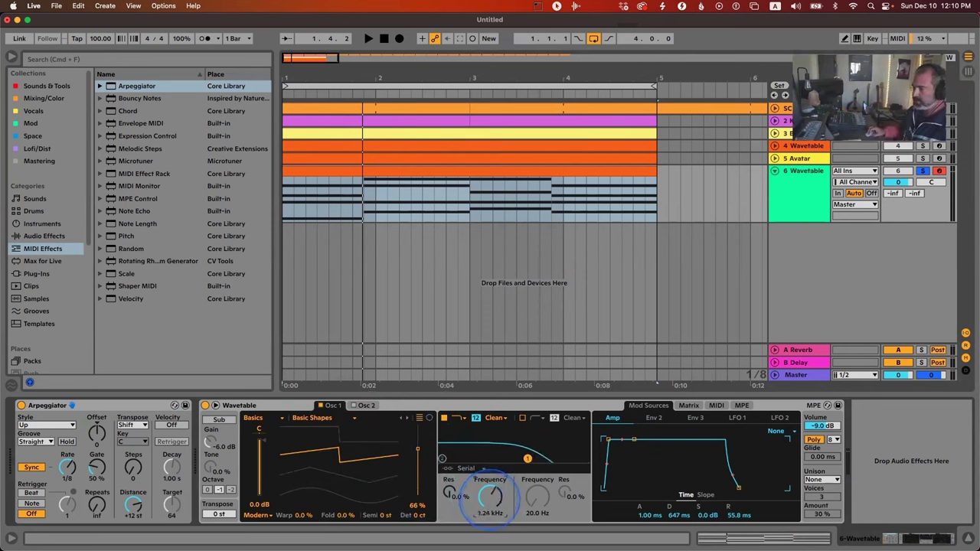
pyautogui.moveTo(634, 440); pyautogui.dragTo(630, 486)
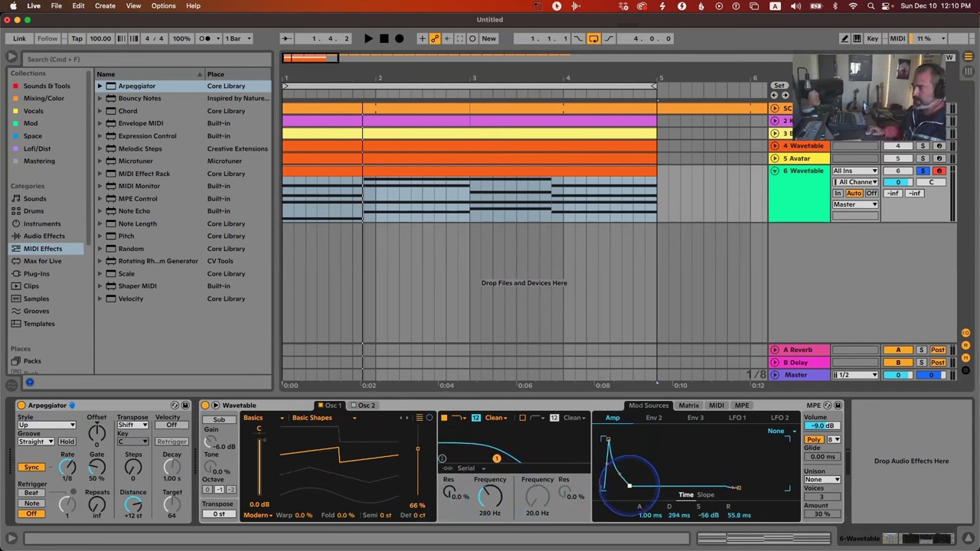
# Step: Modulate Filter 1 Freq from Amp by 31 and set the amp envelope to 44.7 ms attack, 259 ms decay and -inf dB sustain
pyautogui.click(688, 406)
pyautogui.press('space')
pyautogui.moveTo(657, 488); pyautogui.dragTo(660, 482)
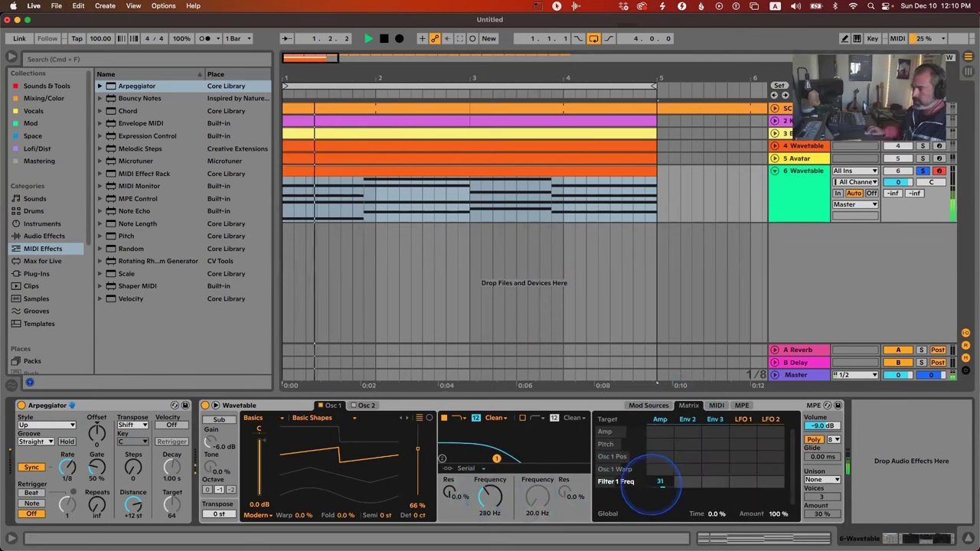
pyautogui.click(655, 405)
pyautogui.moveTo(612, 439); pyautogui.dragTo(617, 440)
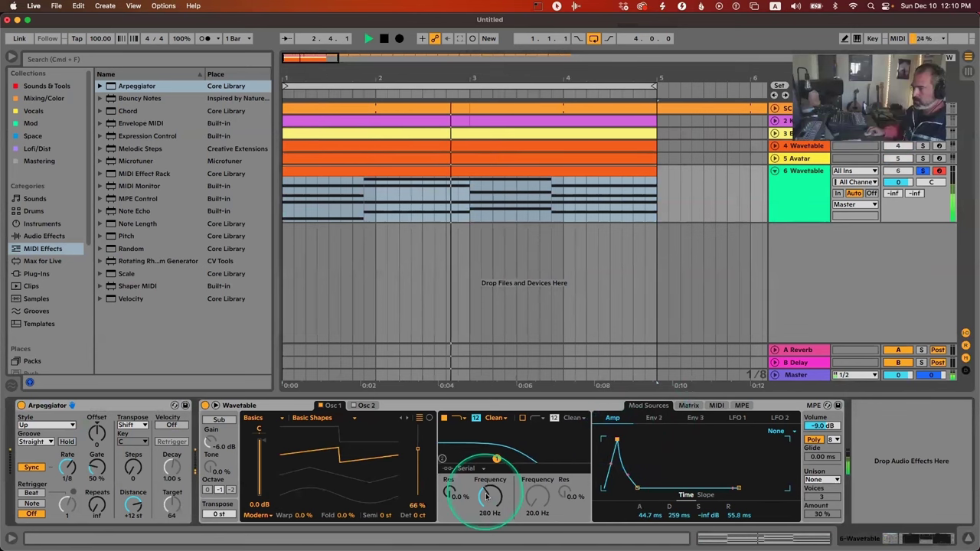
# Step: Lower filter 1's frequency to 93.3 Hz and reduce the Amp modulation of Filter 1 Freq to 23
pyautogui.moveTo(486, 493); pyautogui.dragTo(483, 501)
pyautogui.click(683, 406)
pyautogui.moveTo(660, 485); pyautogui.dragTo(660, 490)
# Step: Make Wavetable mono with Classic unison, 7 voices and 20% amount, and set its volume to -7.5 dB
pyautogui.click(814, 439)
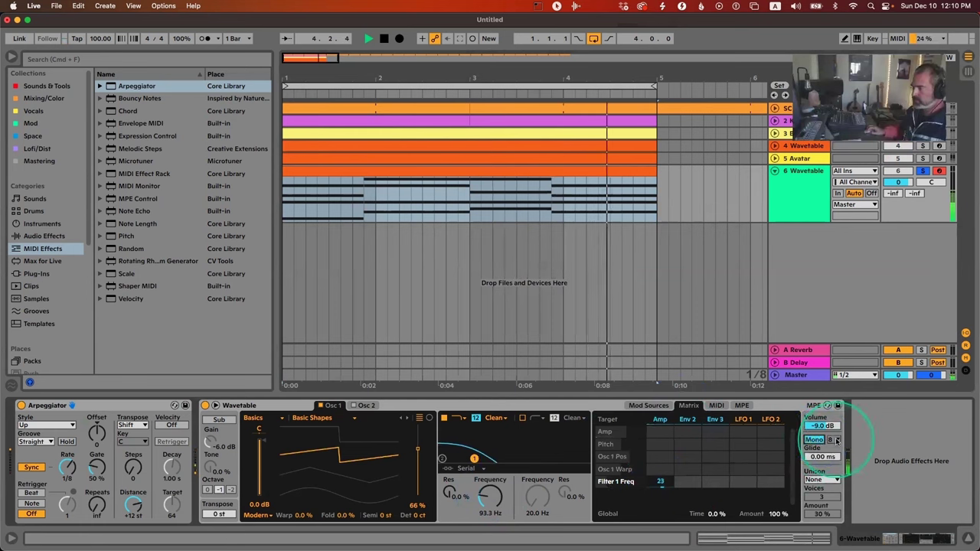
pyautogui.click(820, 479)
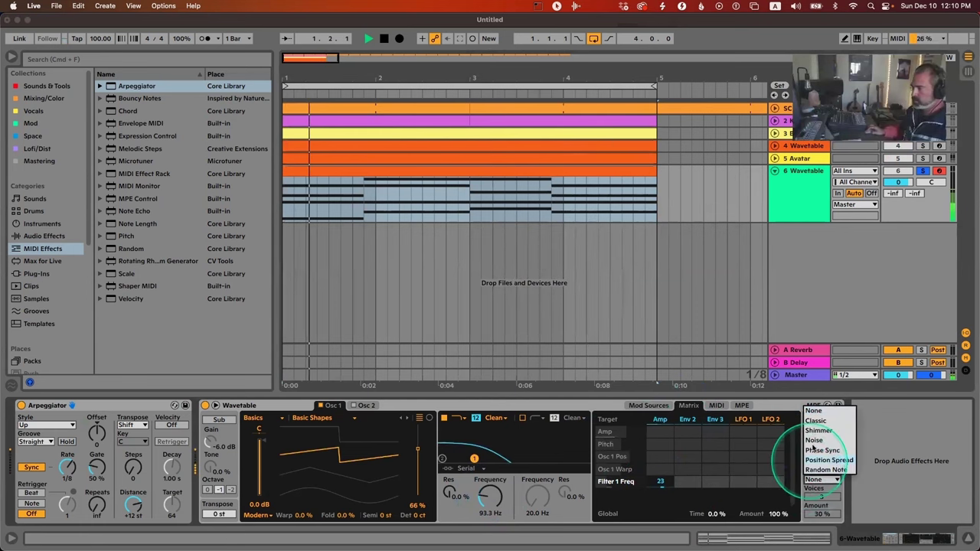
pyautogui.click(818, 421)
pyautogui.moveTo(821, 514); pyautogui.dragTo(825, 489)
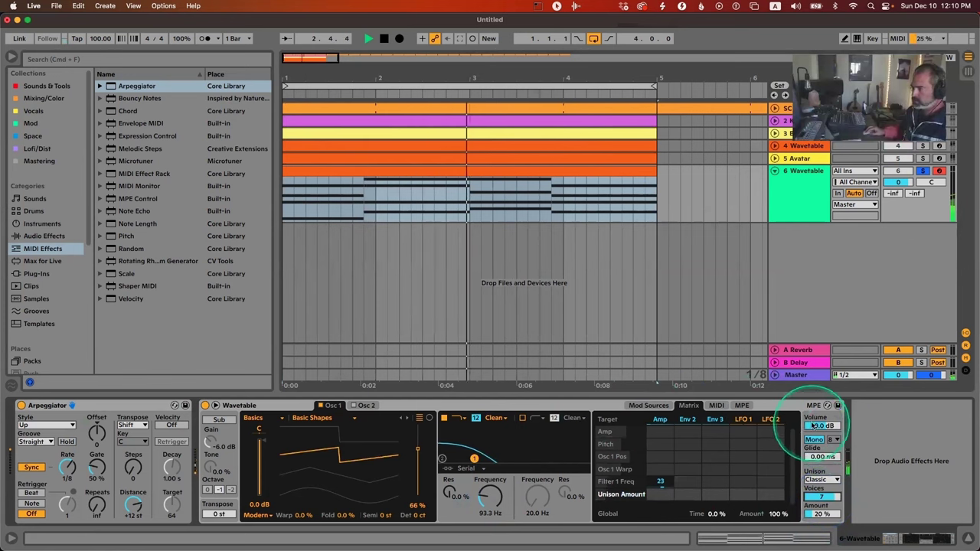
pyautogui.moveTo(816, 427); pyautogui.dragTo(816, 419)
# Step: Set oscillator 1's position to 63%, filter 1 to 130 Hz with a 24 dB slope, and its Amp modulation to 28
pyautogui.moveTo(487, 498); pyautogui.dragTo(486, 494)
pyautogui.moveTo(419, 449); pyautogui.dragTo(418, 455)
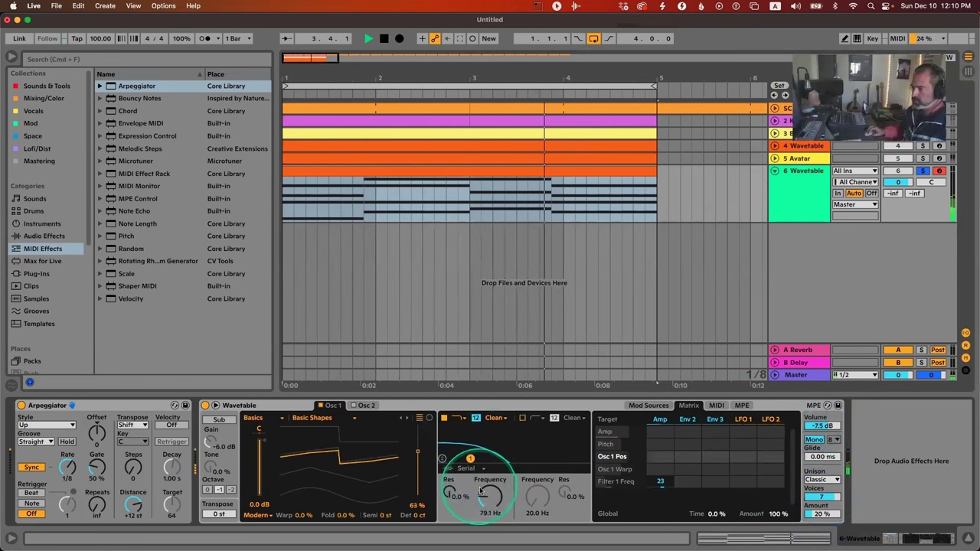
pyautogui.moveTo(485, 497); pyautogui.dragTo(485, 493)
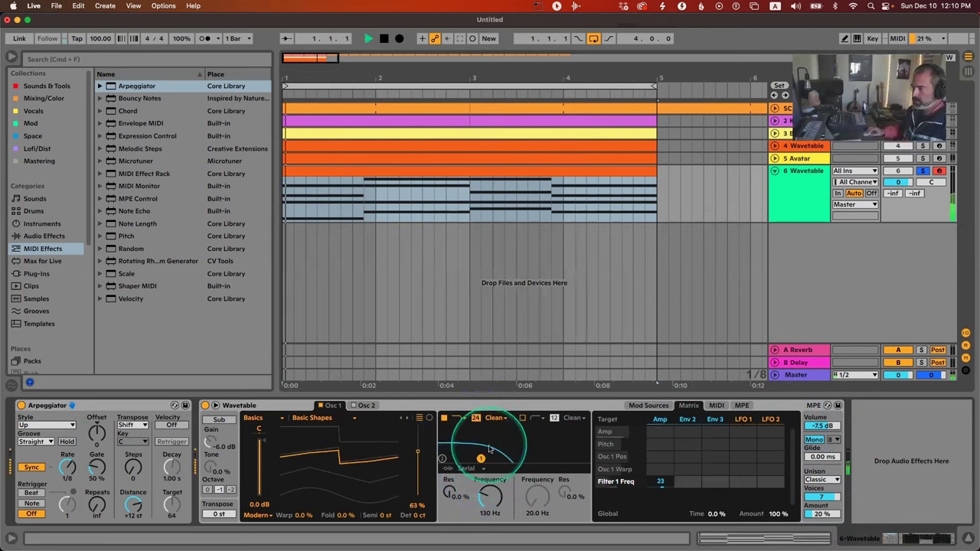
pyautogui.click(476, 418)
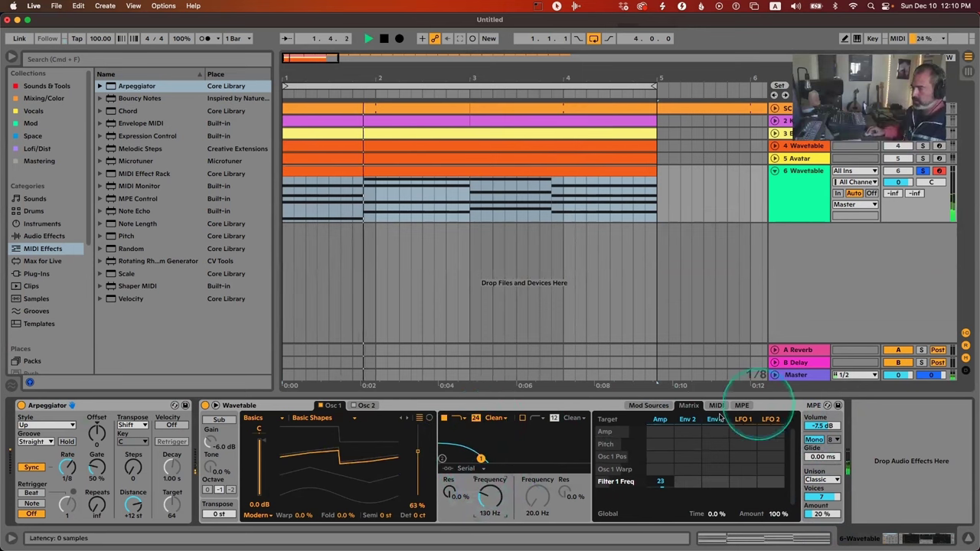
pyautogui.moveTo(671, 486); pyautogui.dragTo(669, 480)
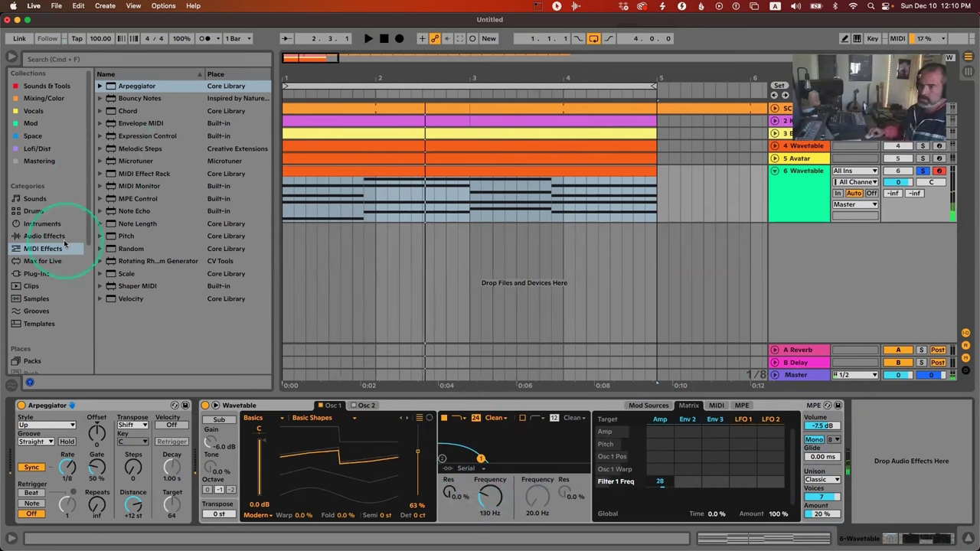
# Step: Add a Reverb after Wavetable on the new track and play the result
pyautogui.click(45, 236)
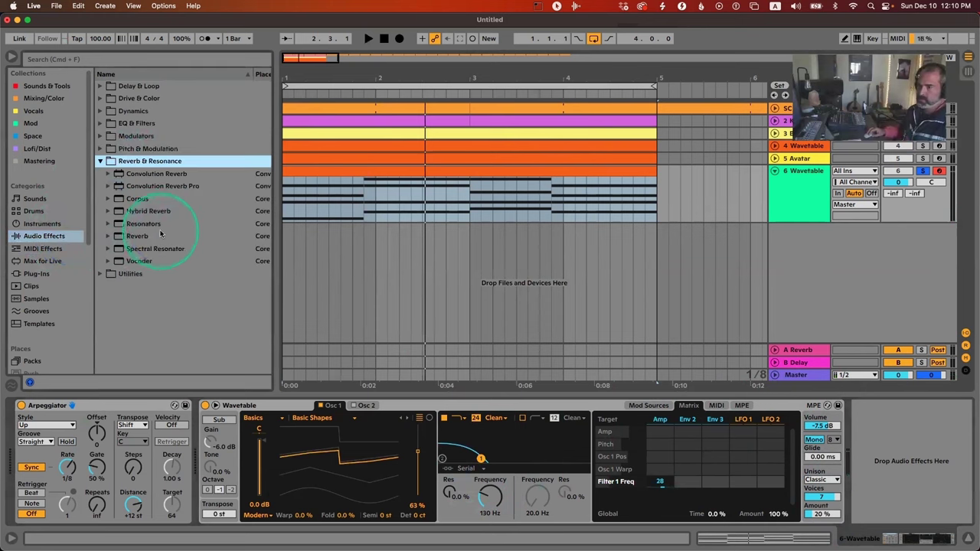
pyautogui.doubleClick(161, 235)
pyautogui.press('space')
pyautogui.press('space')
# Step: Browse the Delay presets and insert the Clean Delay preset Dotted Eighth Note between Wavetable and Reverb
pyautogui.click(99, 160)
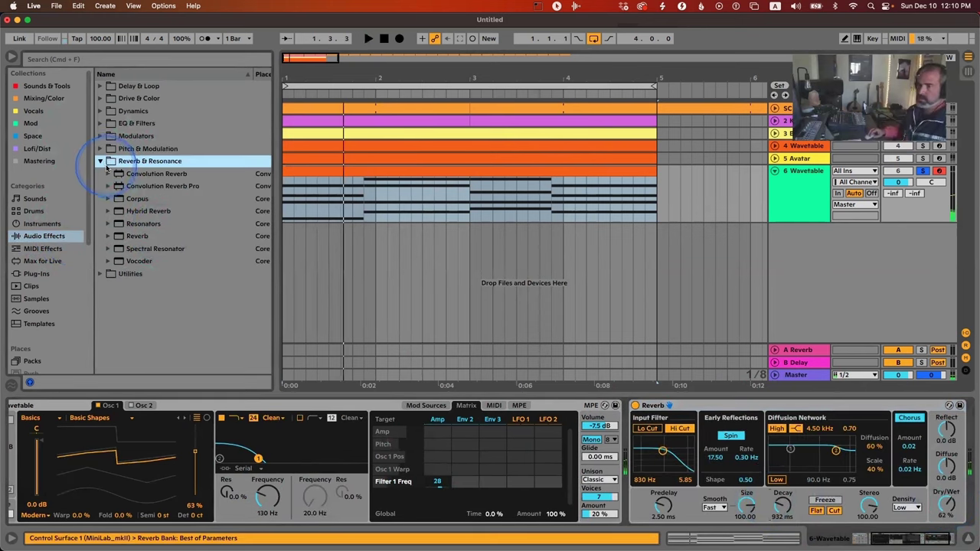
pyautogui.click(100, 87)
pyautogui.click(109, 111)
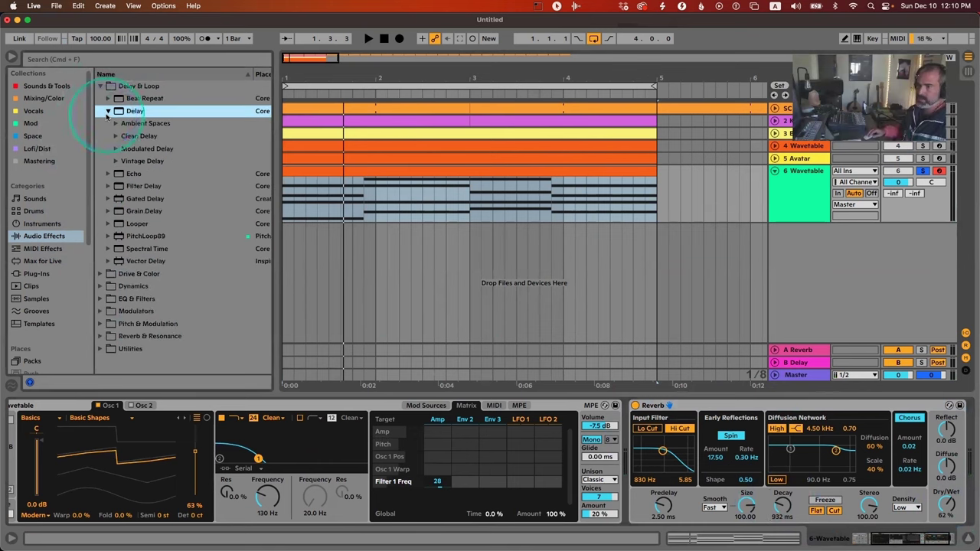
pyautogui.click(116, 149)
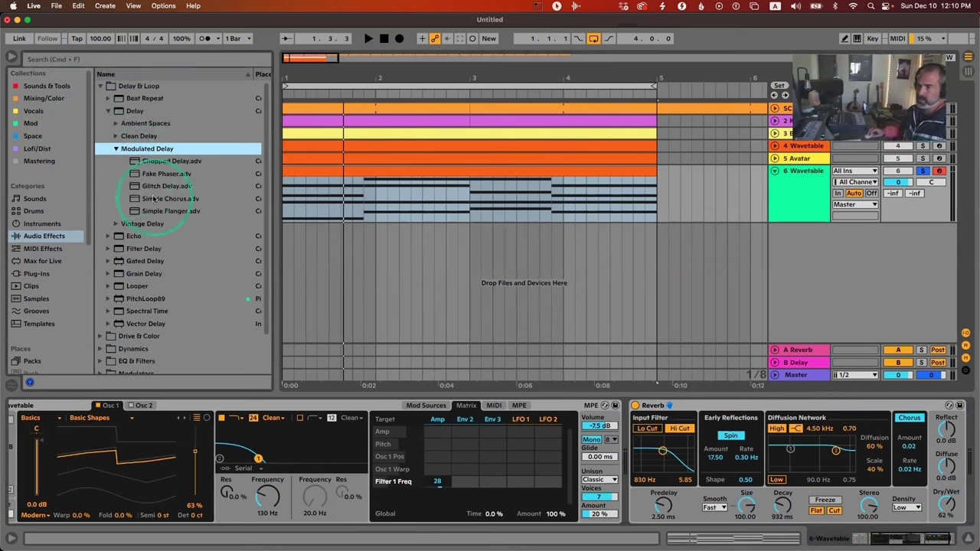
pyautogui.click(115, 148)
pyautogui.click(116, 161)
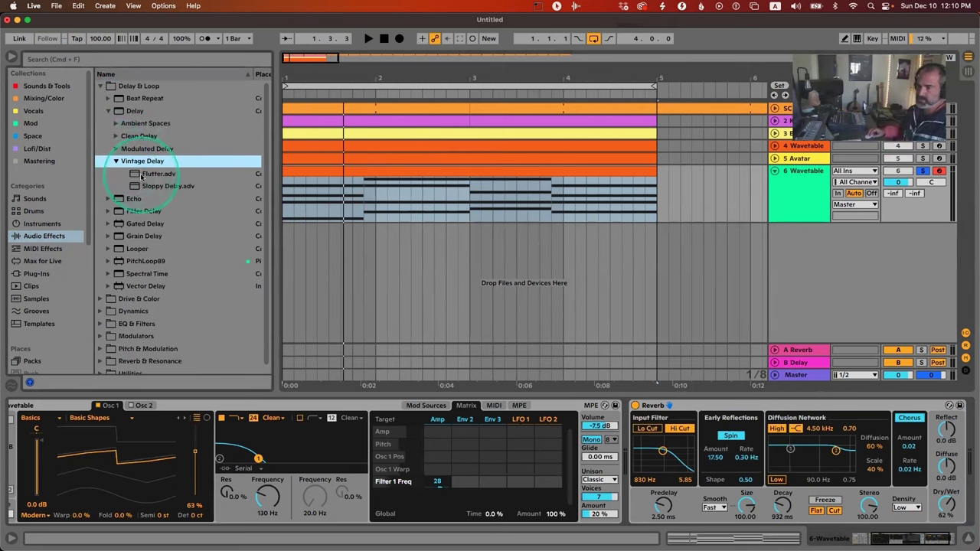
pyautogui.click(116, 161)
pyautogui.click(116, 137)
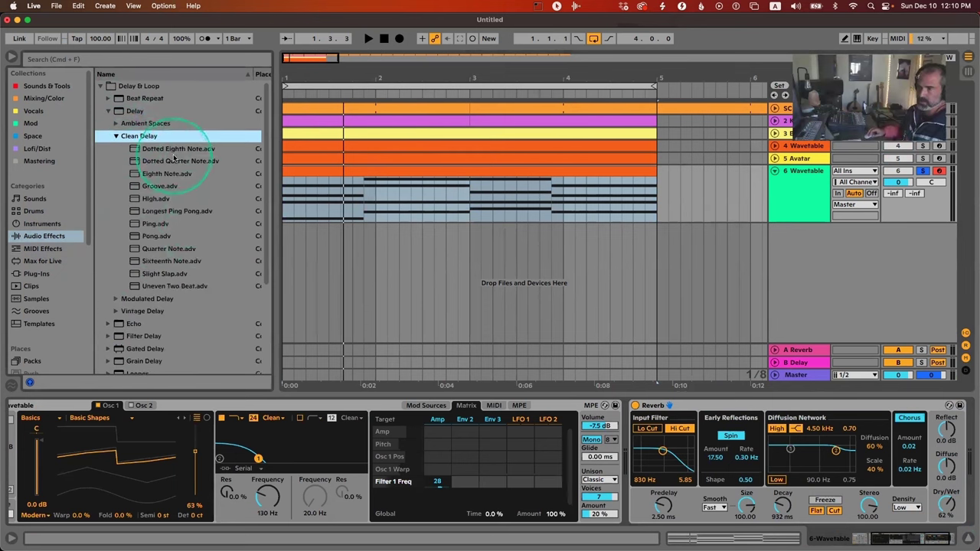
pyautogui.moveTo(174, 149); pyautogui.dragTo(635, 446)
# Step: Set the Dotted Eighth Note delay's feedback to 38% and its dry/wet to 31% during playback
pyautogui.press('space')
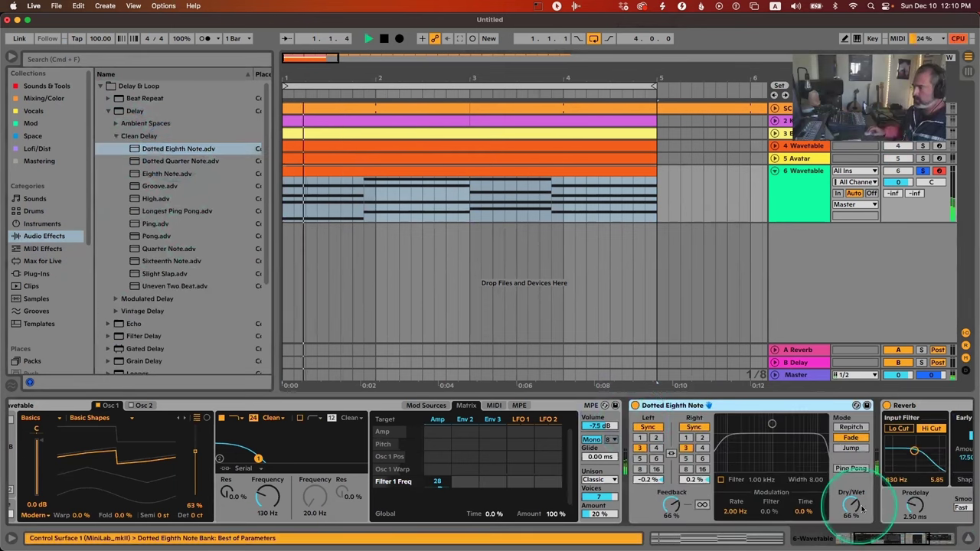
pyautogui.moveTo(854, 506); pyautogui.dragTo(854, 532)
pyautogui.moveTo(672, 505); pyautogui.dragTo(673, 527)
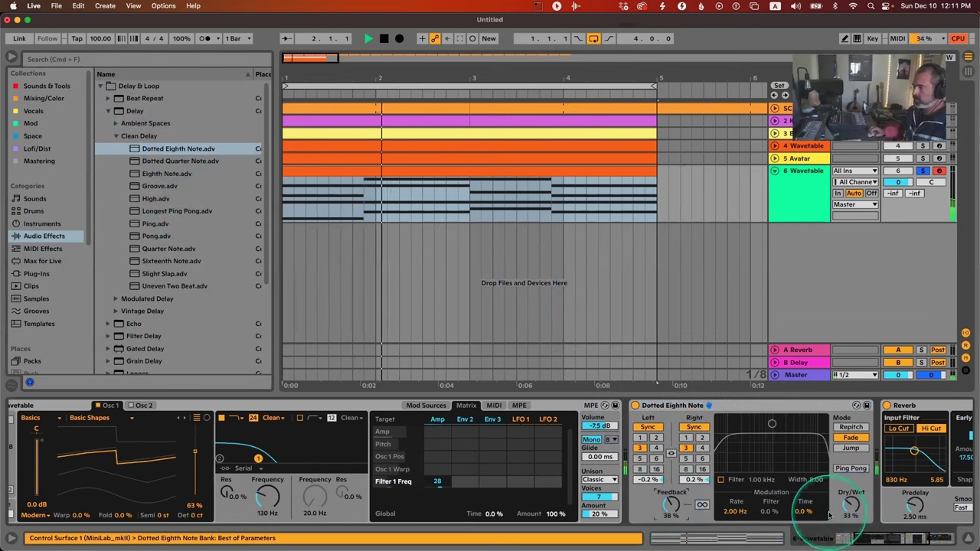
pyautogui.moveTo(849, 506); pyautogui.dragTo(850, 509)
# Step: Raise Wavetable's filter 1 frequency to 369 Hz and set its Amp modulation to 25
pyautogui.hscroll(-3, 471, 480)
pyautogui.moveTo(378, 501); pyautogui.dragTo(548, 486)
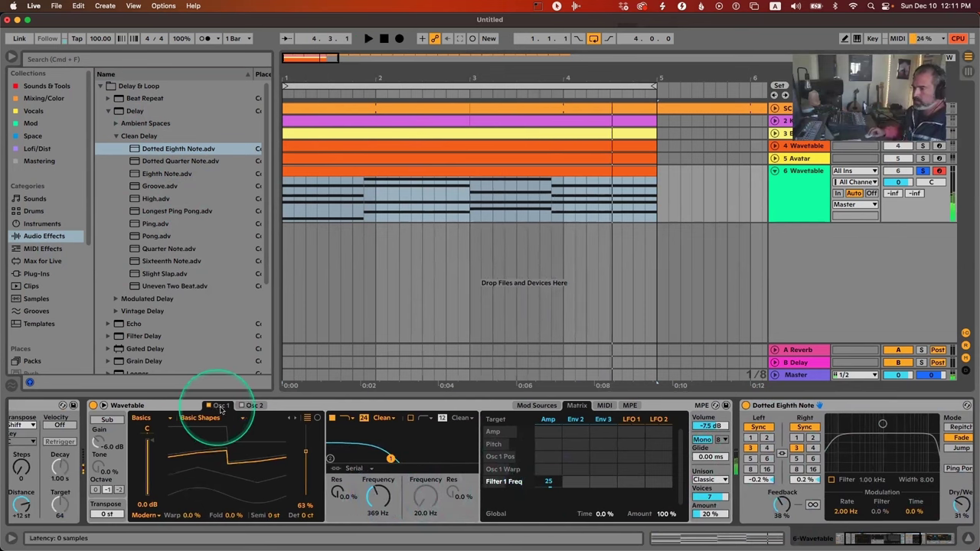
# Step: Enable oscillator 2 at 100% position and -12 semitones, and set filter 1's frequency to 331 Hz
pyautogui.click(249, 405)
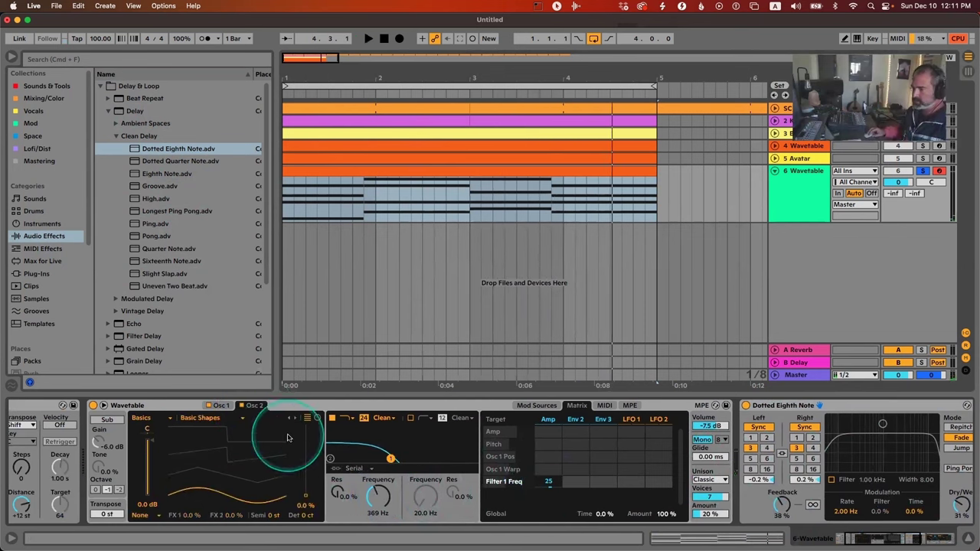
pyautogui.moveTo(288, 438); pyautogui.dragTo(274, 515)
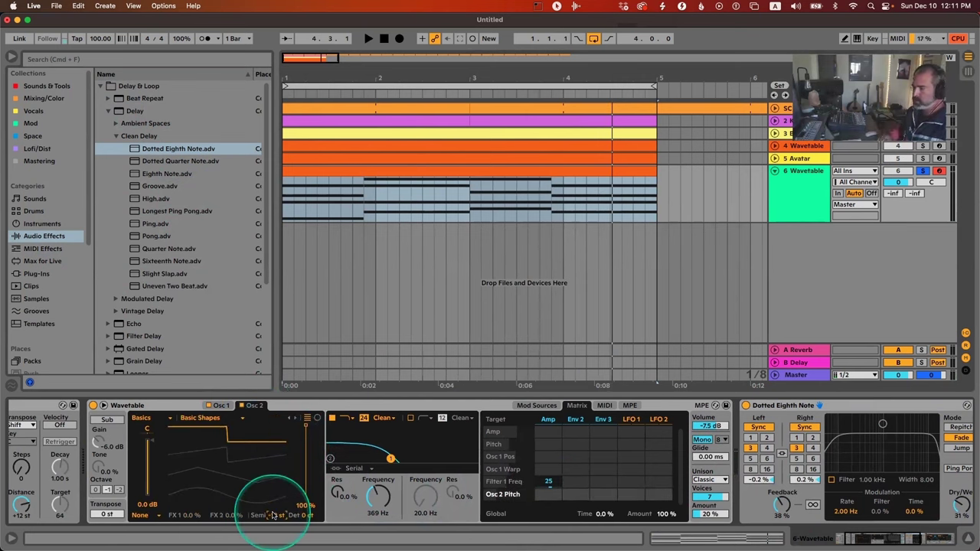
pyautogui.moveTo(379, 497); pyautogui.dragTo(379, 496)
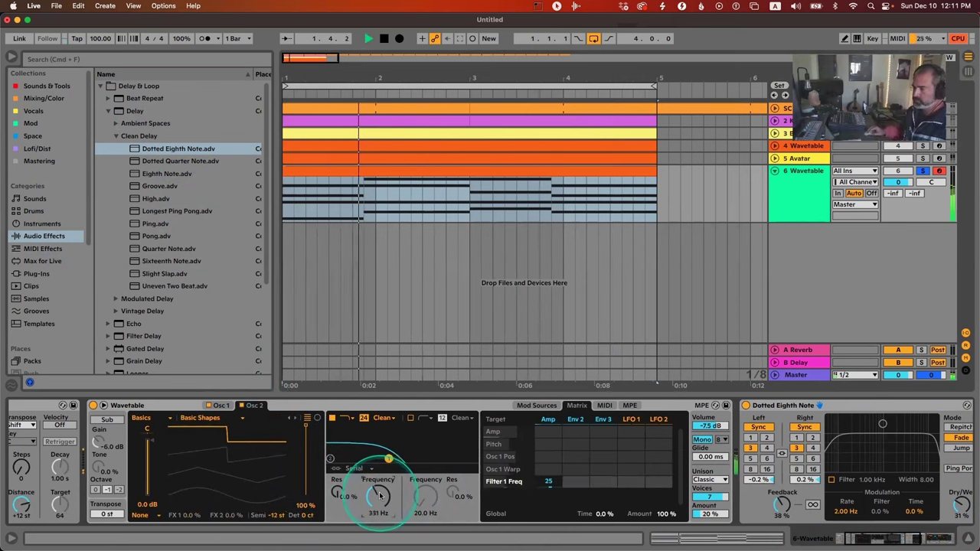
pyautogui.hscroll(-3, 380, 496)
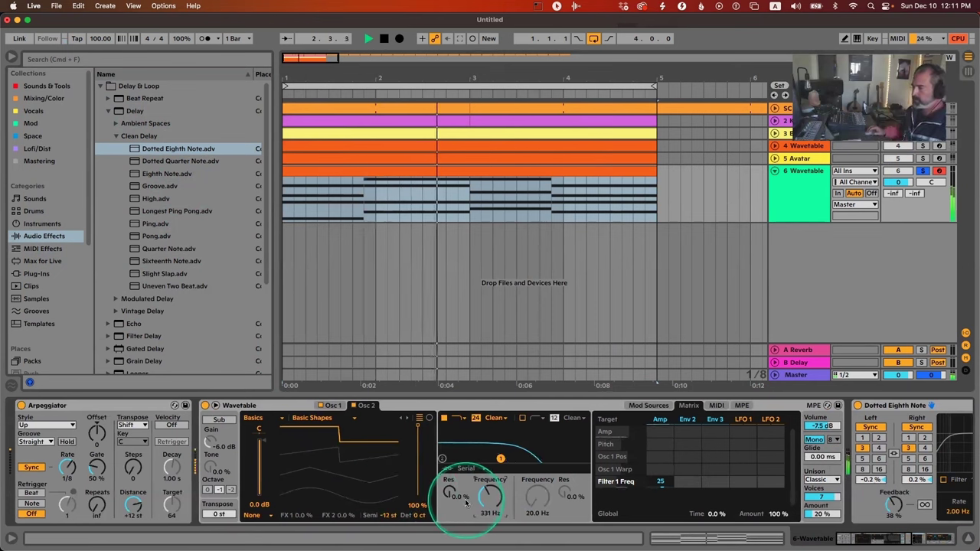
# Step: Insert a Chorus-Ensemble between Wavetable and the Dotted Eighth Note delay
pyautogui.hscroll(5, 455, 505)
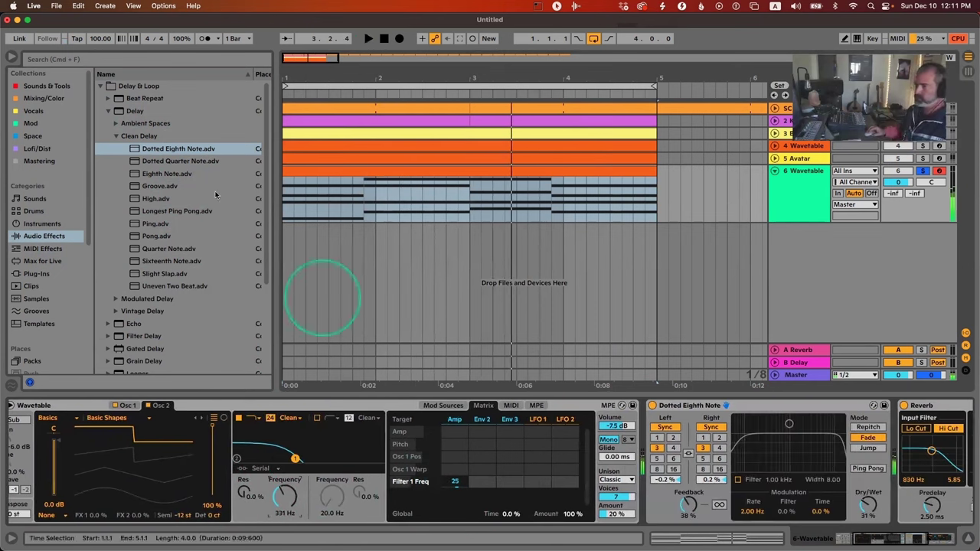
pyautogui.click(99, 85)
pyautogui.click(100, 149)
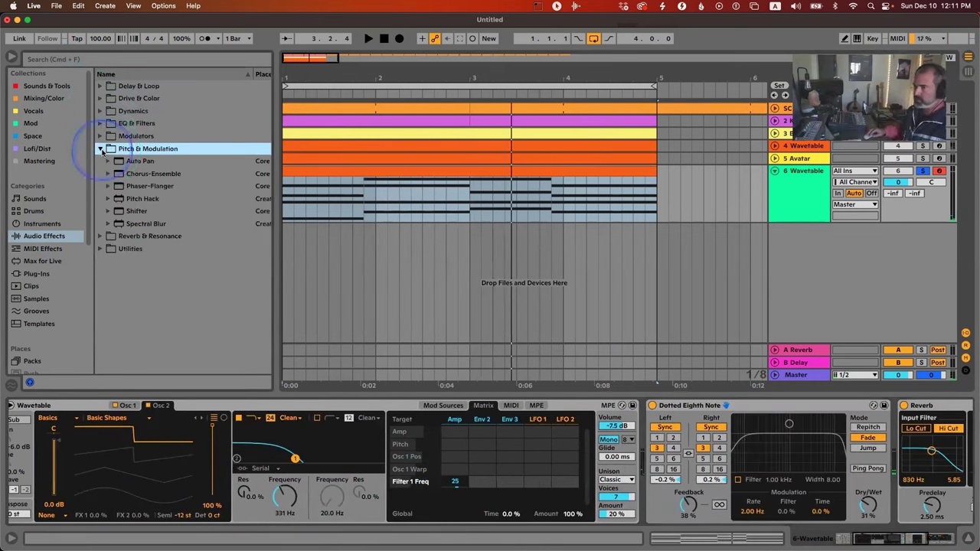
pyautogui.moveTo(153, 173); pyautogui.dragTo(683, 445)
# Step: Adjust the Chorus-Ensemble during playback to 46% amount and 45% dry/wet
pyautogui.moveTo(786, 509); pyautogui.dragTo(790, 507)
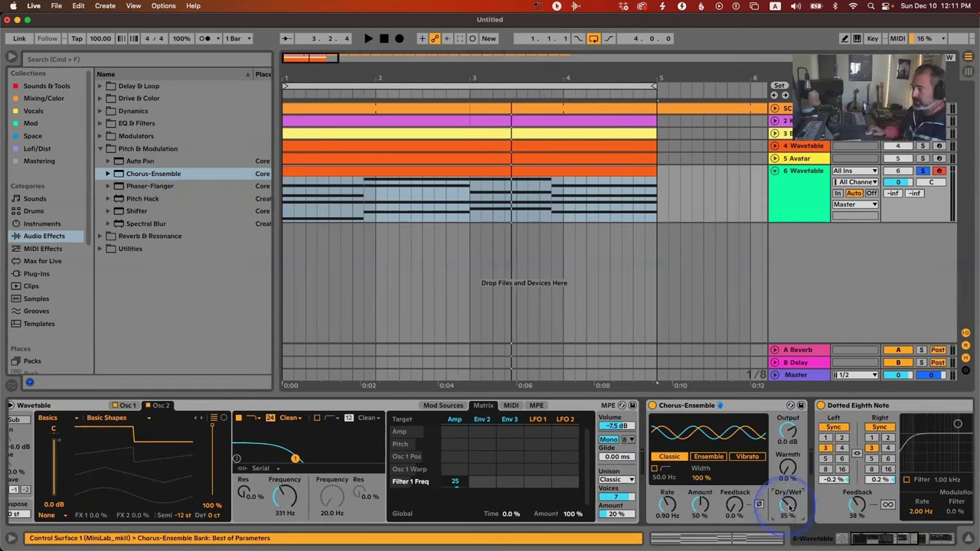
pyautogui.press('space')
pyautogui.moveTo(710, 512); pyautogui.dragTo(709, 520)
pyautogui.moveTo(785, 510)
pyautogui.mouseDown()
pyautogui.moveTo(782, 494)
pyautogui.moveTo(783, 516)
pyautogui.mouseUp()
pyautogui.moveTo(699, 510); pyautogui.dragTo(698, 464)
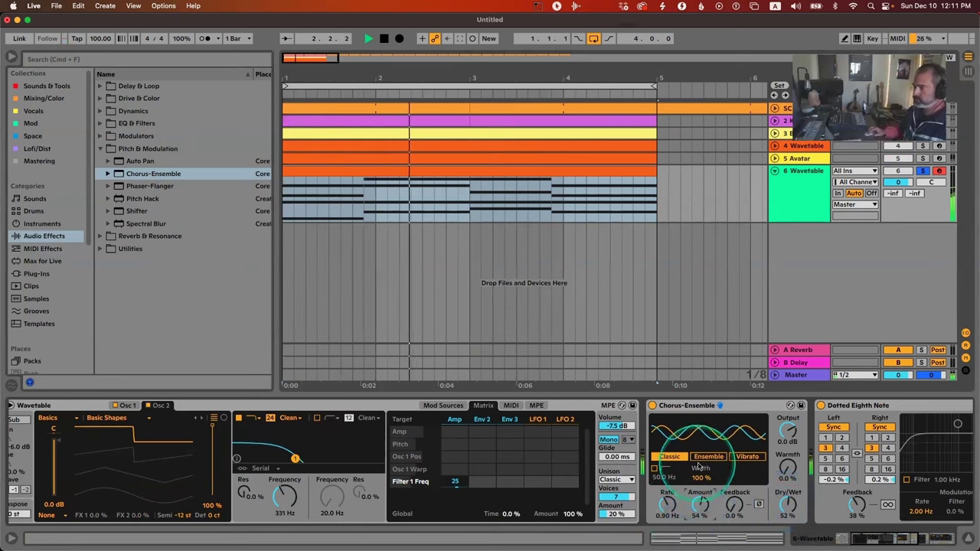
pyautogui.moveTo(790, 508); pyautogui.dragTo(790, 514)
pyautogui.moveTo(697, 502); pyautogui.dragTo(698, 511)
pyautogui.press('space')
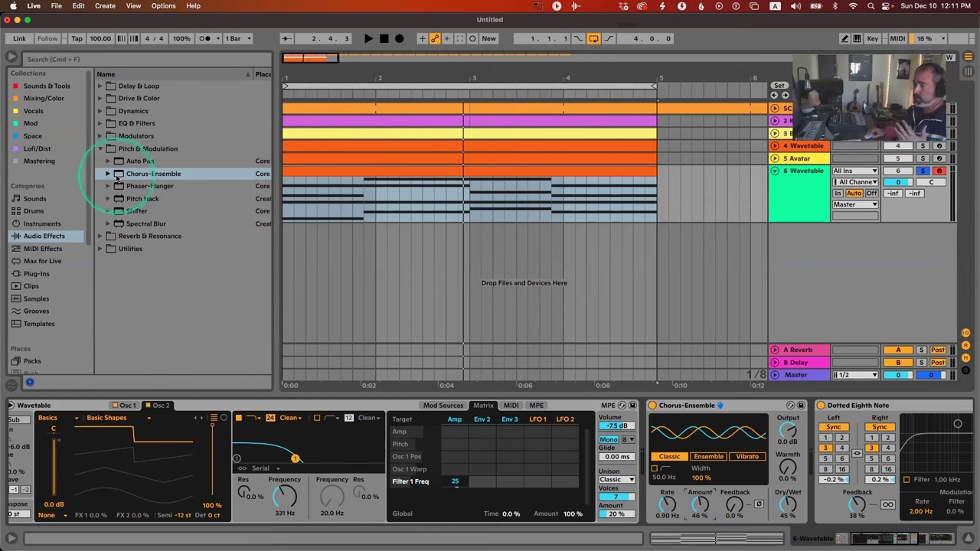
# Step: Add a second Chorus-Ensemble after the first, switch it to Vibrato mode, and adjust its amount to 31% during playback
pyautogui.moveTo(153, 187); pyautogui.dragTo(825, 444)
pyautogui.click(904, 457)
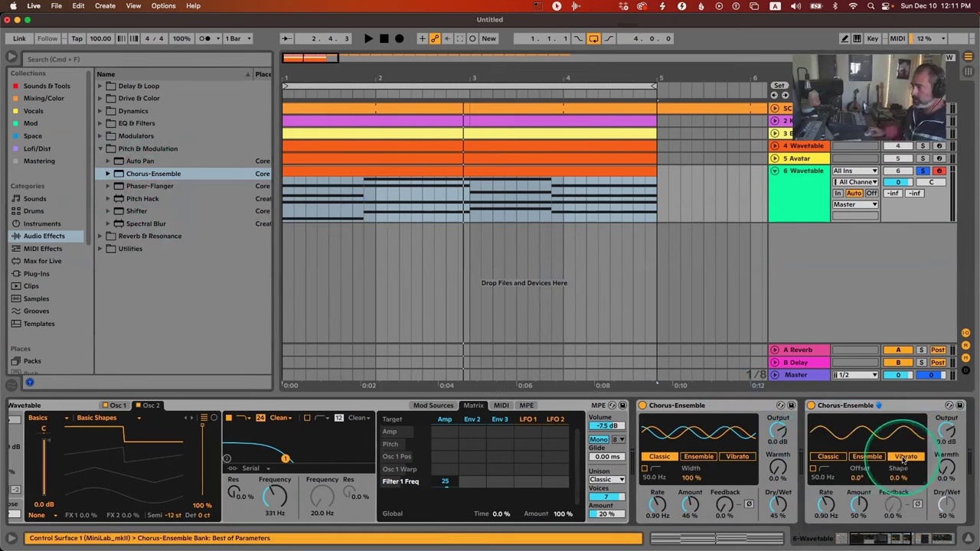
pyautogui.press('space')
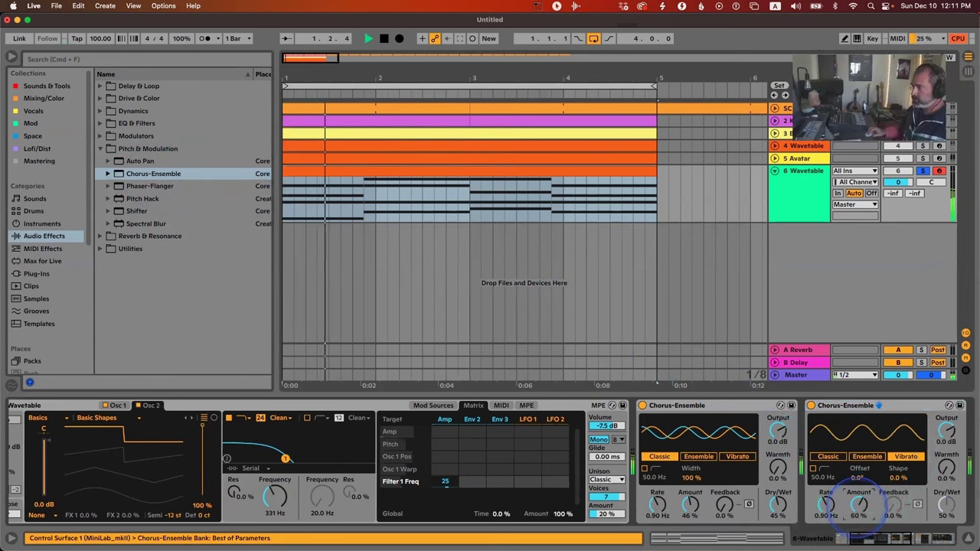
pyautogui.moveTo(859, 505)
pyautogui.mouseDown()
pyautogui.moveTo(858, 522)
pyautogui.moveTo(859, 505)
pyautogui.mouseUp()
pyautogui.press('space')
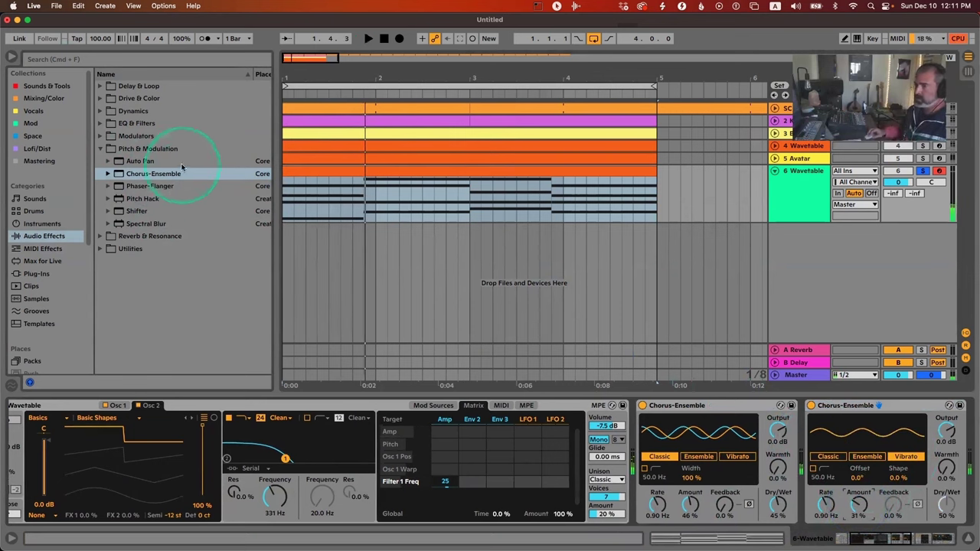
# Step: Add an LFO mapped to the second Chorus-Ensemble's rate, using Random shape, 3.48 Hz, 28% smooth, 37.8% depth and -28% offset
pyautogui.click(98, 151)
pyautogui.click(99, 137)
pyautogui.moveTo(138, 216); pyautogui.dragTo(950, 448)
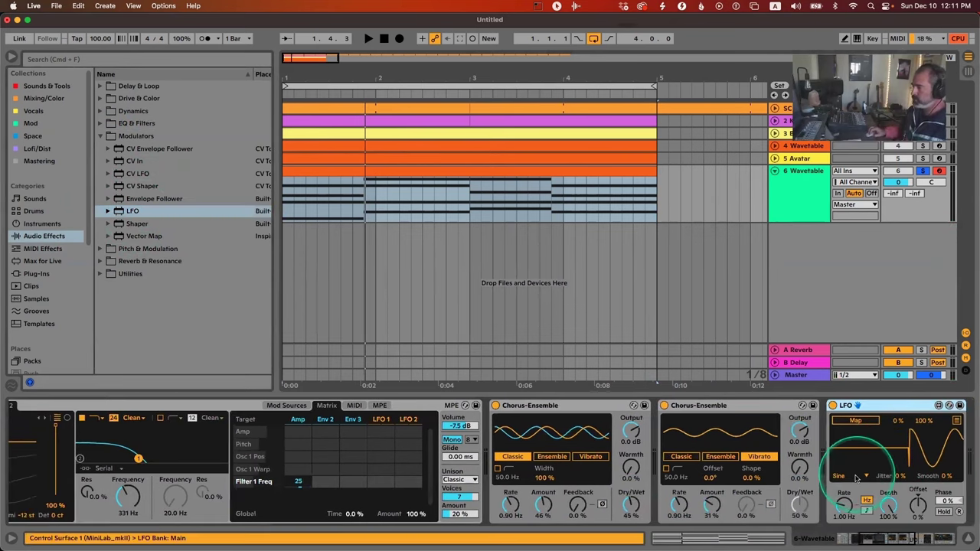
pyautogui.click(856, 477)
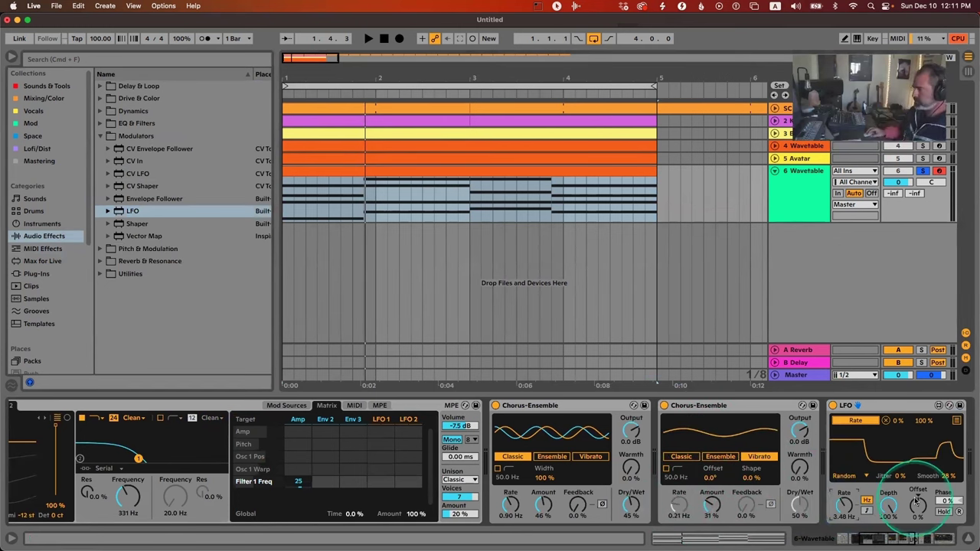
pyautogui.click(677, 503)
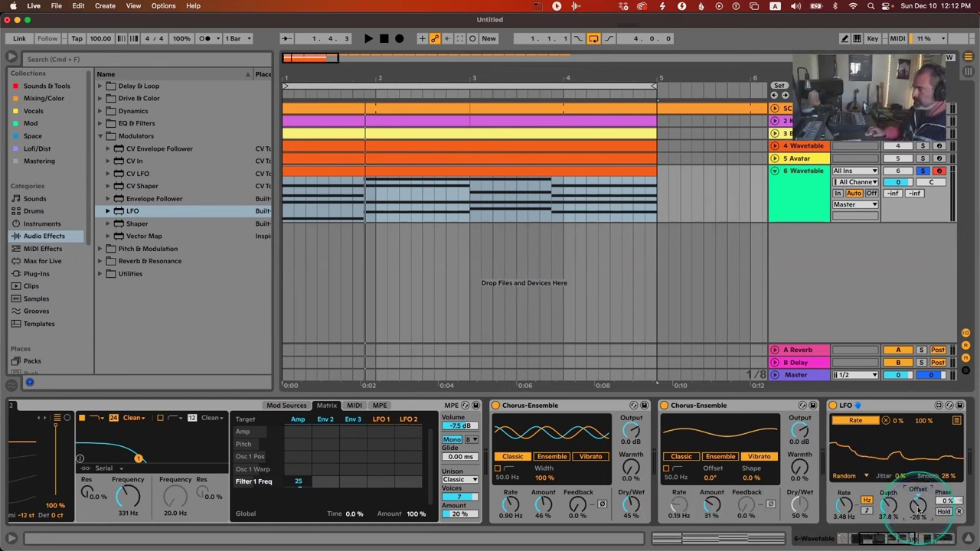
# Step: Add a second LFO after the first, set it to Random shape at 6.94 Hz, and map it to the first LFO's rate
pyautogui.click(112, 203)
pyautogui.doubleClick(134, 212)
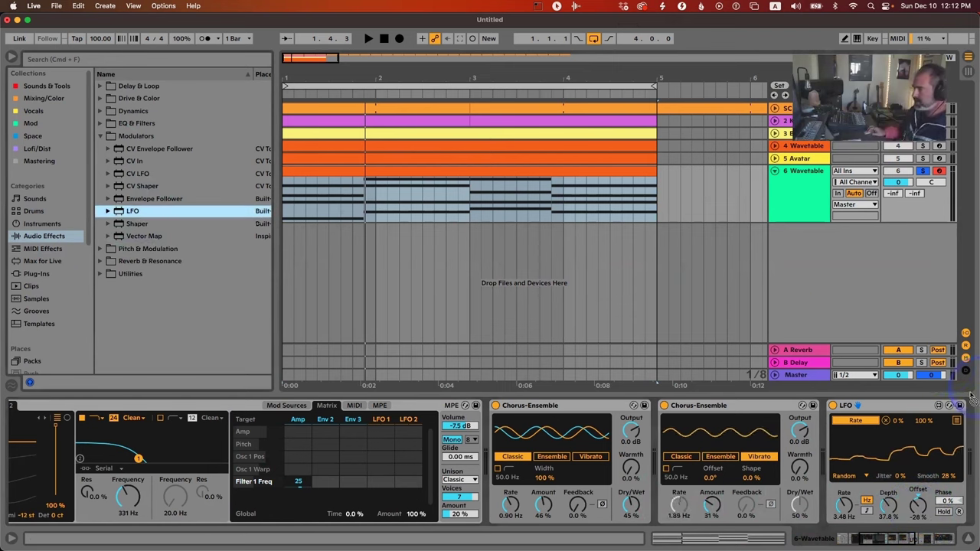
pyautogui.click(800, 422)
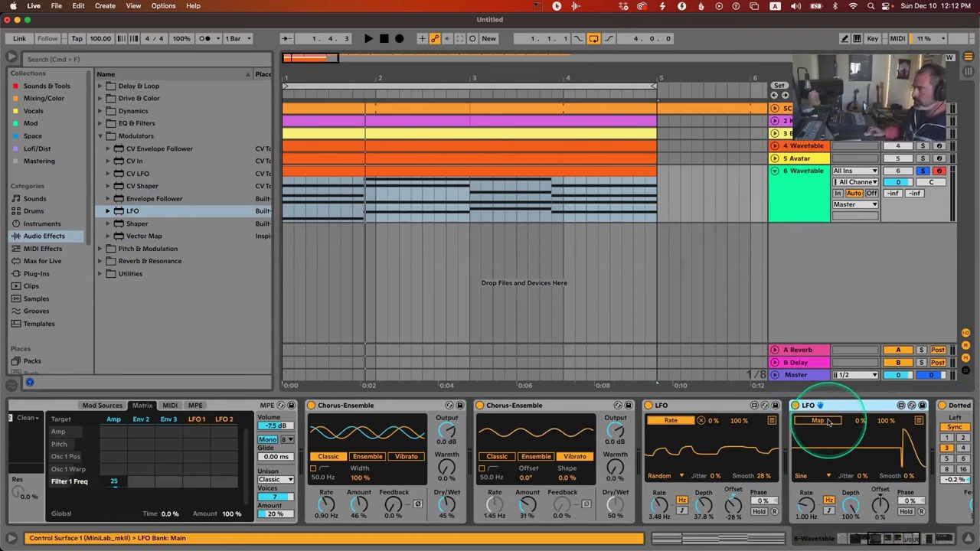
pyautogui.click(810, 475)
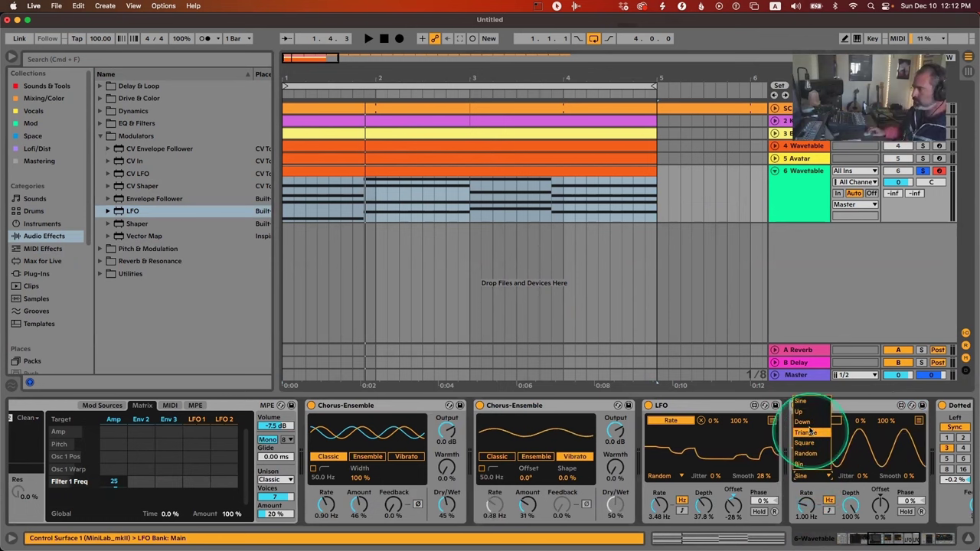
pyautogui.click(806, 454)
pyautogui.moveTo(809, 508); pyautogui.dragTo(809, 406)
pyautogui.click(663, 502)
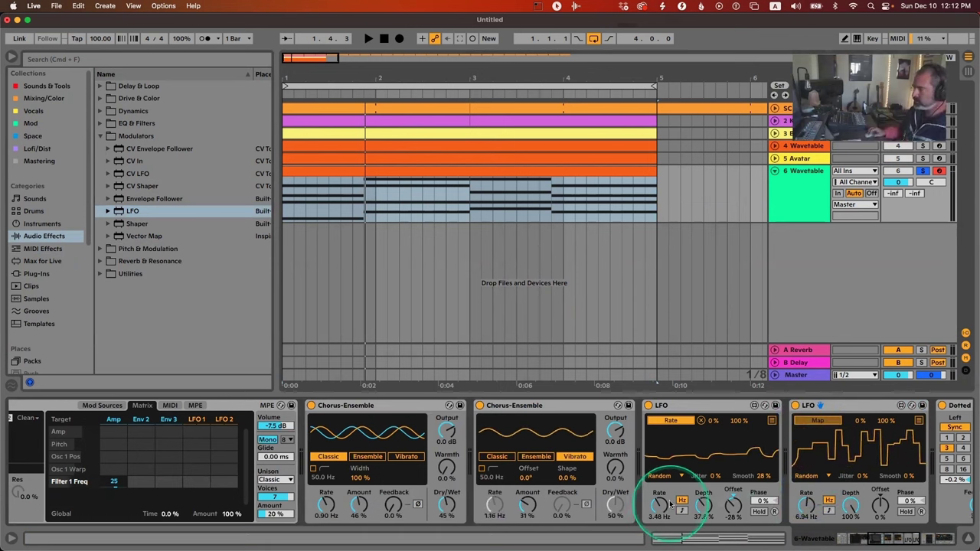